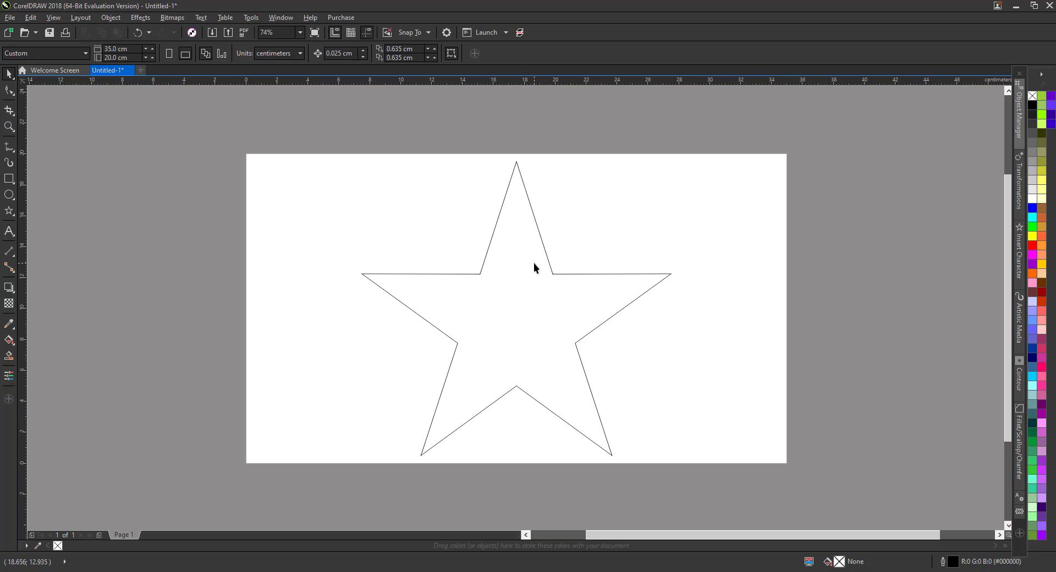
Draw a two-segment Bézier line from the star's lower-right inner corner through its upper-right inner corner to the right tip
left_click(568, 274)
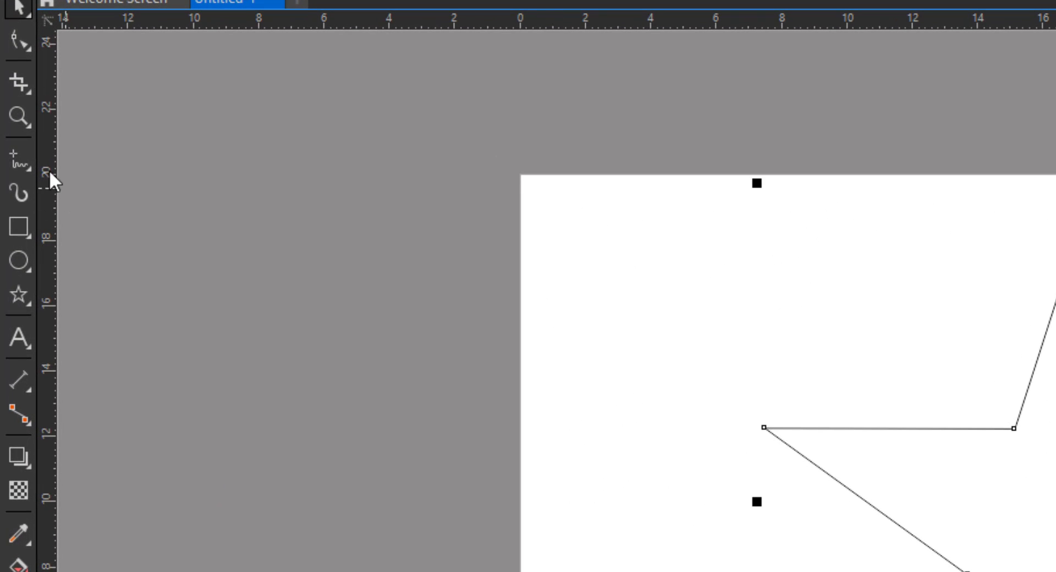
left_click(22, 157)
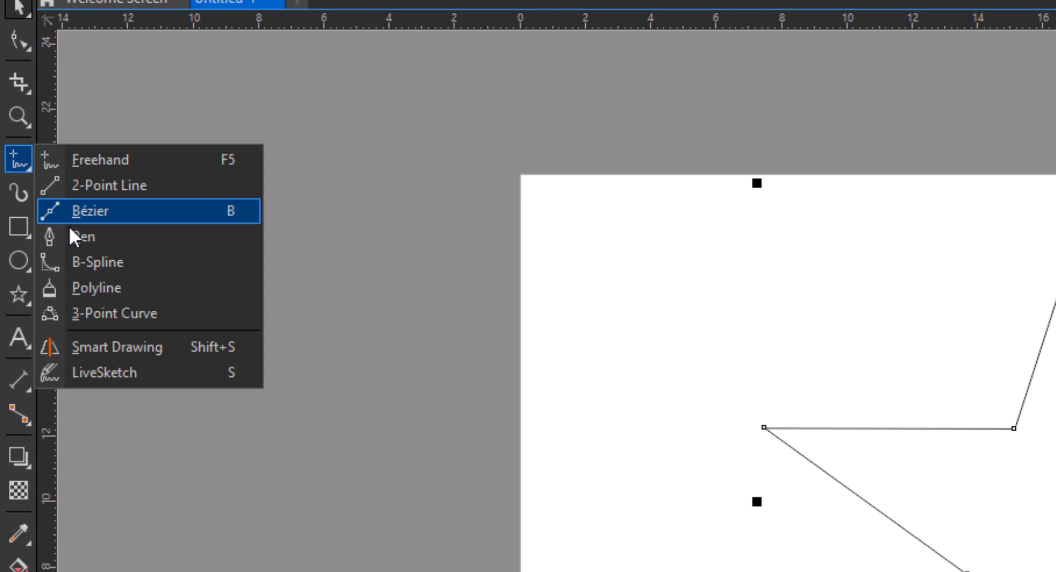
left_click(70, 216)
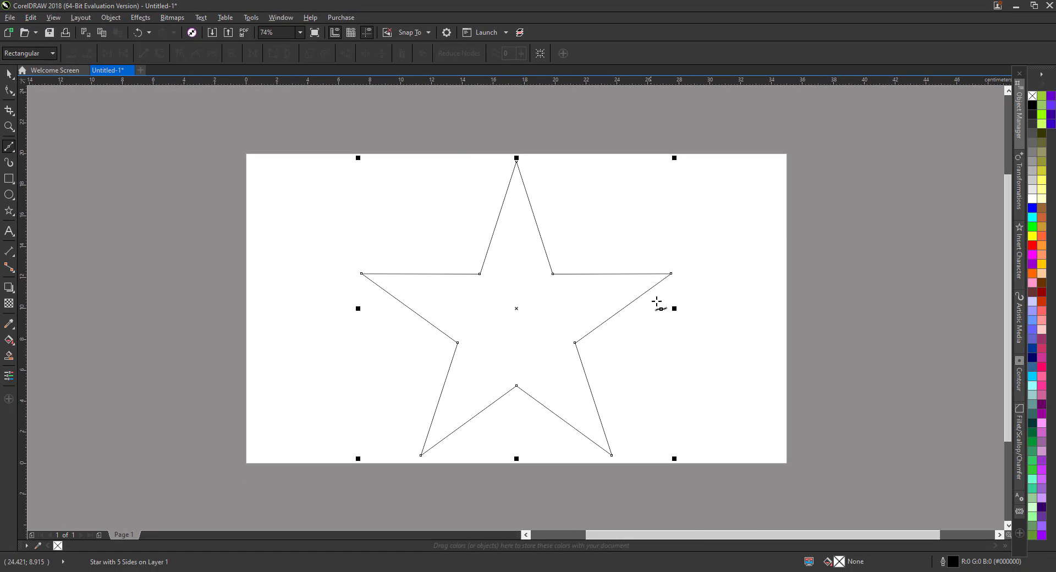
scroll(660, 296, "up", 3)
scroll(668, 289, "down", 2)
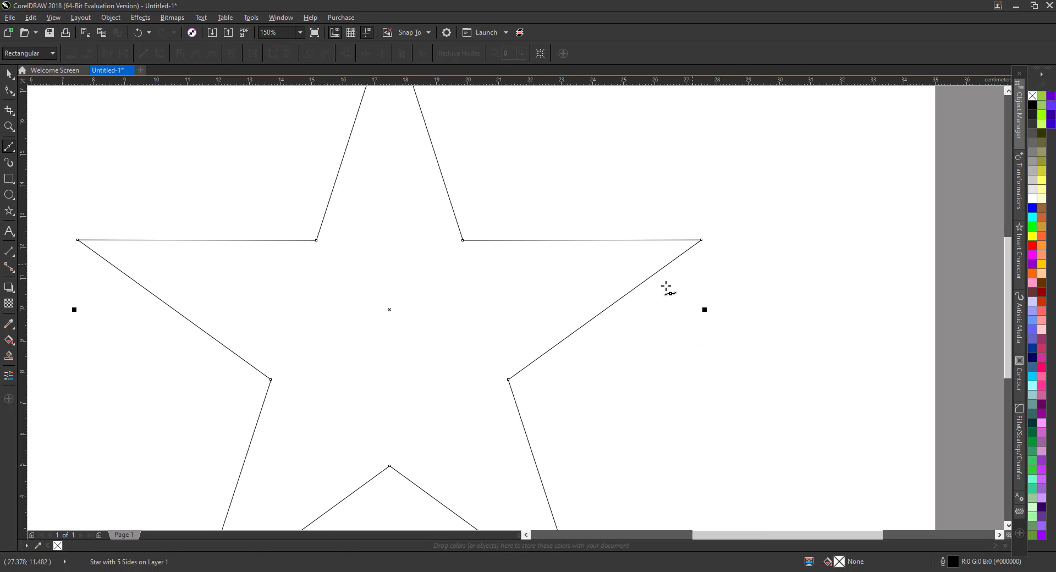
left_click(508, 380)
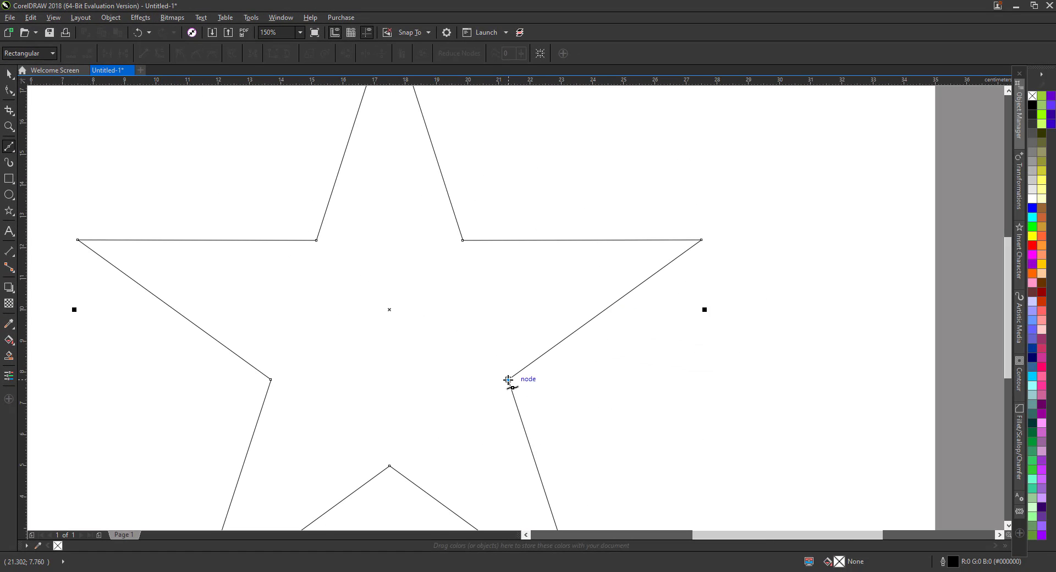
left_click(463, 240)
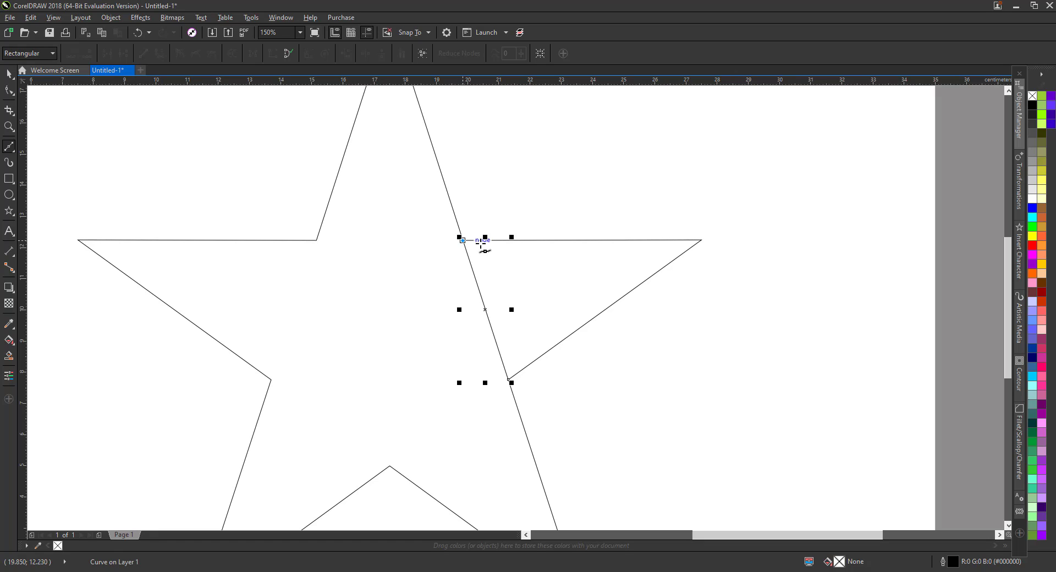
left_click(701, 240)
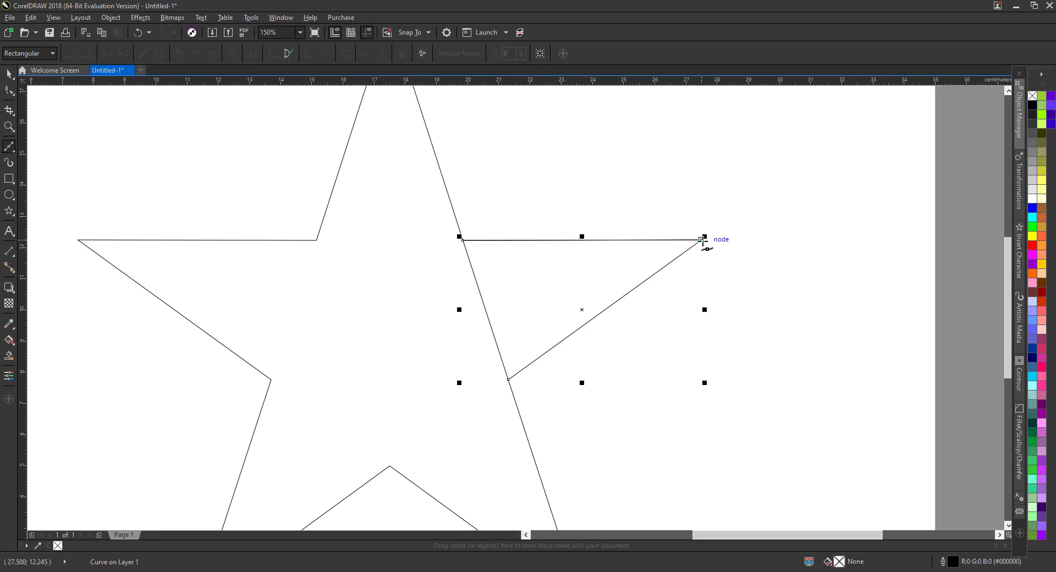
Color the right arm's Bézier line red and deselect it
right_click(1032, 245)
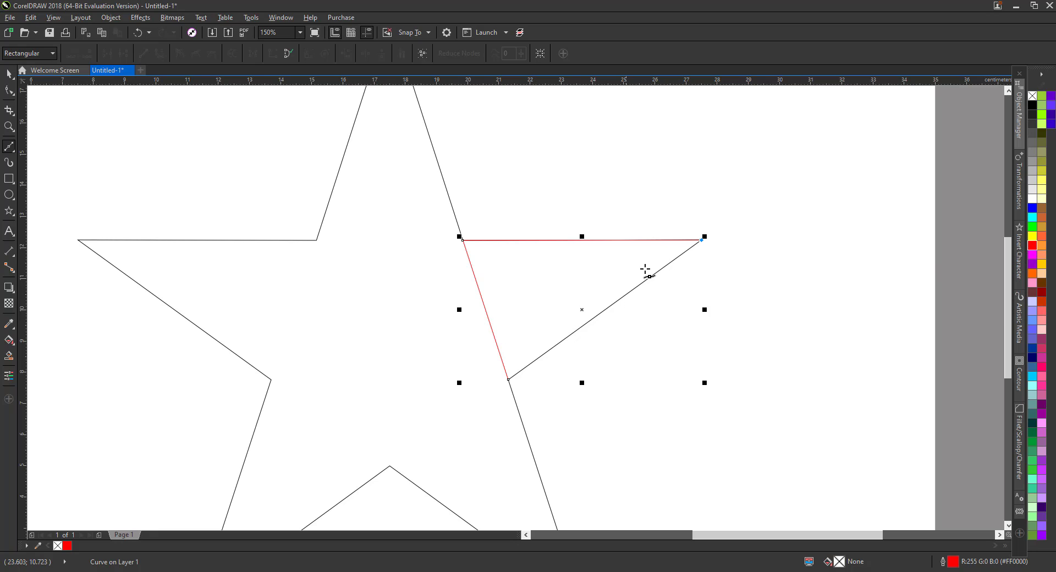
scroll(645, 269, "down", 2)
key("space")
left_click(814, 291)
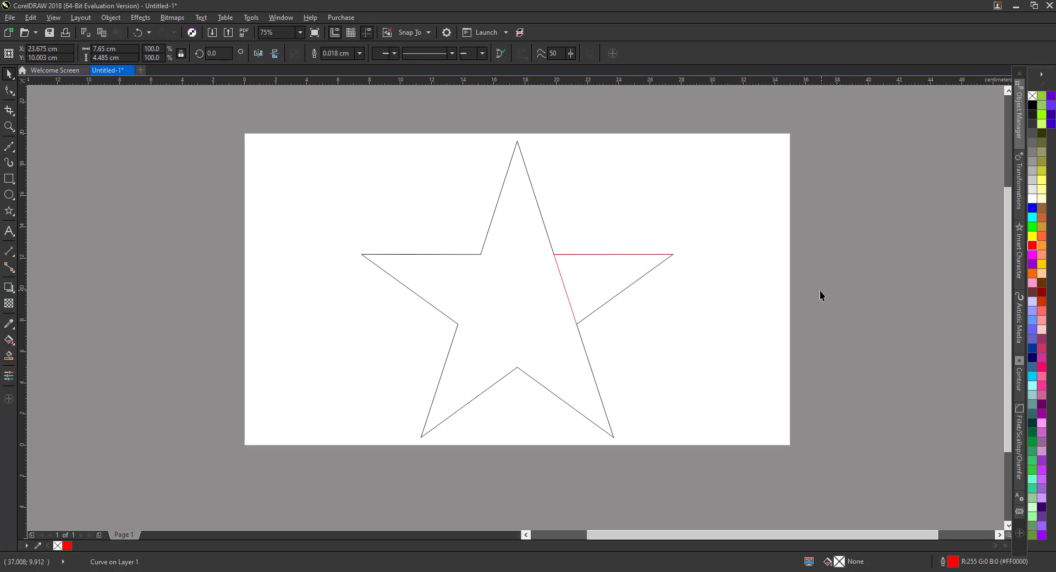
Draw a Bézier line from the star's upper-left inner corner through the upper-right inner corner to the top tip, and outline it red
scroll(571, 274, "up", 2)
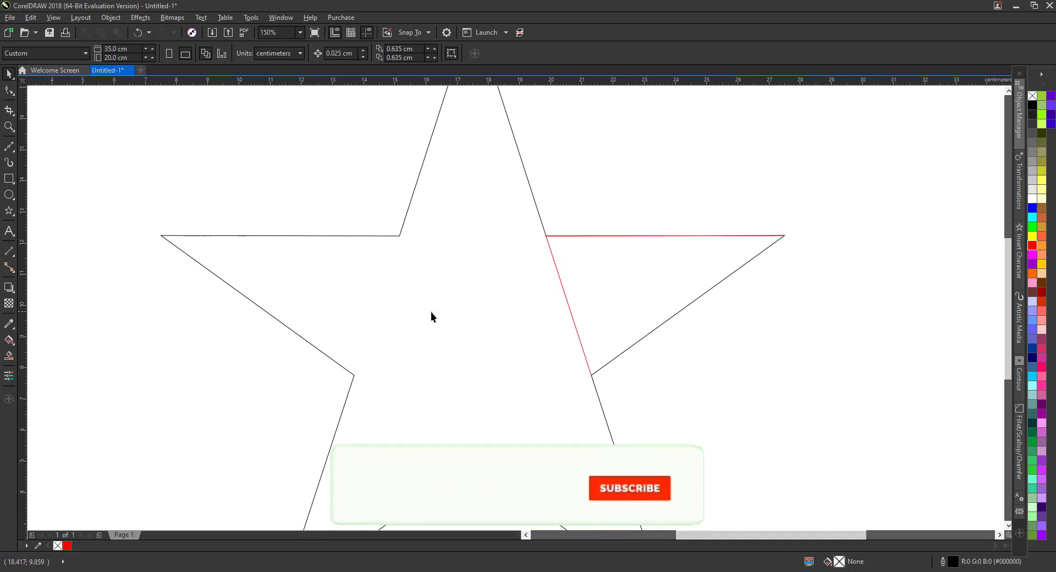
left_click(8, 148)
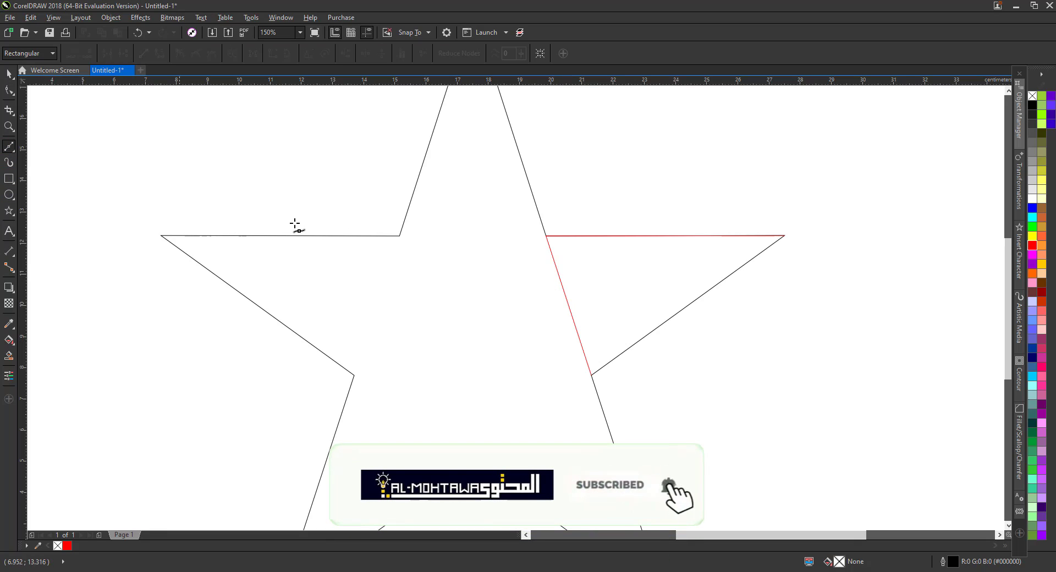
left_click(400, 236)
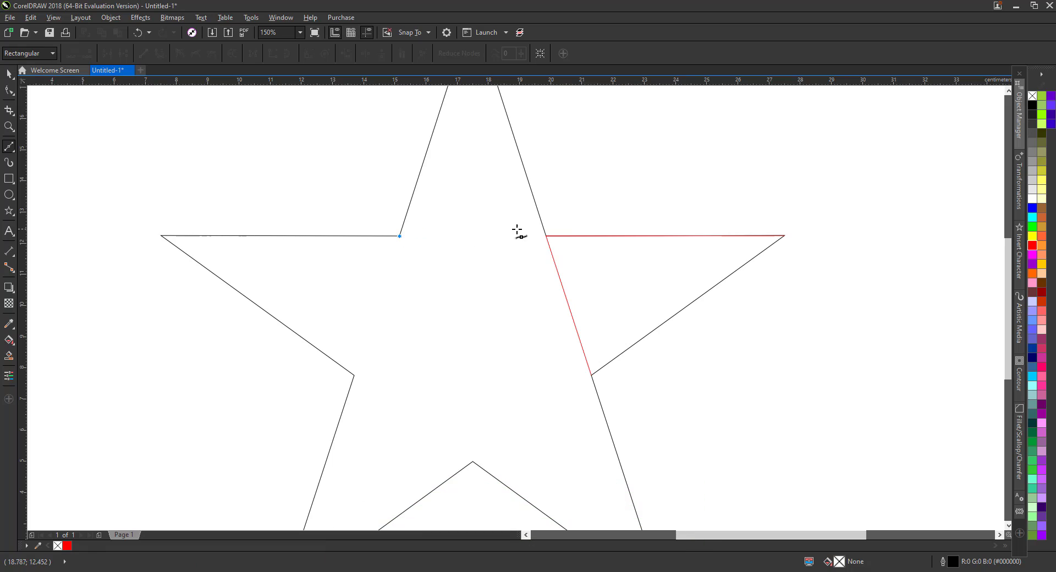
left_click(547, 236)
scroll(494, 367, "down", 2)
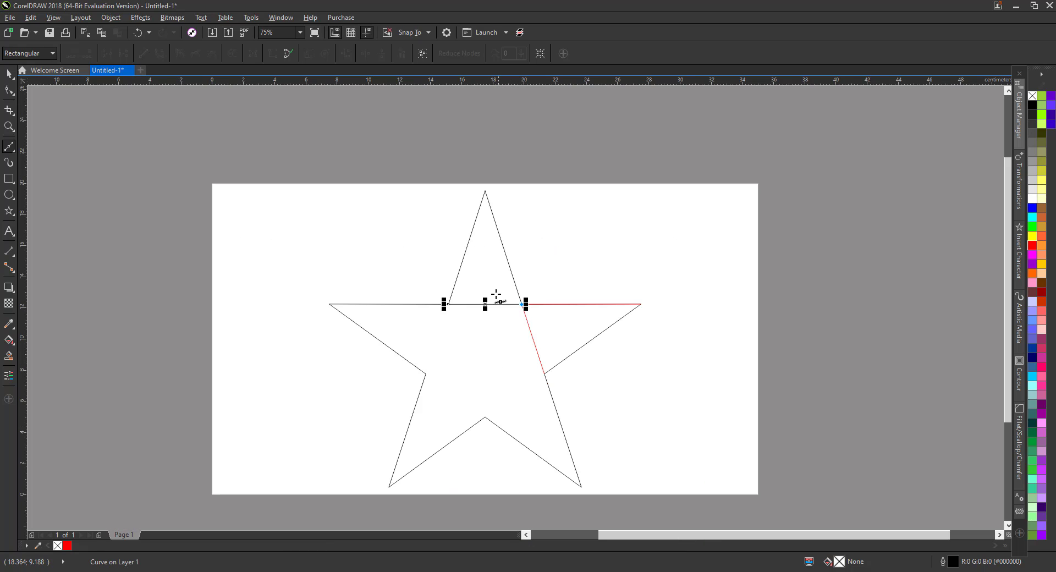
left_click(484, 190)
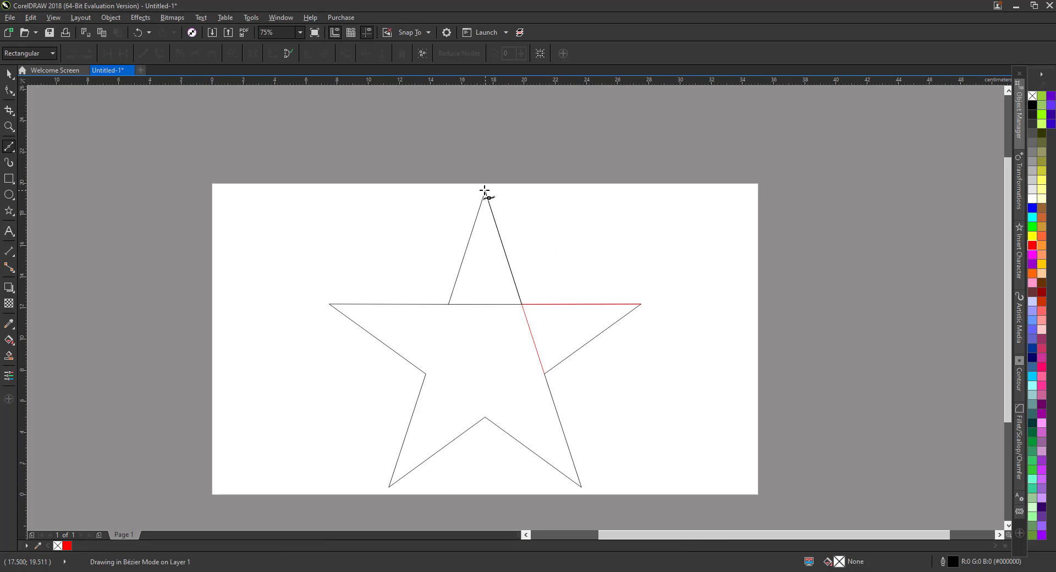
right_click(1032, 246)
key("space")
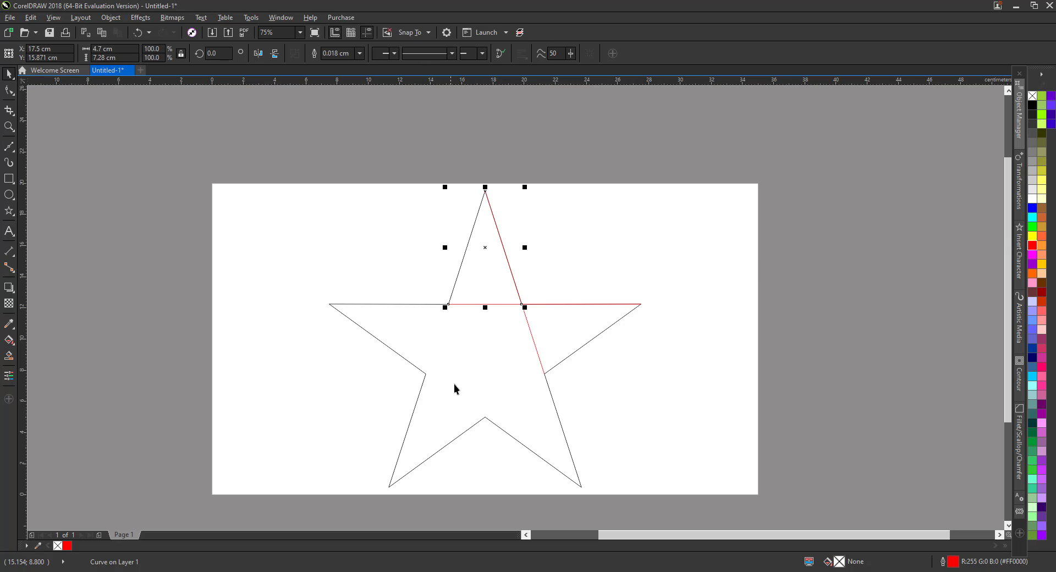
left_click(591, 410)
Draw a Bézier line from the lower-left inner corner through the bottom inner corner to the lower-left tip, and outline it red
left_click(9, 147)
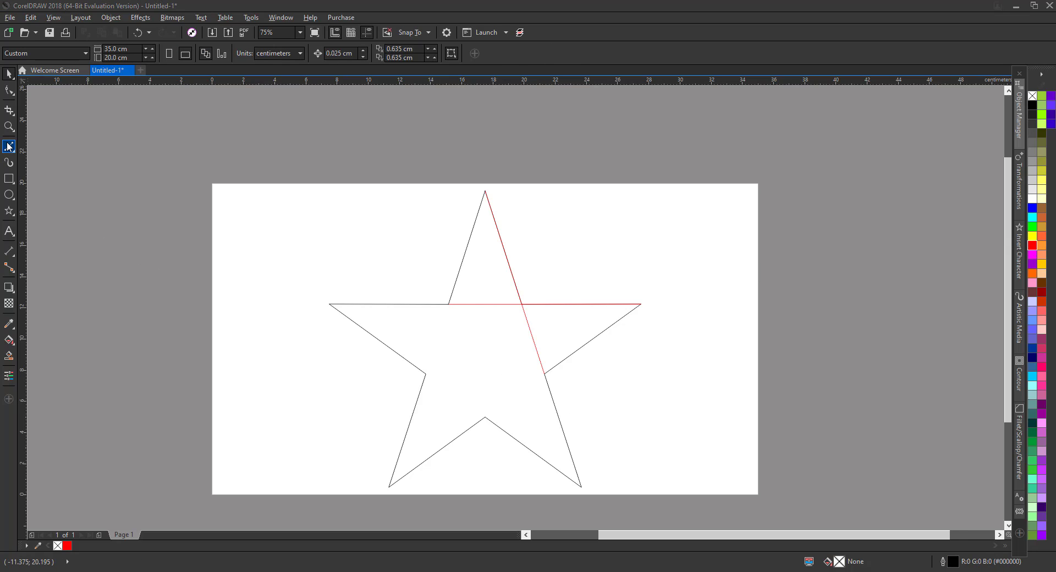
left_click(426, 373)
left_click(486, 416)
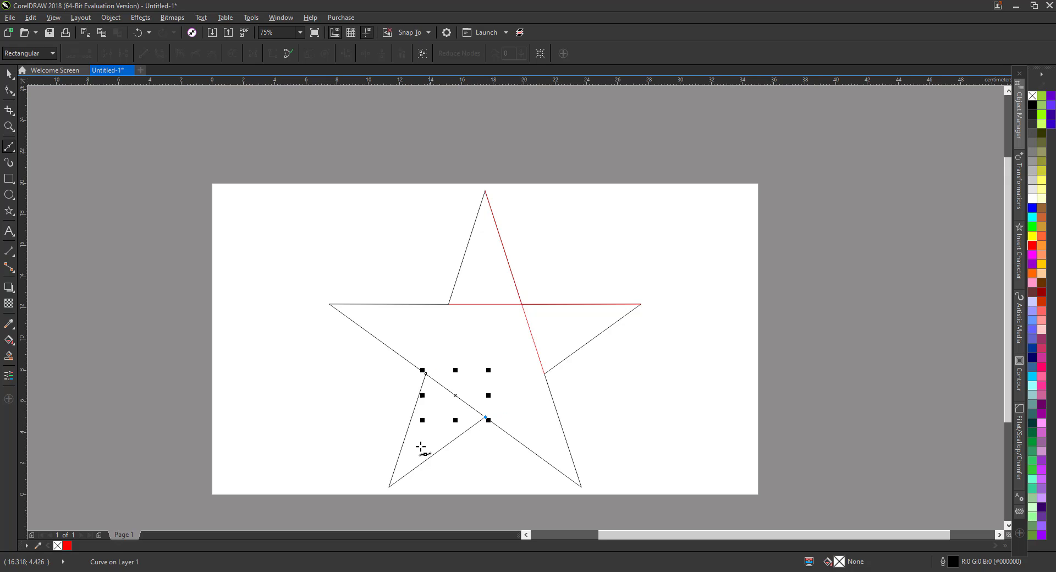
left_click(388, 486)
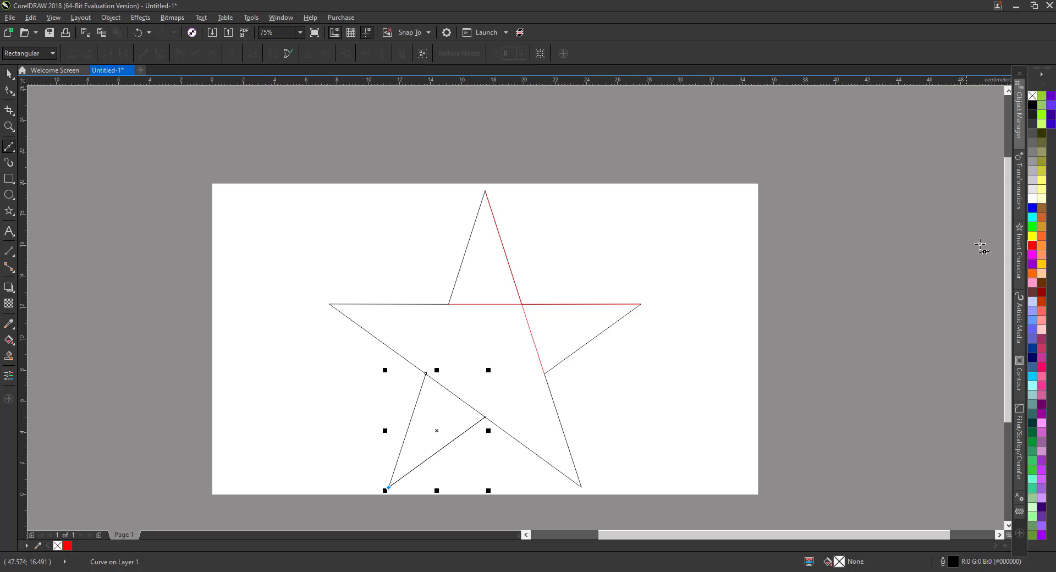
right_click(1032, 246)
key("space")
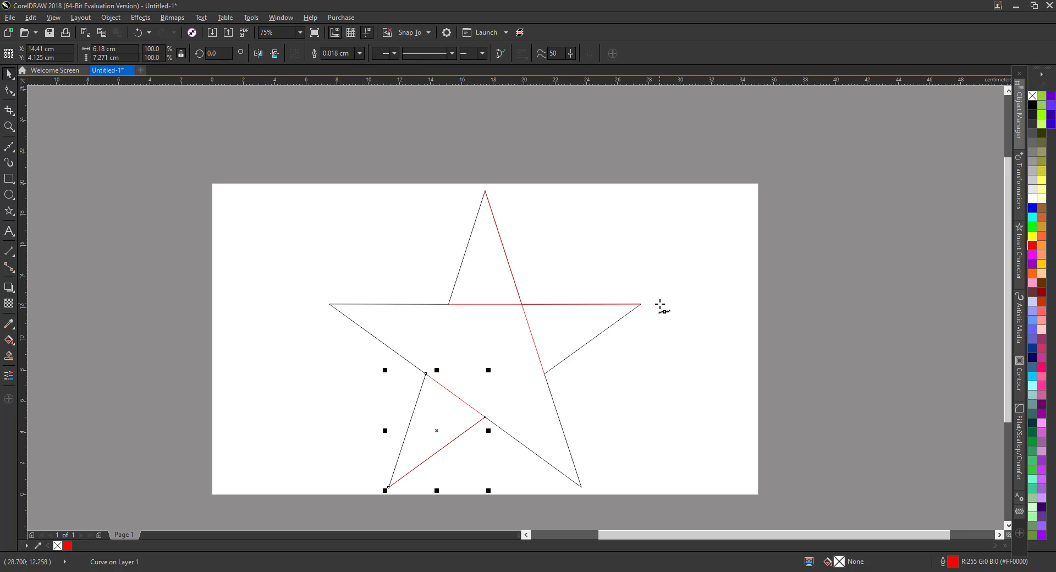
left_click(667, 336)
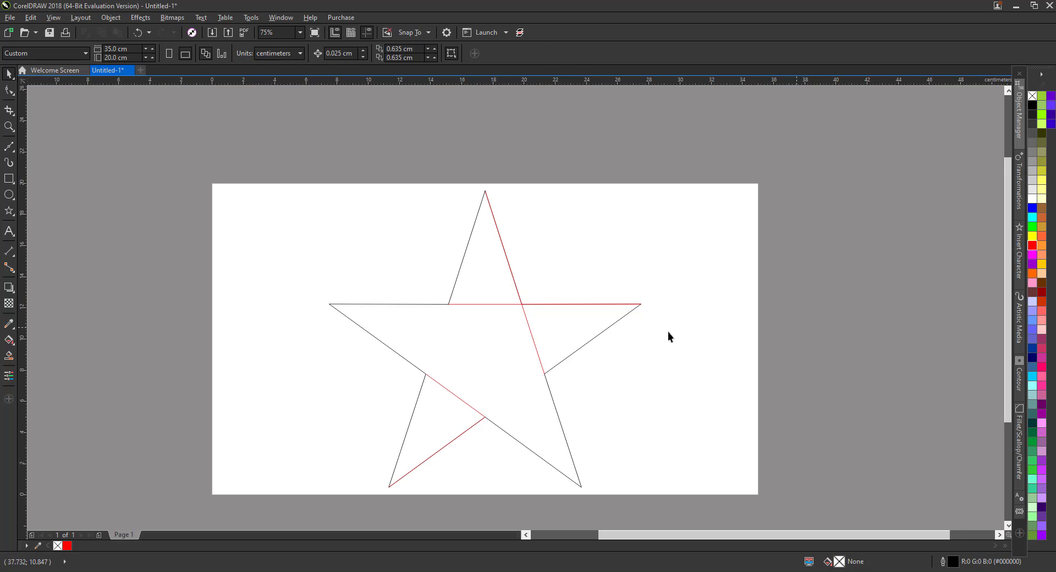
Fillet the corner node of the right arm's red line with a 1.5 cm radius
scroll(526, 326, "up", 1)
left_click(528, 325)
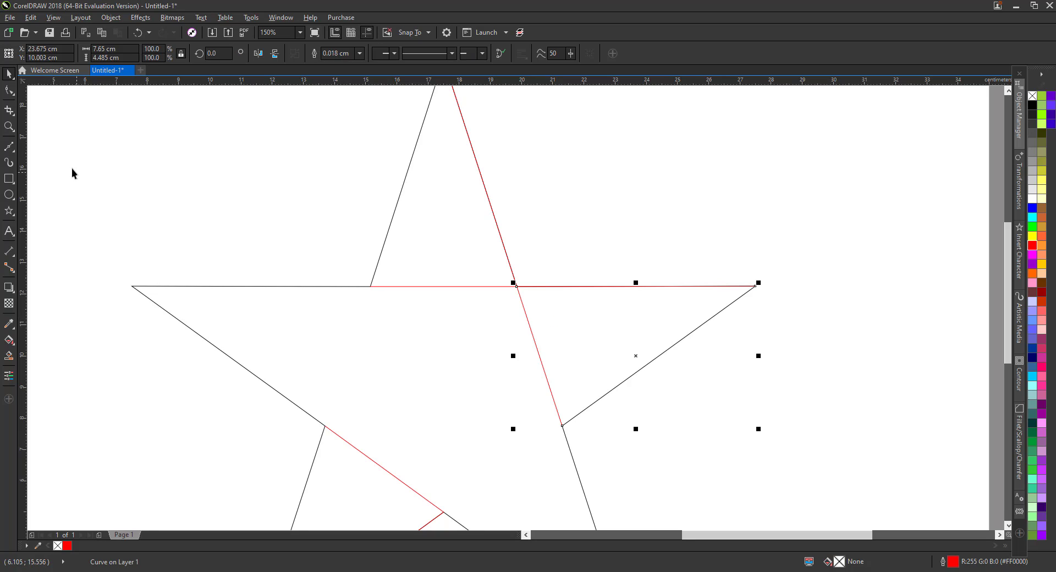
left_click(9, 91)
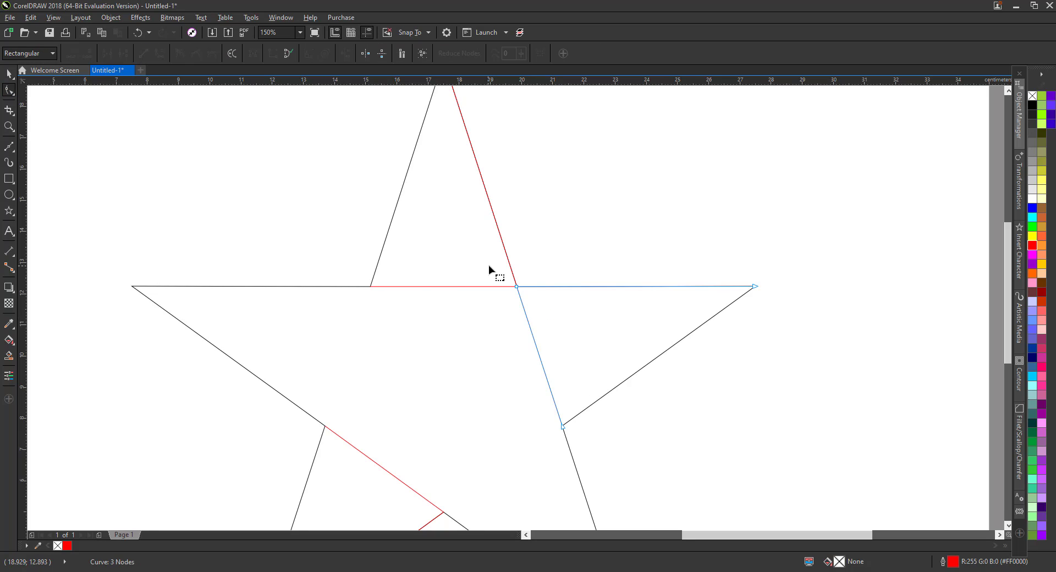
left_click_drag(488, 265, 553, 314)
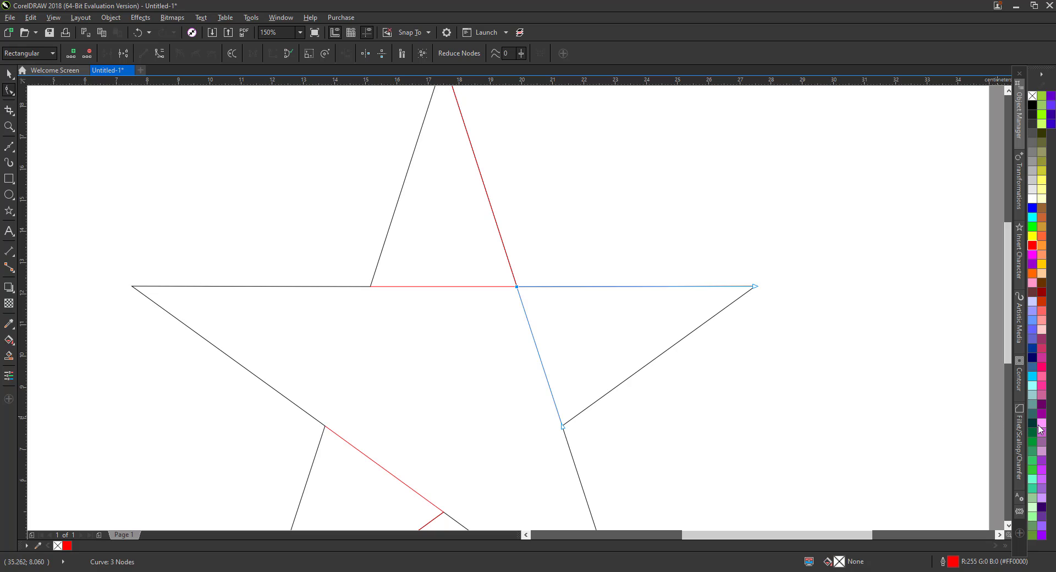
left_click(1021, 425)
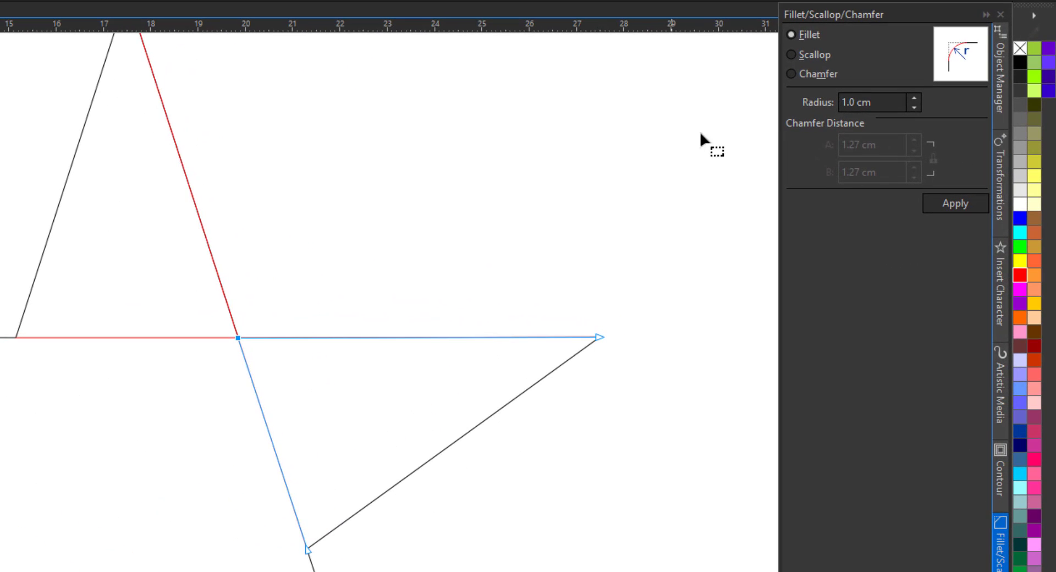
left_click(848, 103)
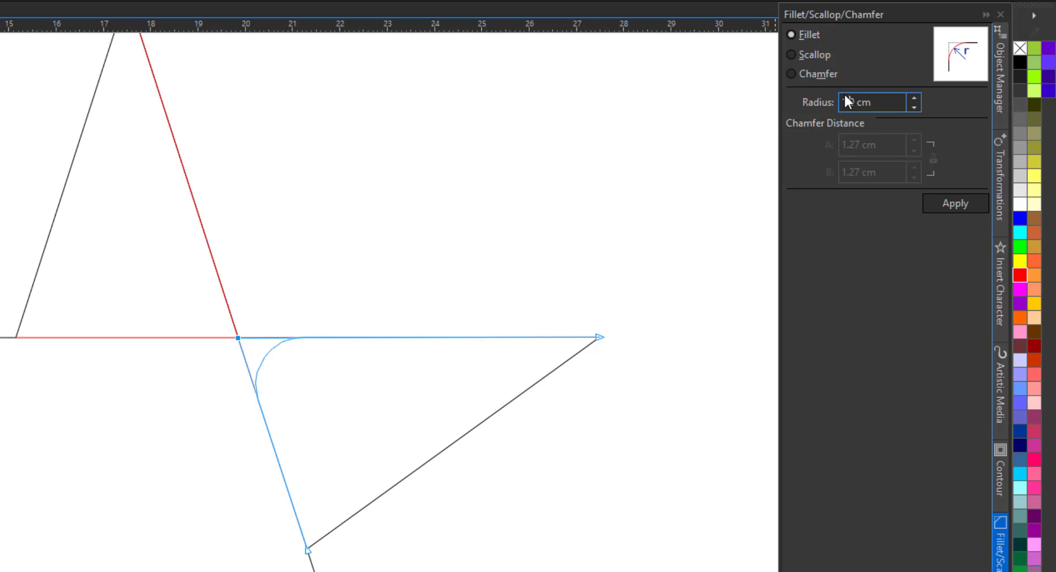
left_click_drag(841, 102, 856, 102)
type("1.5")
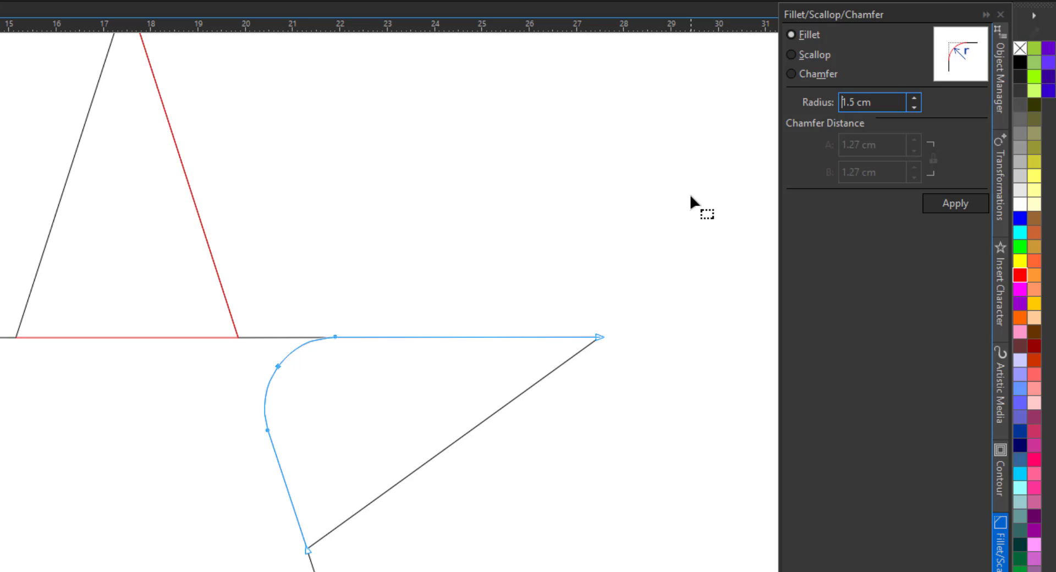
Apply a 1.5 cm fillet to the corner node of the top arm's red line
left_click(202, 337)
left_click_drag(257, 310, 213, 358)
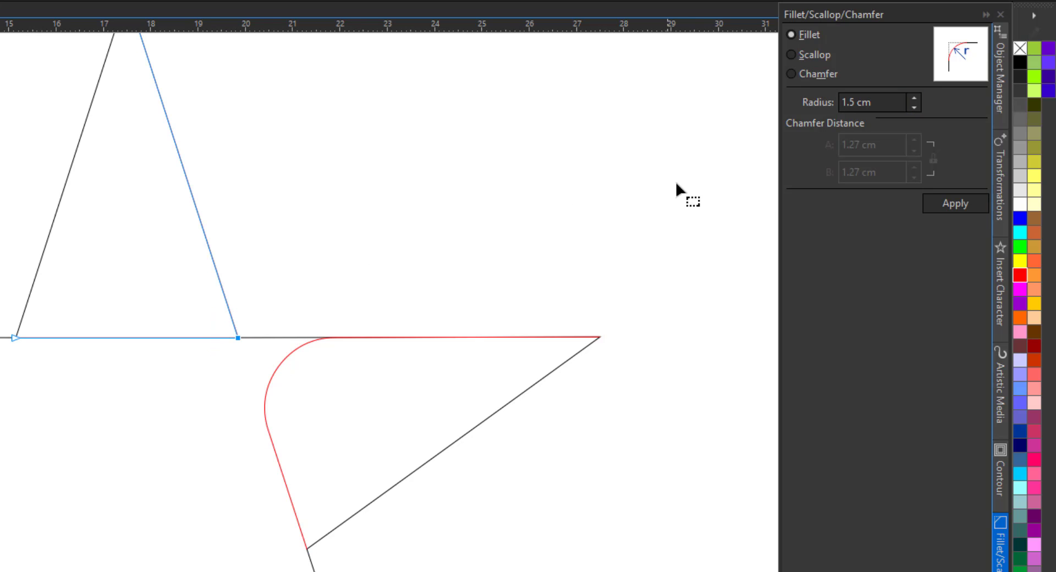
left_click(957, 206)
Apply a 1.5 cm fillet to the corner node of the lower-left arm's red line and deselect it
scroll(372, 221, "down", 1)
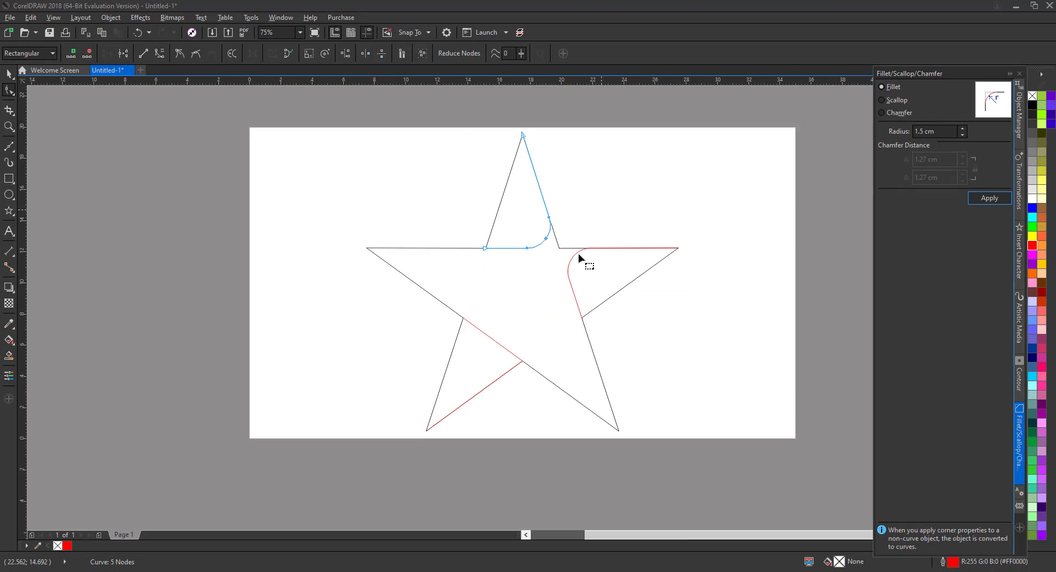
scroll(523, 363, "up", 2)
left_click(515, 358)
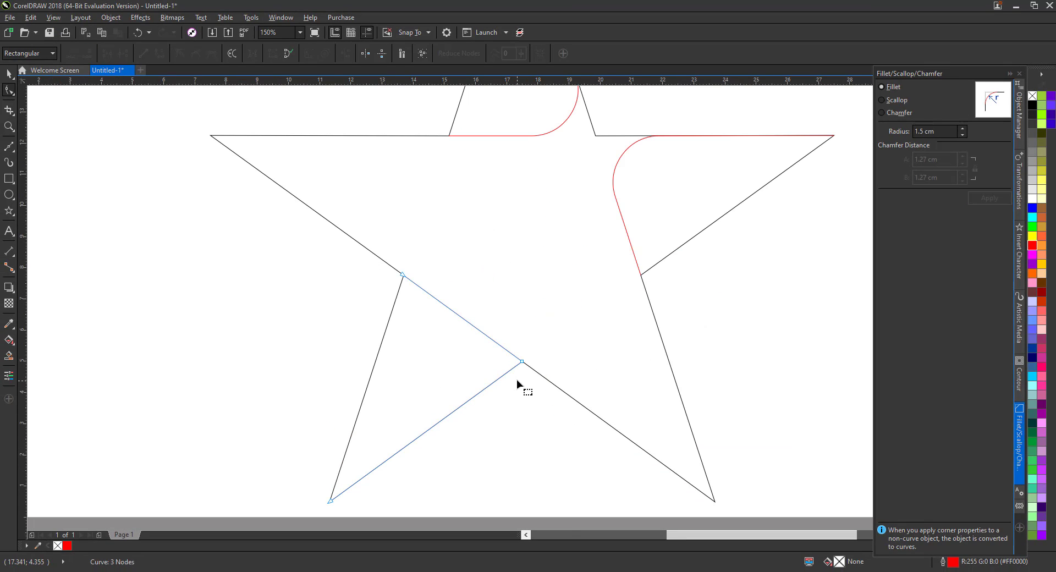
left_click(522, 361)
left_click(986, 197)
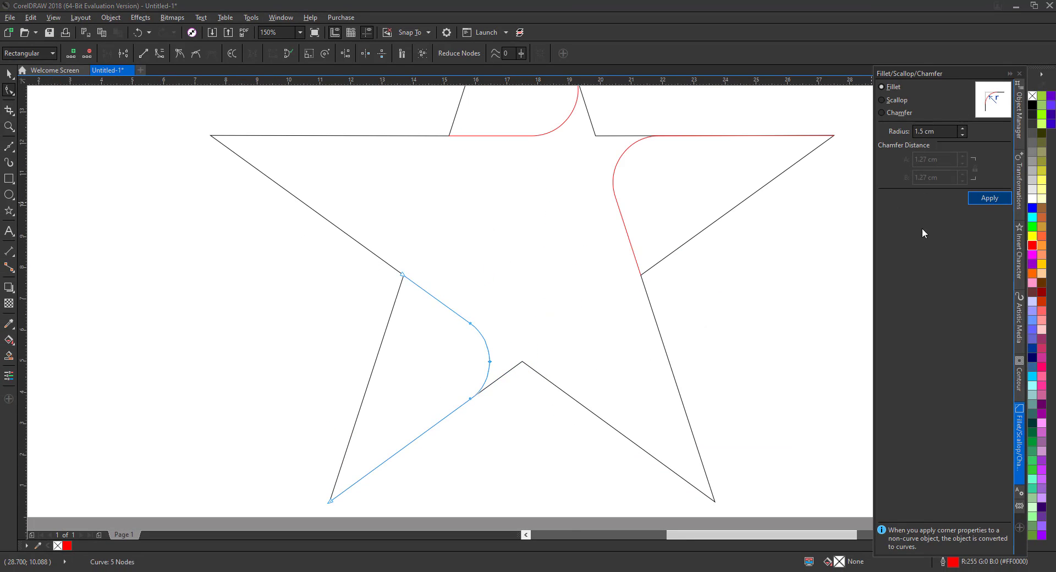
scroll(576, 386, "down", 2)
left_click(576, 386)
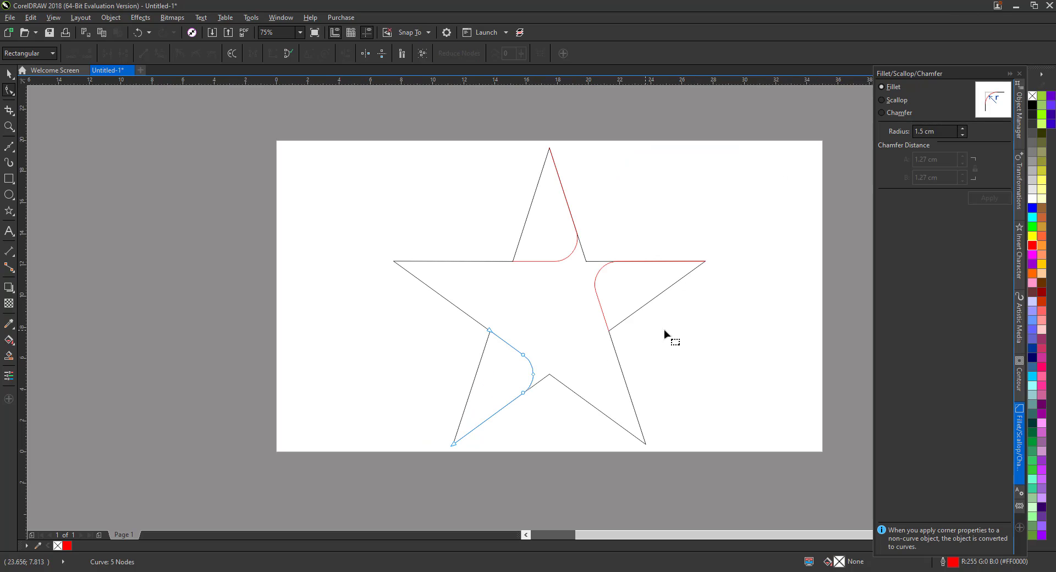
left_click(9, 73)
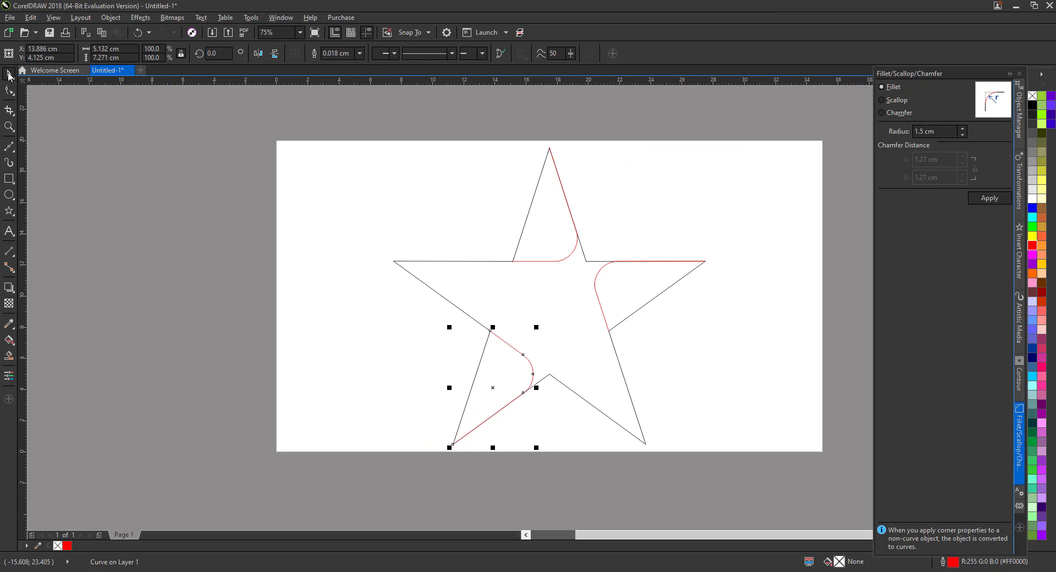
left_click(611, 228)
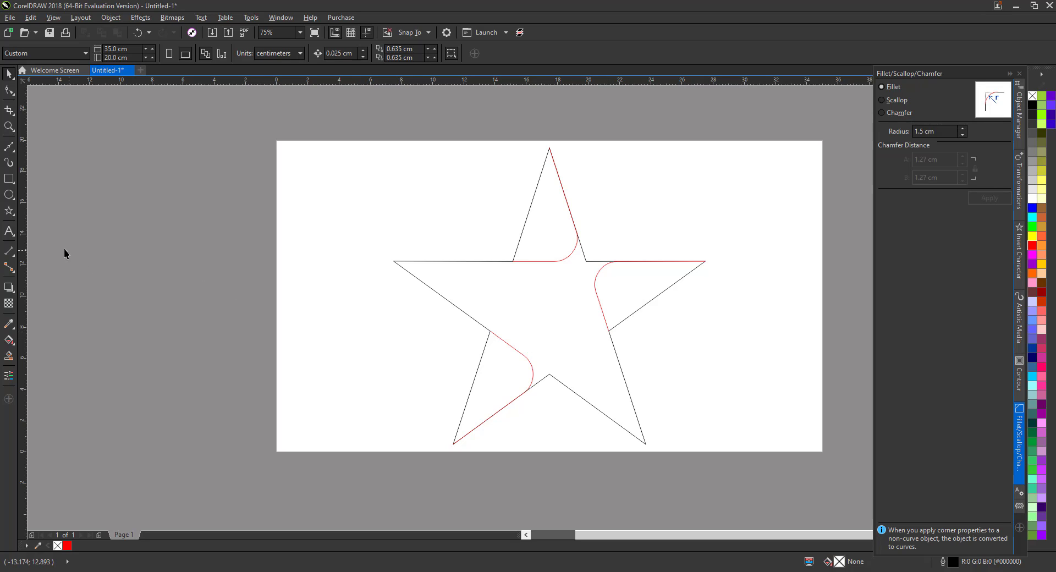
Draw a closed Bézier shape around the right and lower-right arms, cutting from the upper-right inner corner to the bottom inner corner
left_click(9, 146)
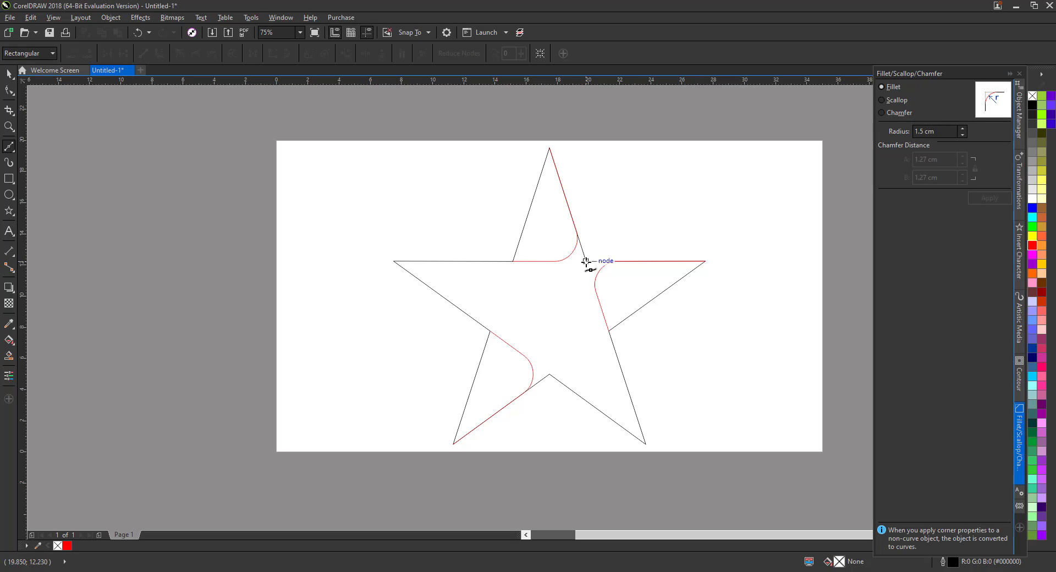
left_click(549, 375)
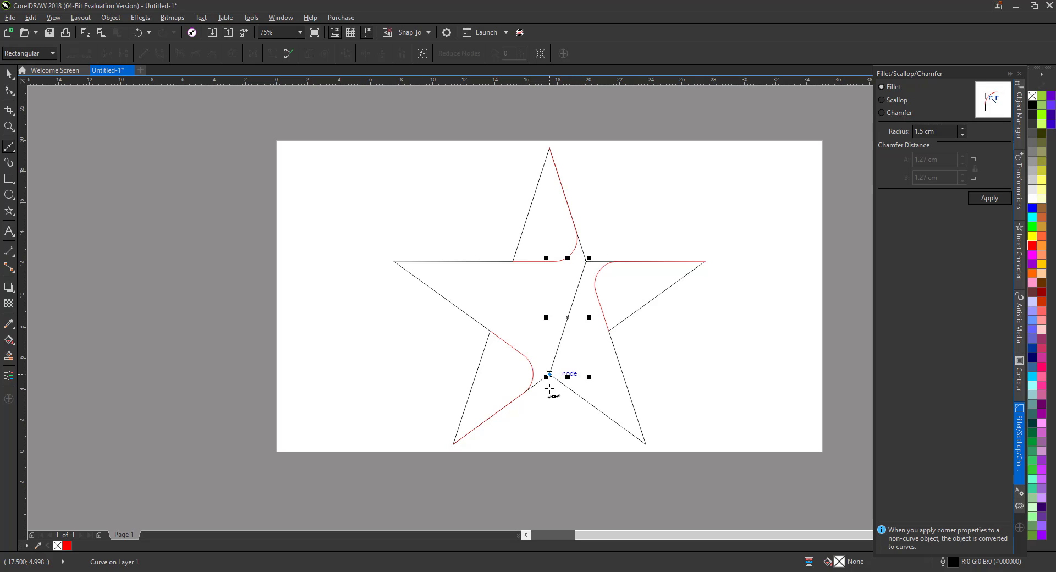
left_click(551, 425)
left_click(608, 465)
left_click(663, 477)
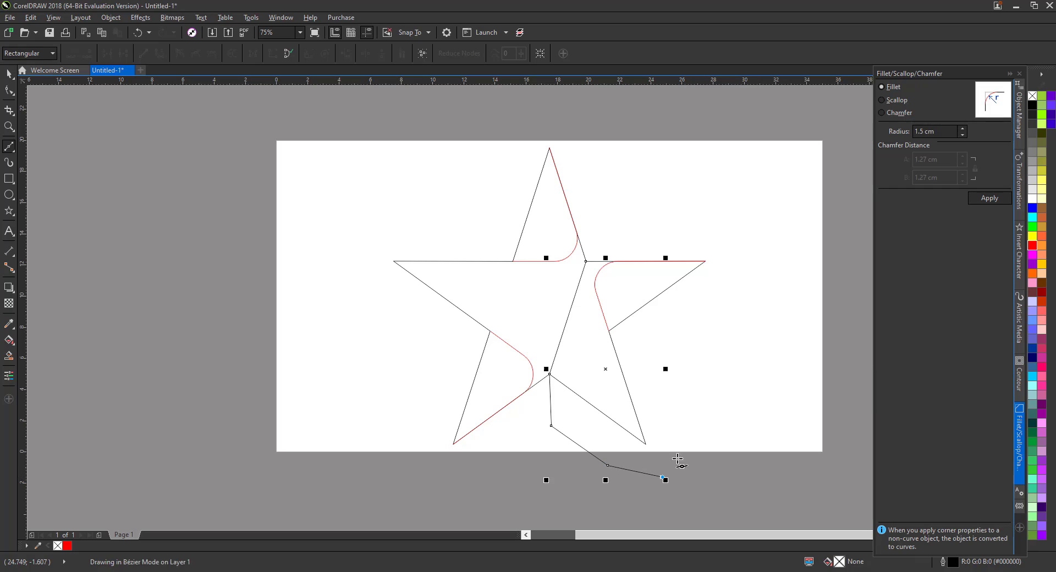
left_click(704, 429)
left_click(723, 315)
left_click(726, 235)
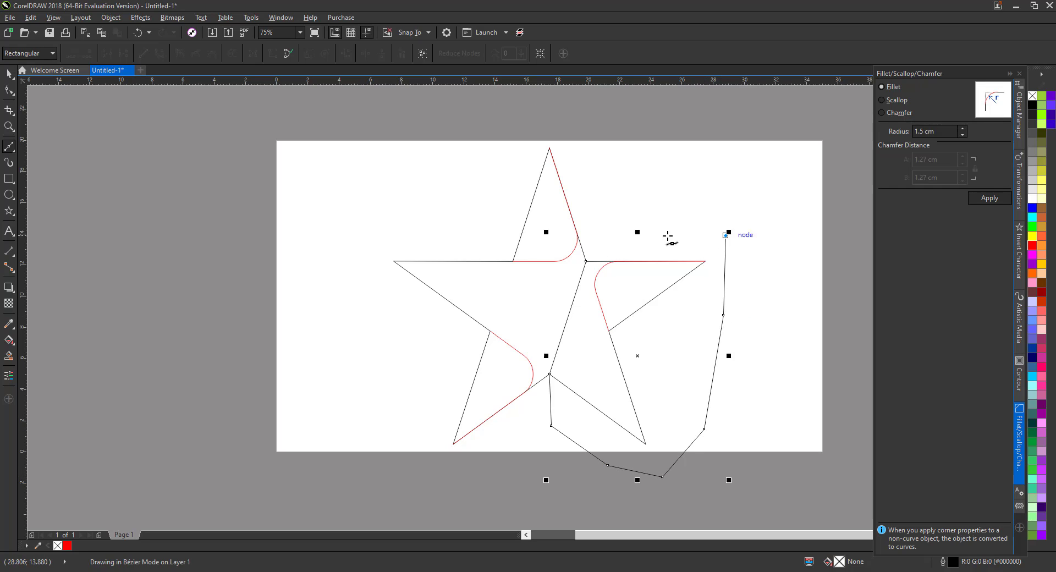
left_click(628, 235)
left_click(585, 261)
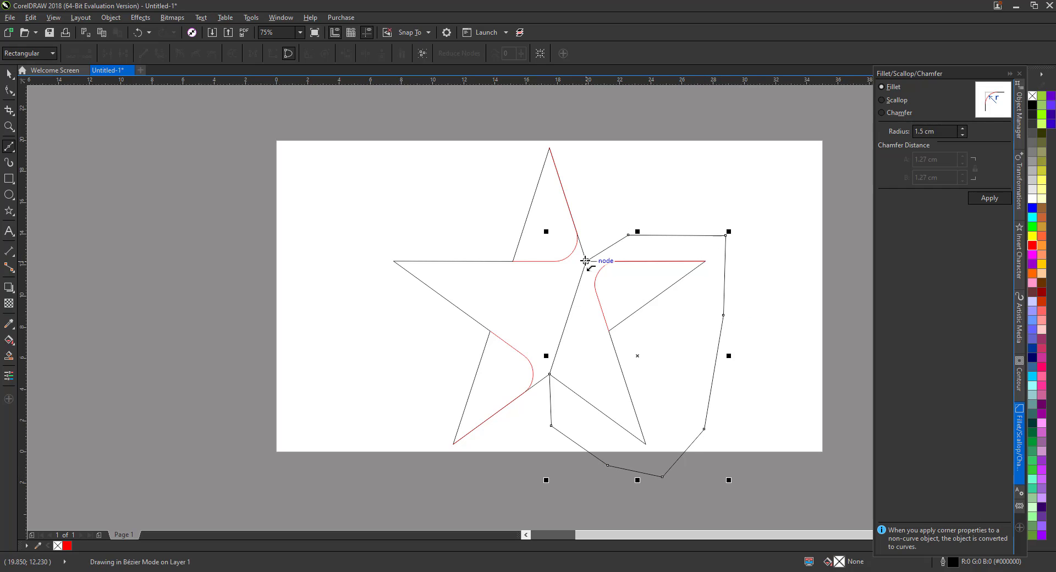
key("space")
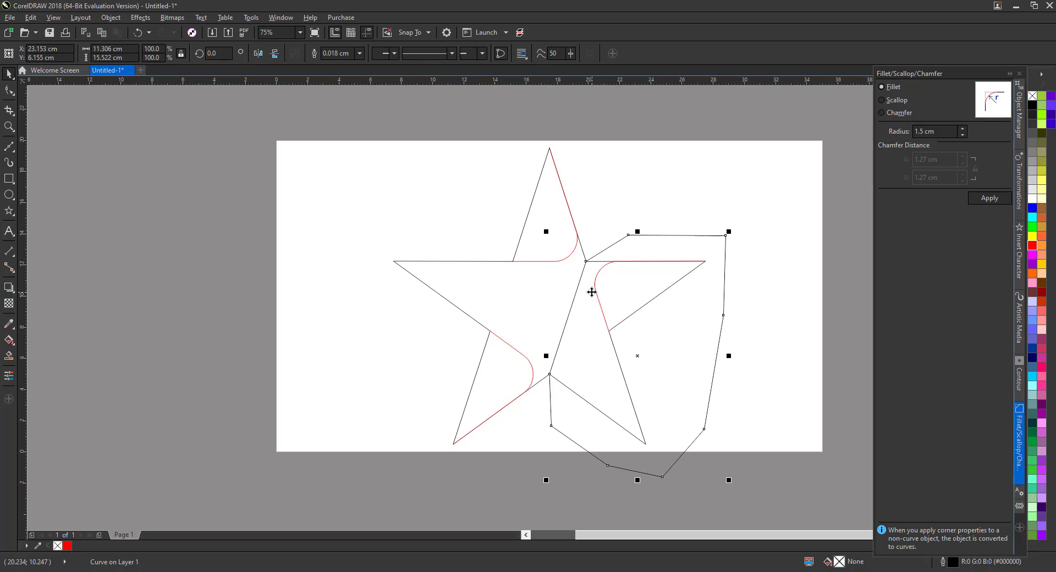
Intersect the closed shape with the star to create a separate piece of the right and lower-right arms
left_click(767, 273)
left_click(712, 315)
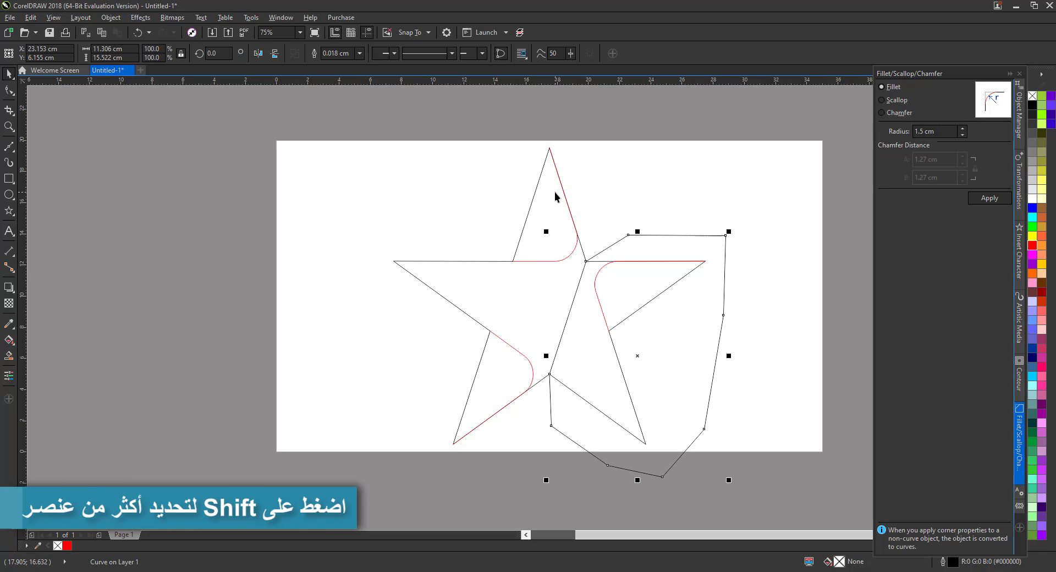
left_click(447, 276, "shift")
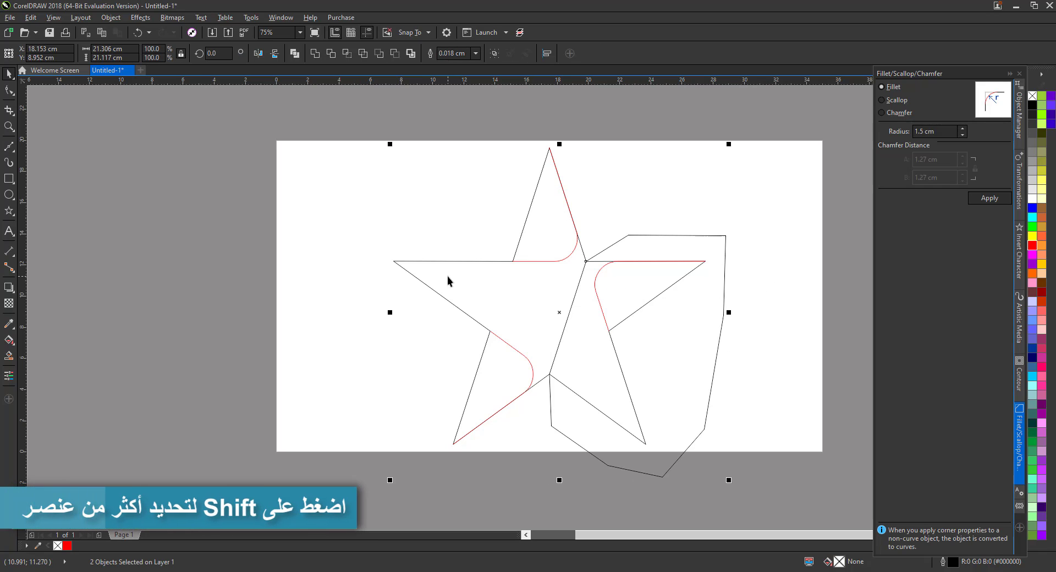
left_click(346, 52)
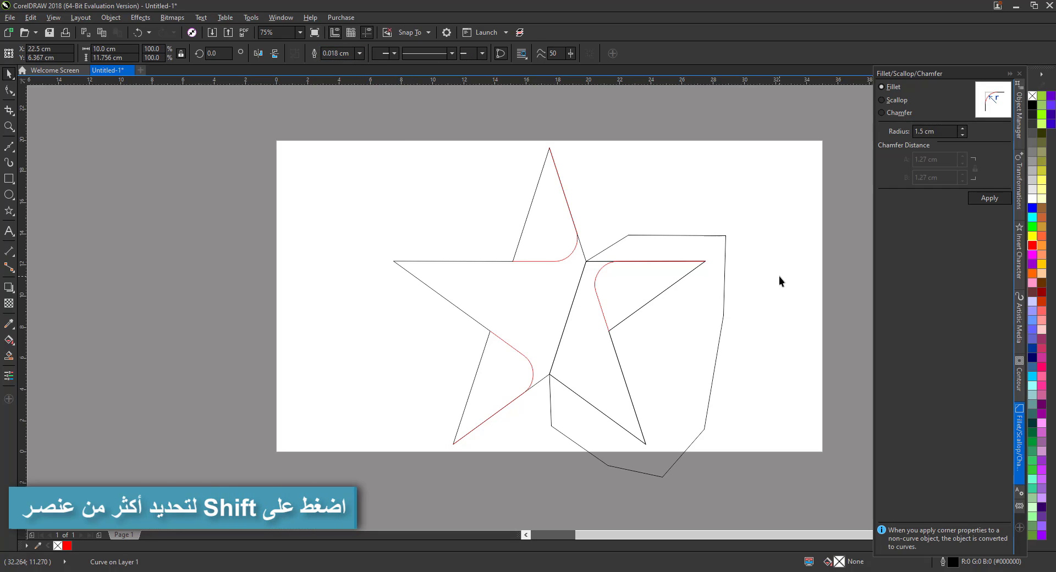
Trim the right and lower-right arms off the original star with the closed shape, and delete that shape
left_click(714, 306)
left_click(423, 270, "shift")
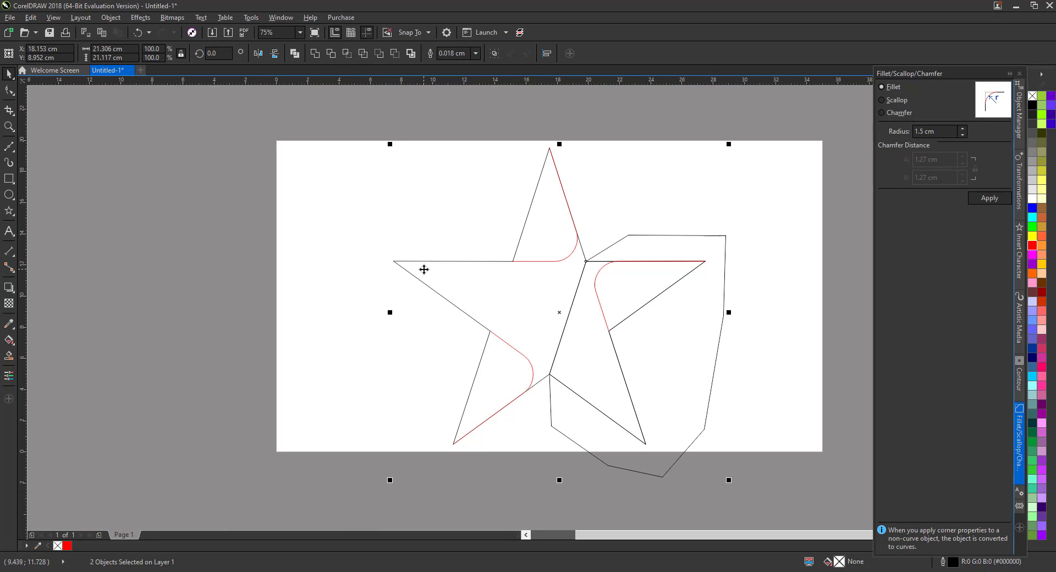
left_click(331, 54)
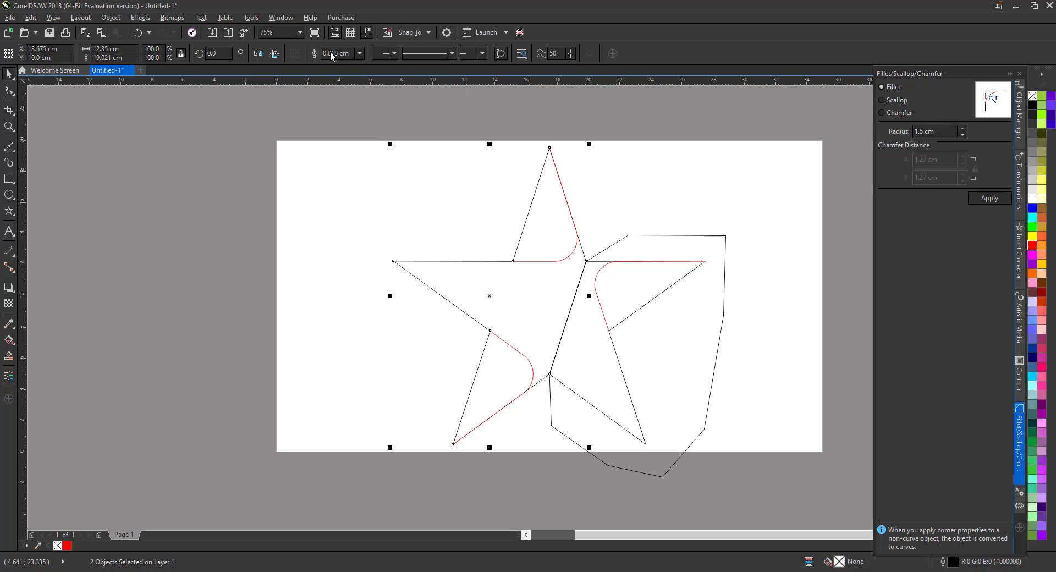
left_click(769, 298)
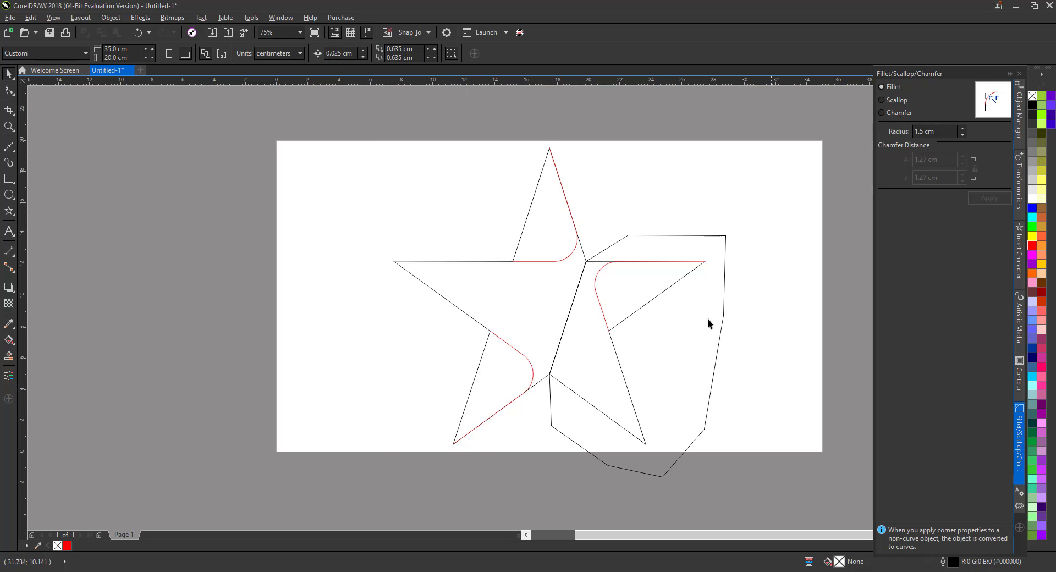
left_click(691, 346)
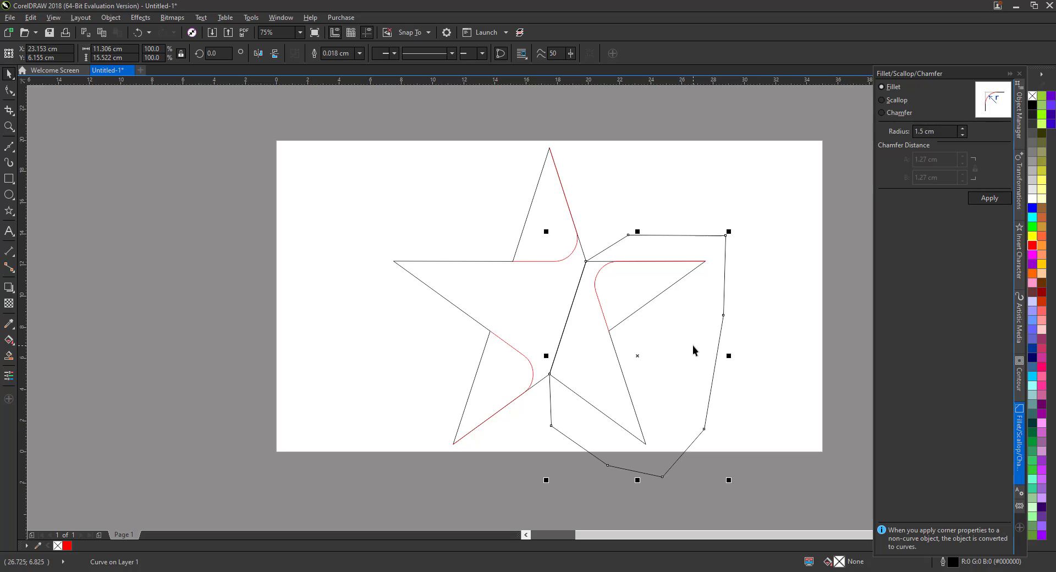
key("Delete")
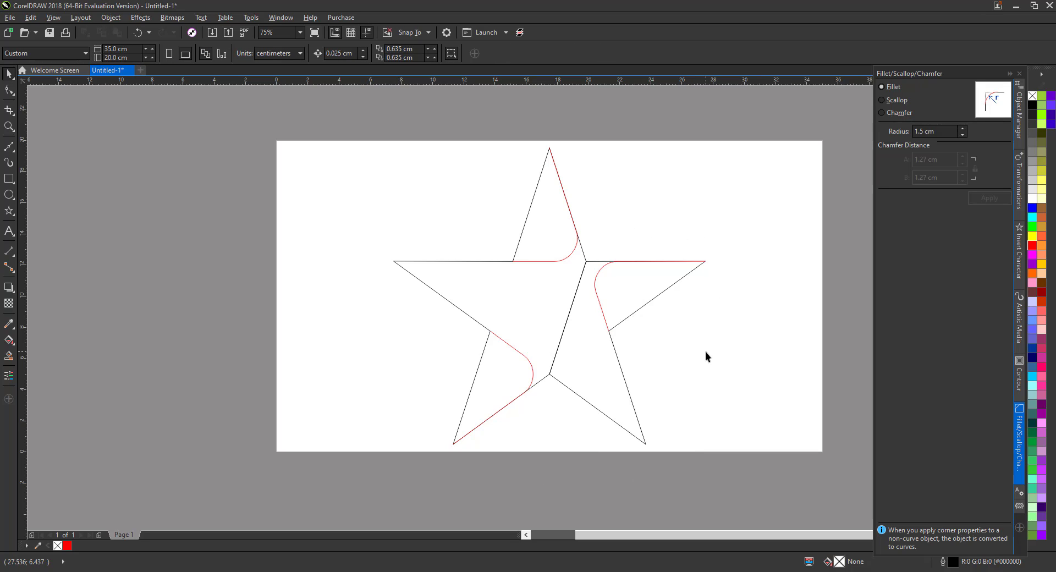
Fillet the right piece's upper inner corner node, where the cut meets the right arm, with a 2 cm radius
left_click(588, 354)
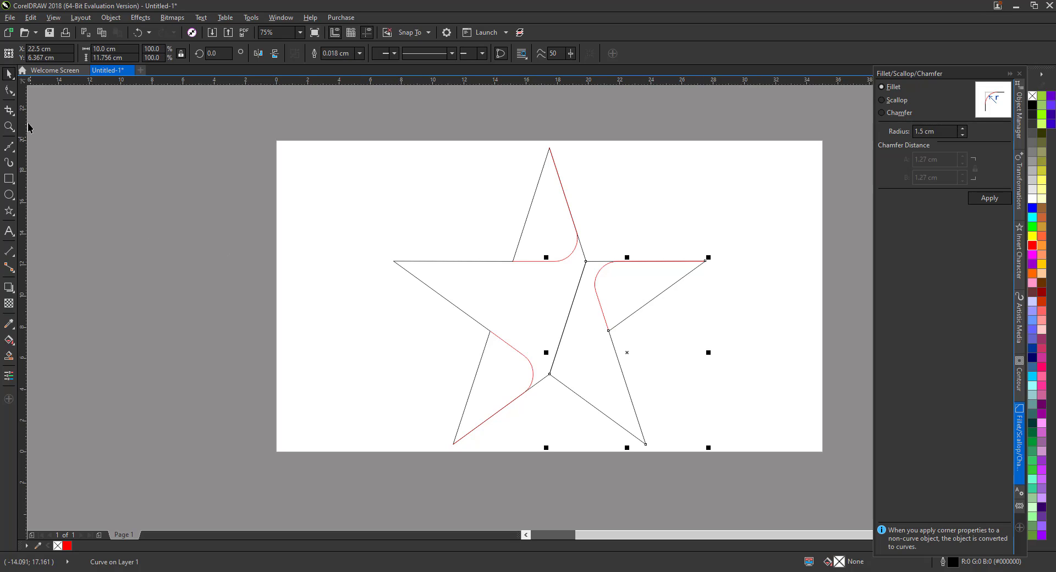
left_click(10, 90)
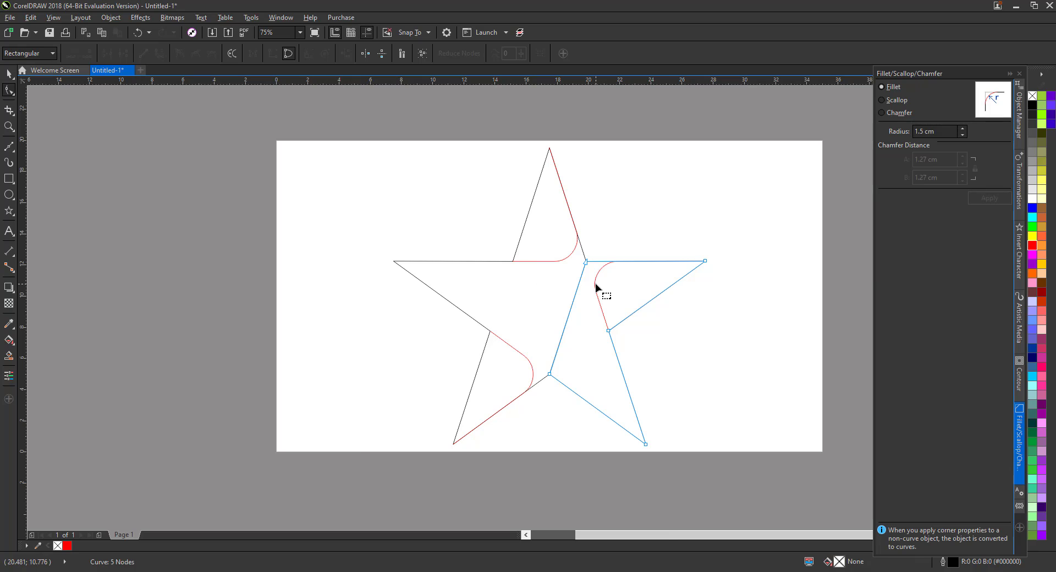
scroll(595, 282, "up", 1)
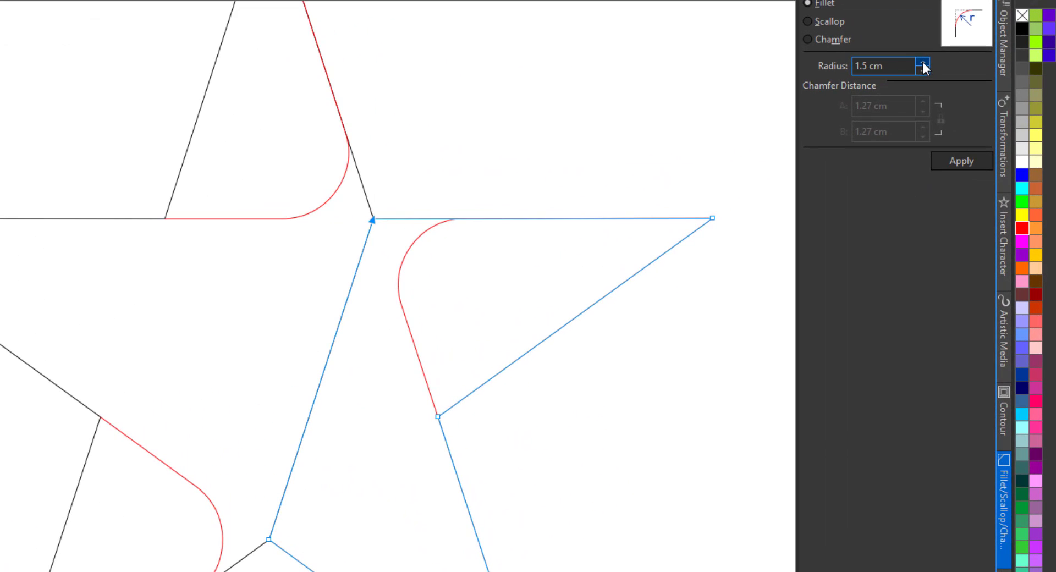
left_click(924, 69)
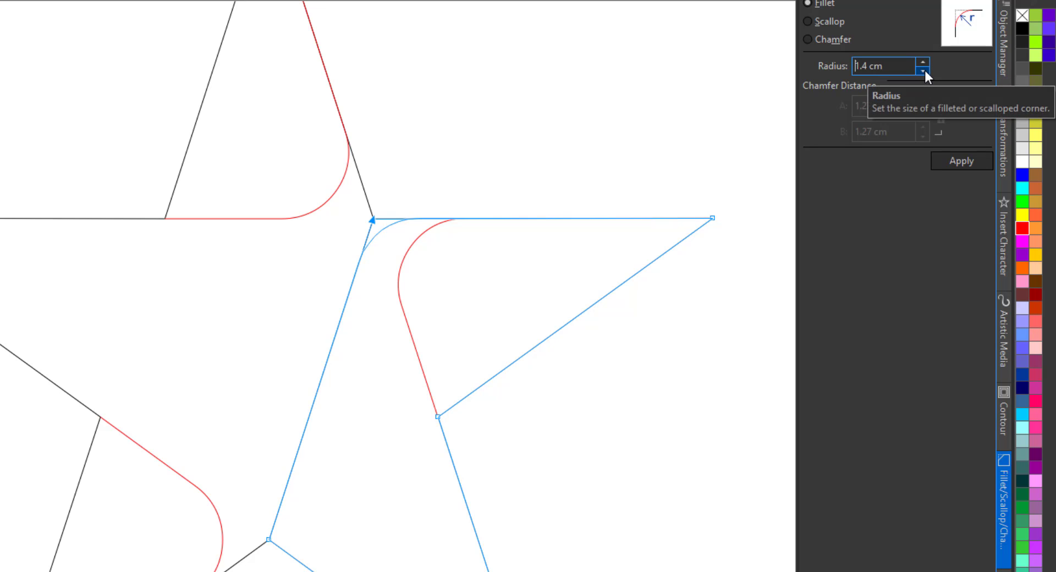
left_click(924, 69)
left_click(922, 62)
left_click(922, 61)
left_click(922, 62)
left_click(922, 61)
left_click(922, 59)
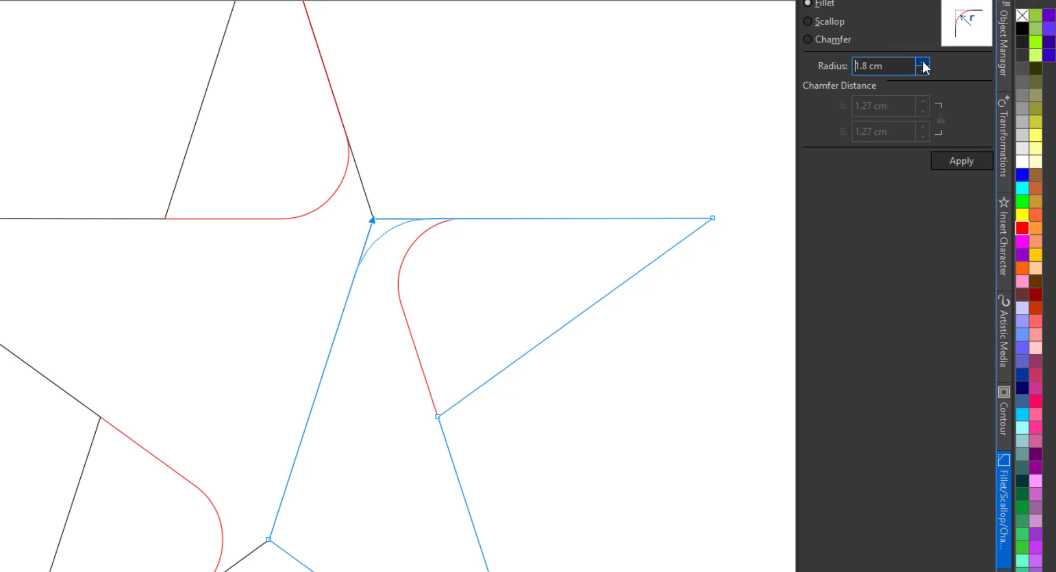
left_click(922, 61)
left_click(922, 62)
left_click(951, 164)
scroll(353, 291, "down", 1)
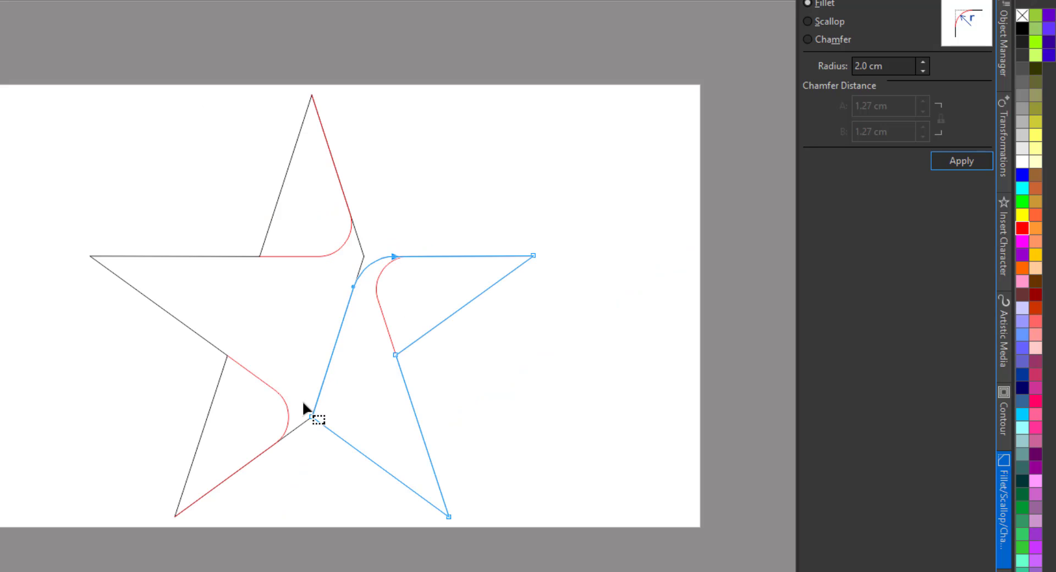
Apply the same 2 cm fillet to the right piece's bottom inner corner node
scroll(304, 431, "up", 1)
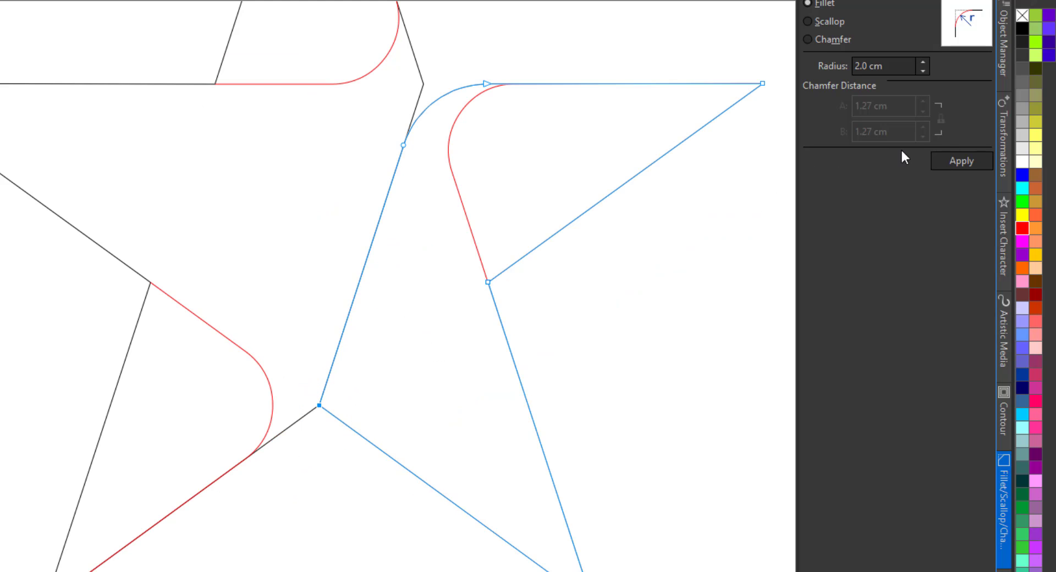
left_click(949, 160)
scroll(387, 443, "down", 1)
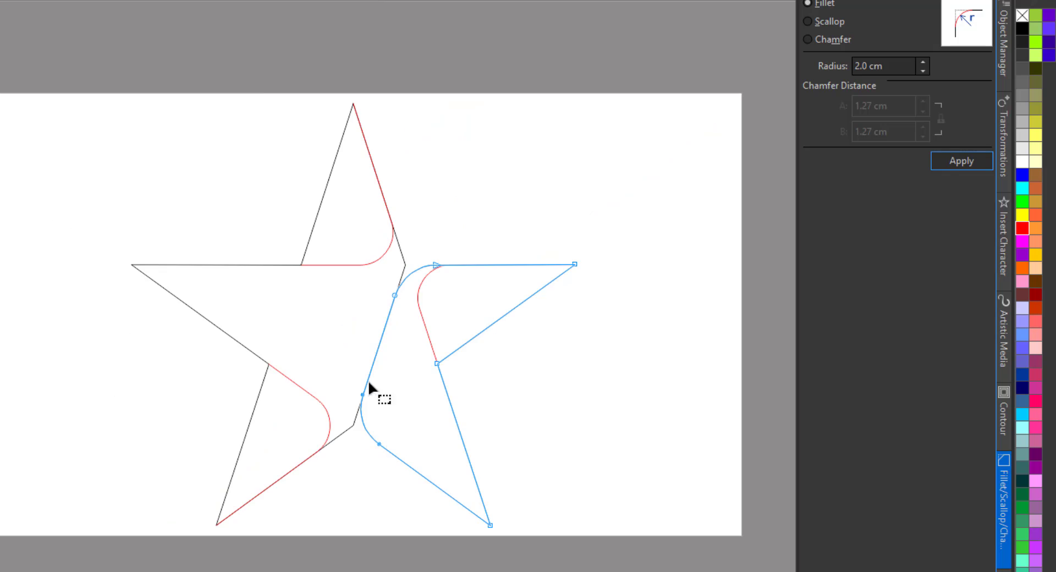
Fillet the left piece's corner node below the top arm with a 5 cm radius instead of the 2 cm one tried first
scroll(388, 225, "up", 1)
left_click(413, 281)
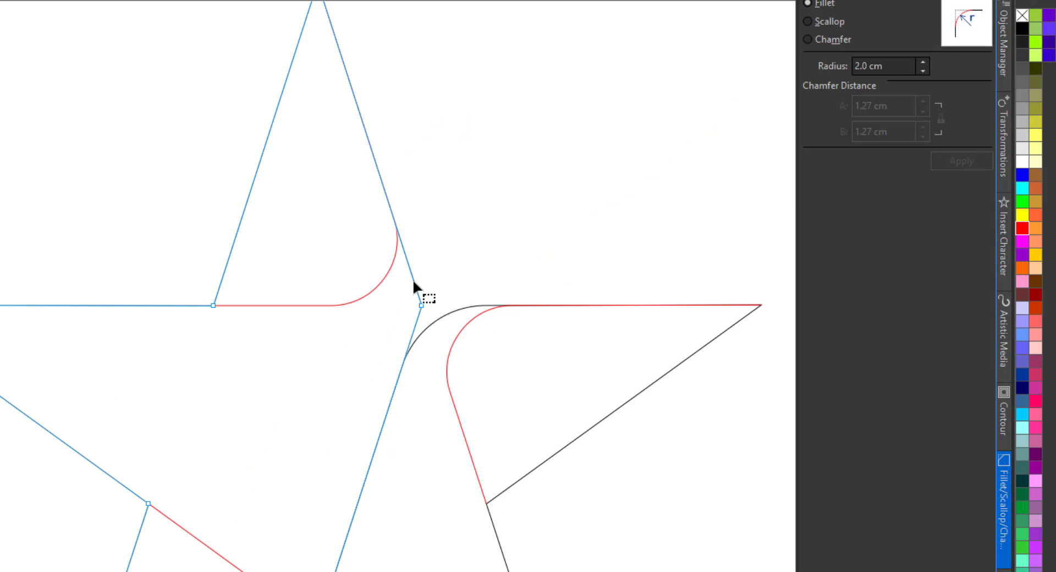
left_click_drag(444, 286, 399, 326)
left_click(958, 160)
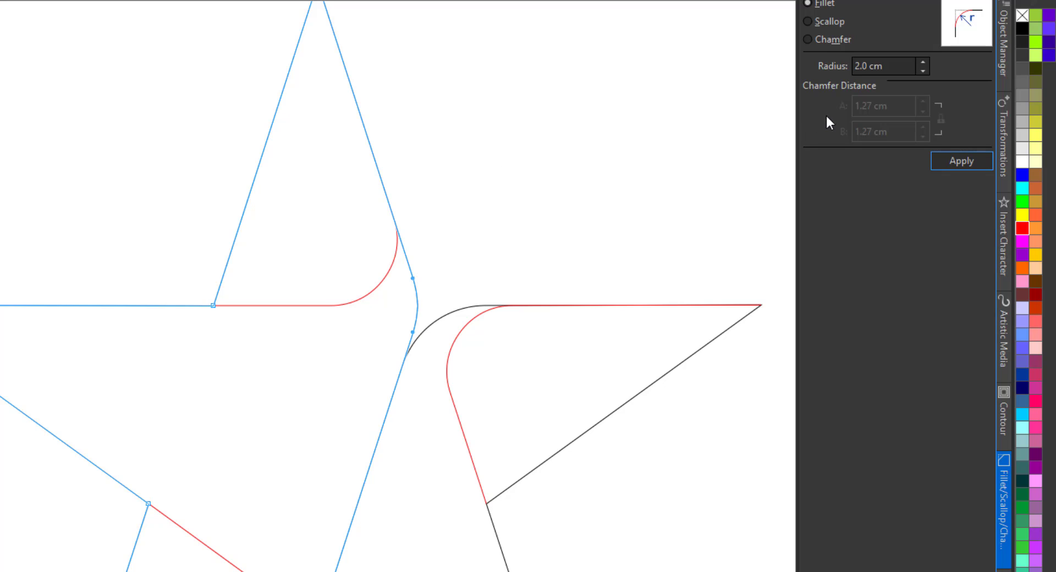
key("ctrl+z")
key("shift+Tab")
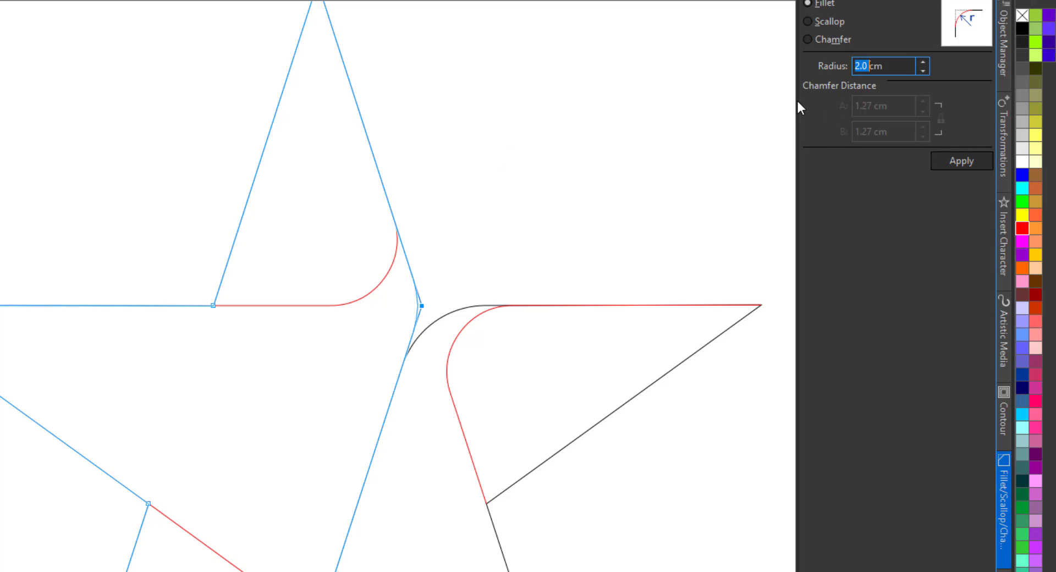
type("5")
key("Return")
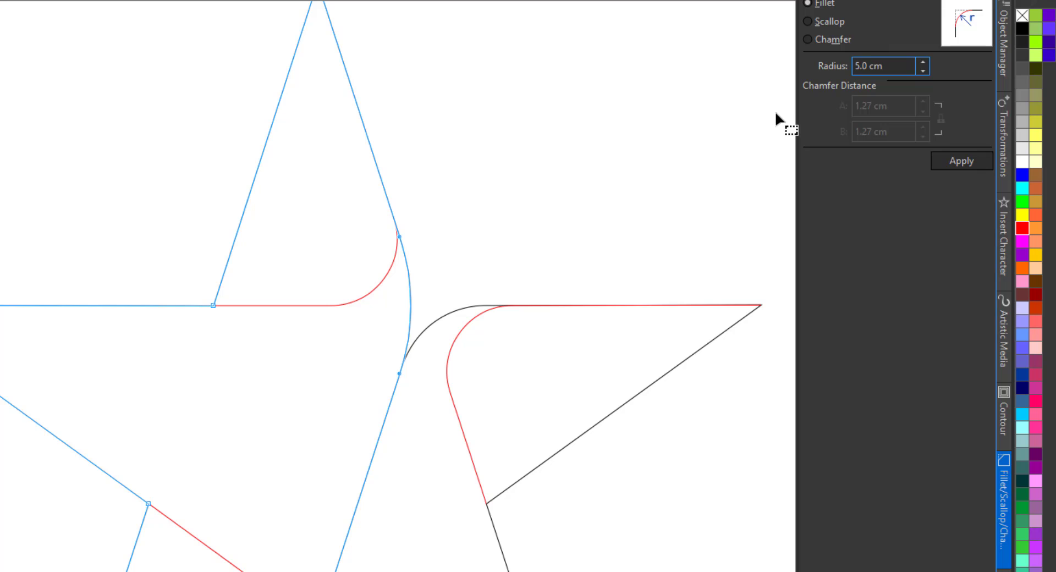
Apply a 5 cm fillet to the left piece's bottom inner corner node and deselect the piece
scroll(410, 130, "down", 1)
scroll(366, 391, "up", 1)
left_click_drag(329, 407, 392, 325)
left_click(954, 161)
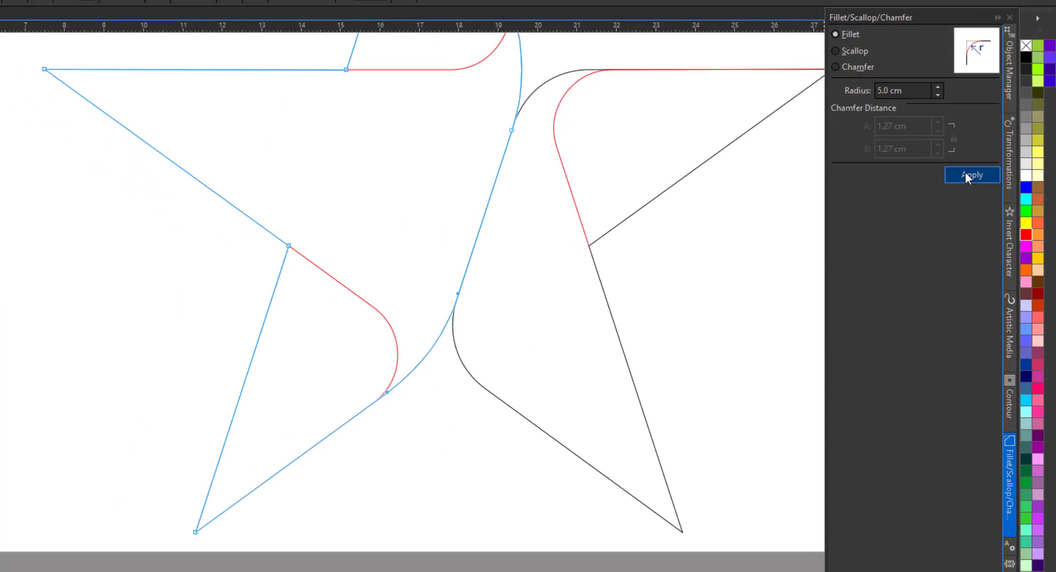
scroll(565, 374, "down", 1)
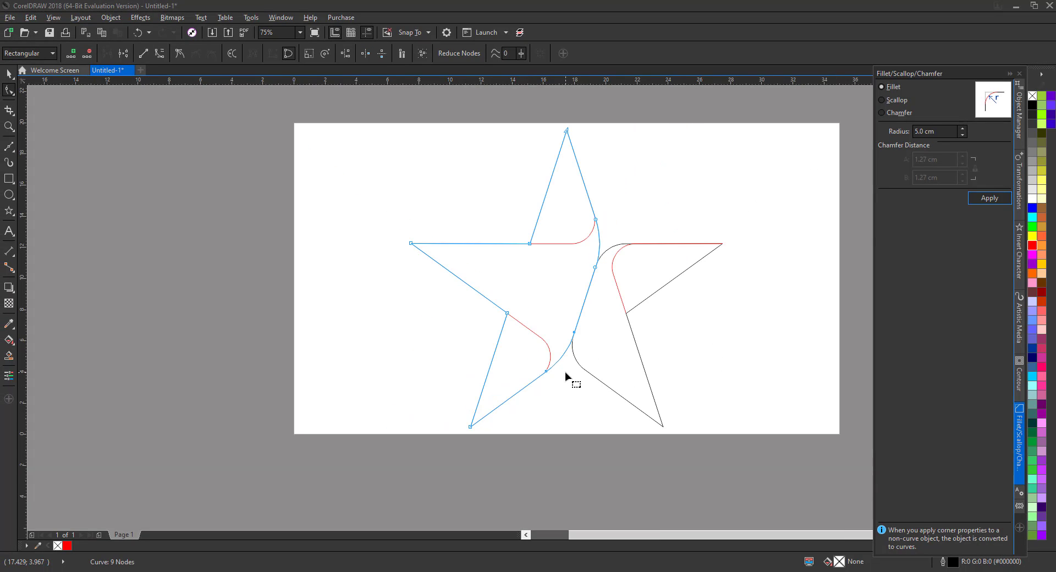
left_click(565, 372)
key("space")
left_click(711, 309)
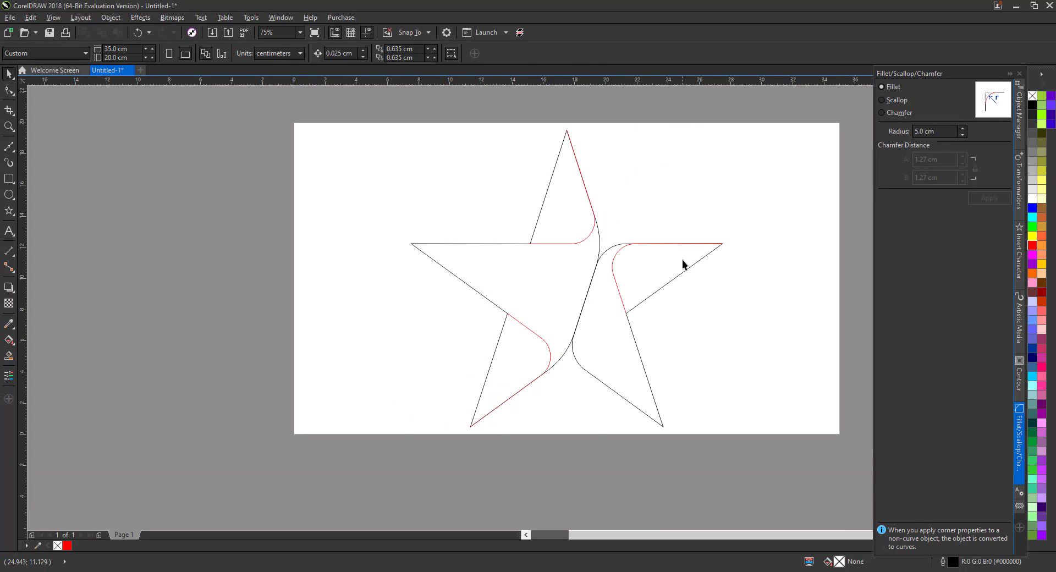
left_click(682, 260)
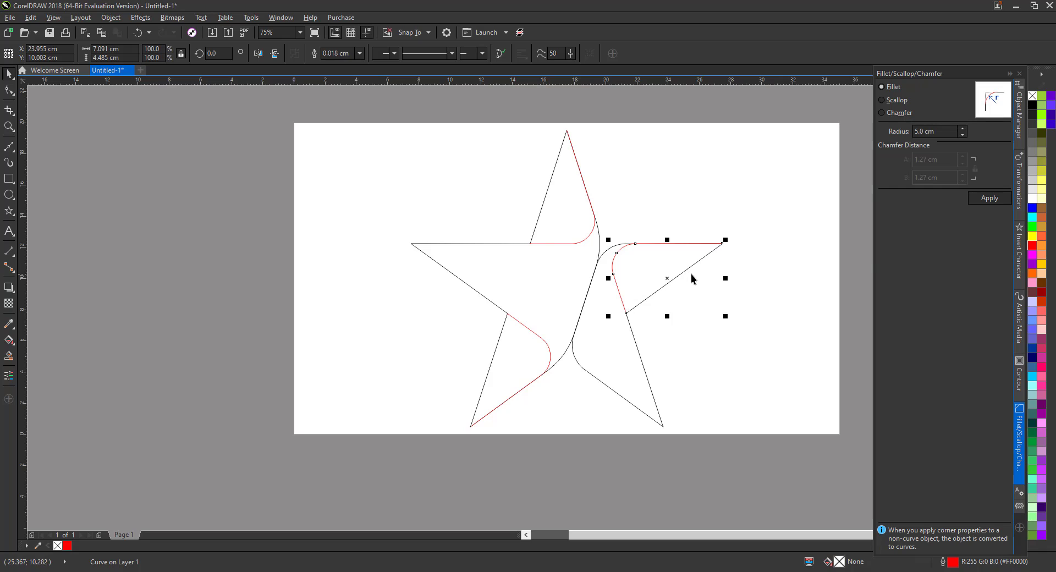
left_click(8, 91)
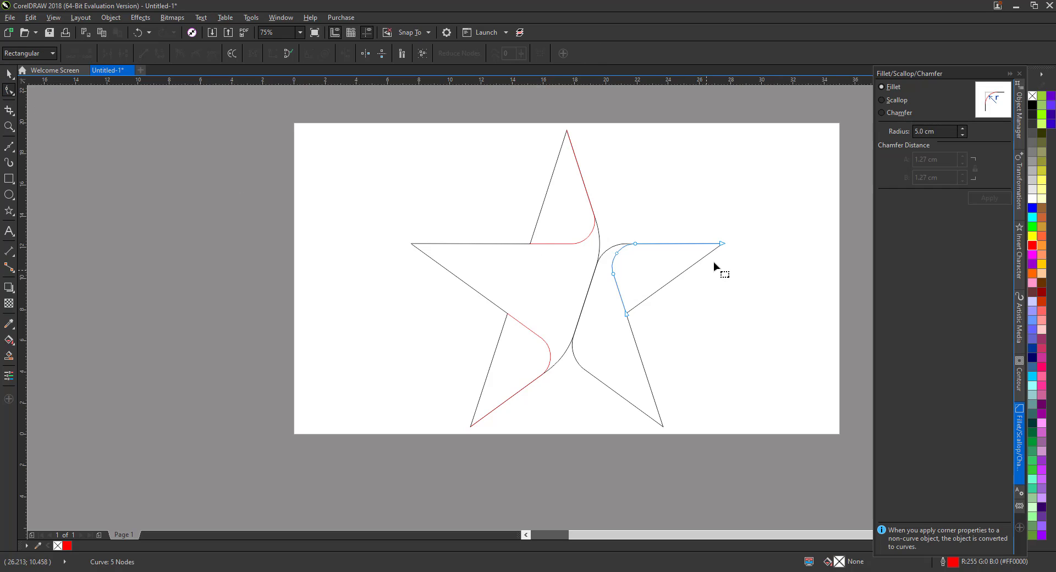
key("space")
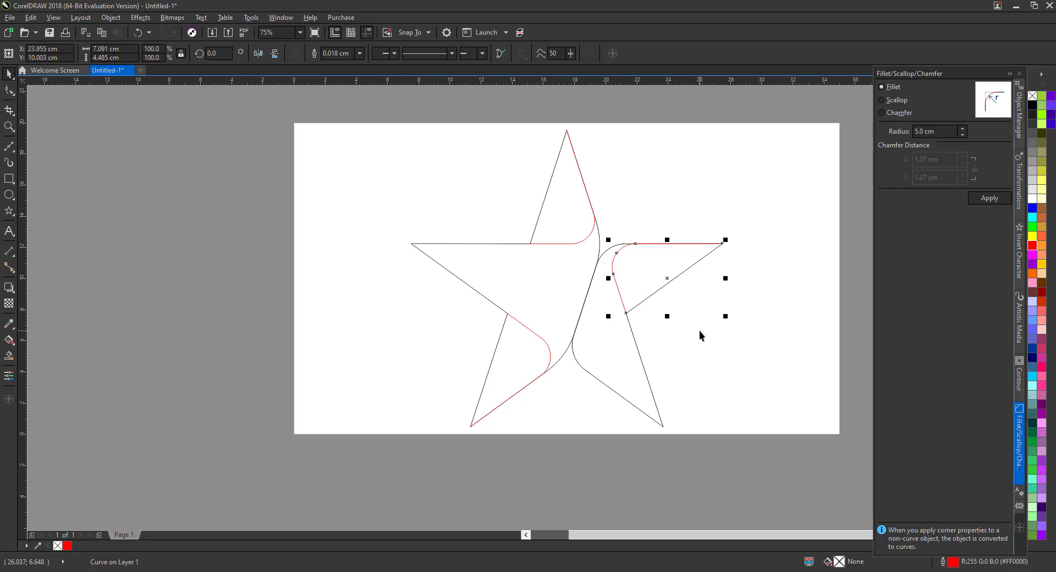
left_click(607, 271)
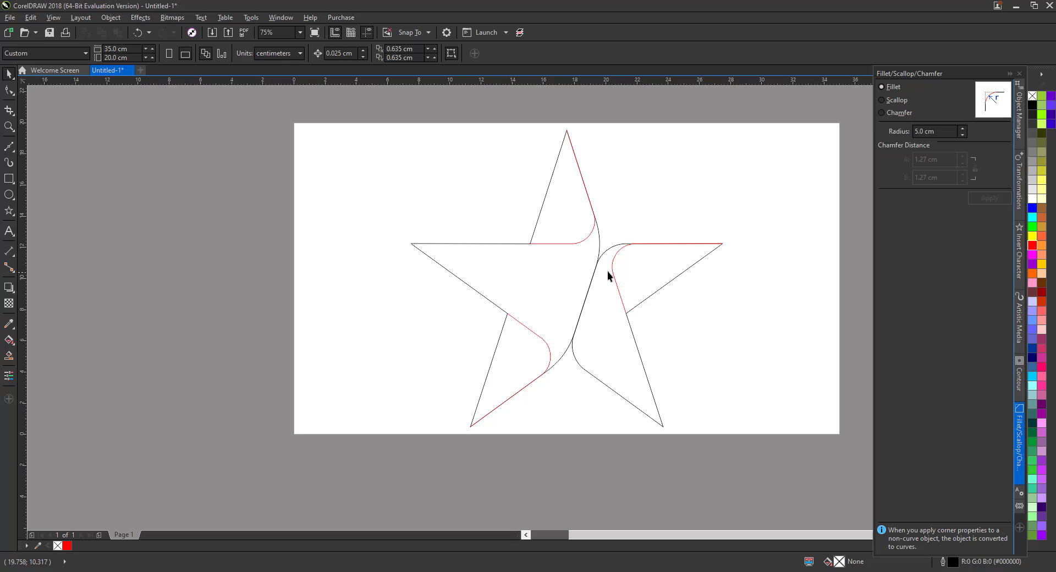
Round the right star piece's two outer tips with 0.75 cm fillets
left_click(685, 272)
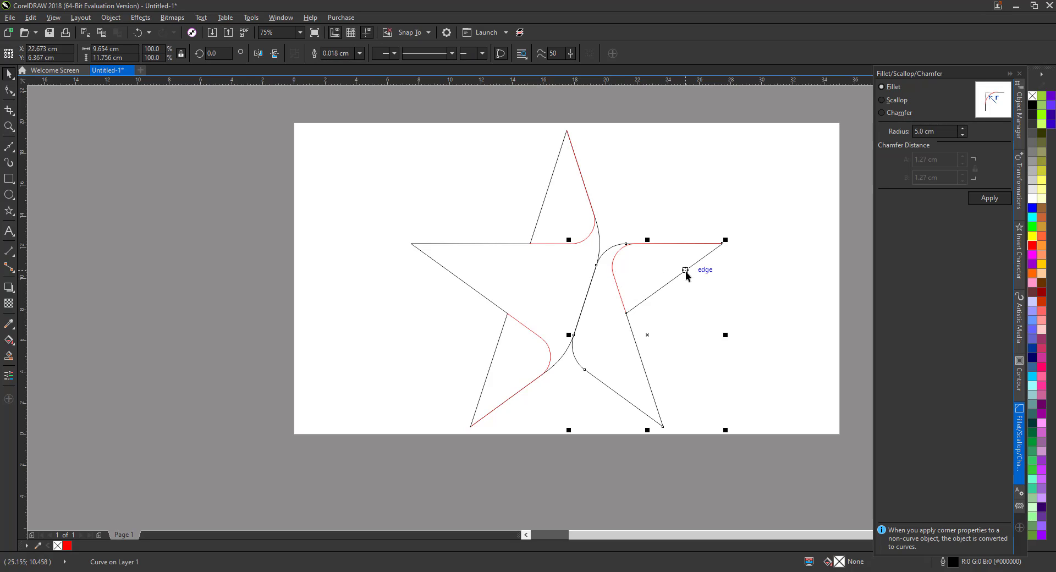
left_click(9, 91)
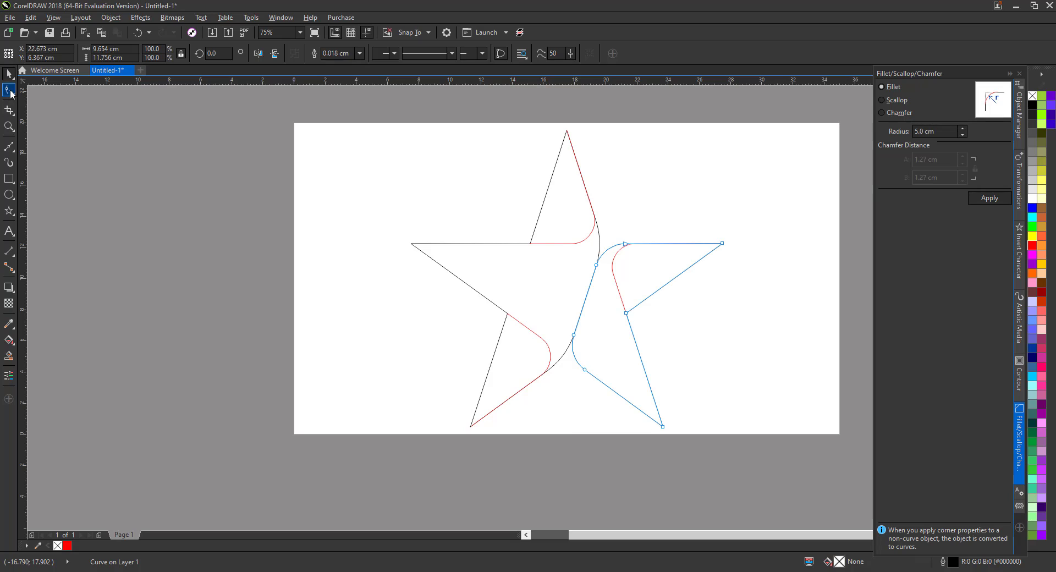
left_click_drag(710, 226, 741, 268)
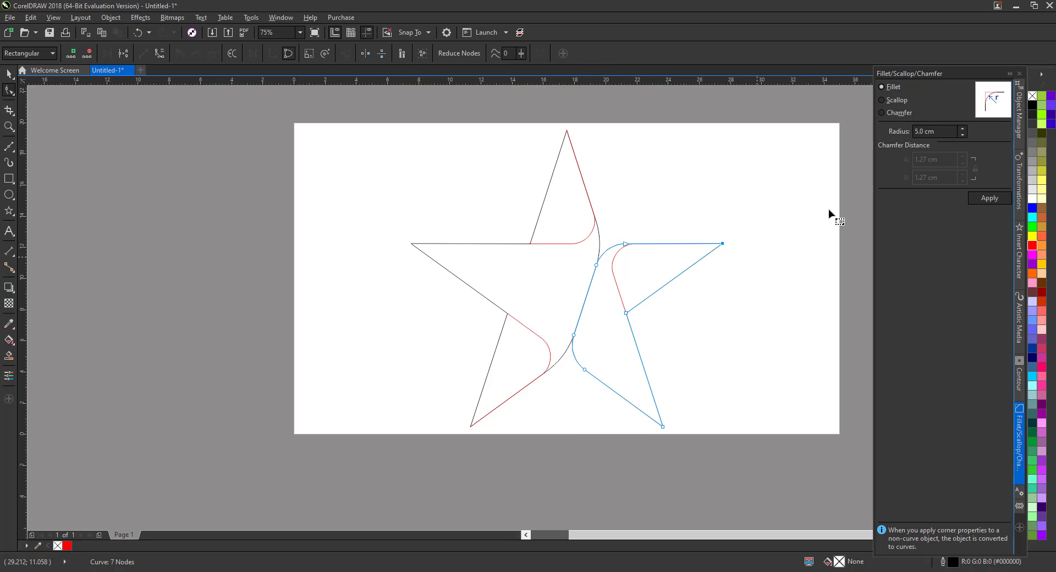
left_click_drag(912, 133, 924, 131)
type("0.75")
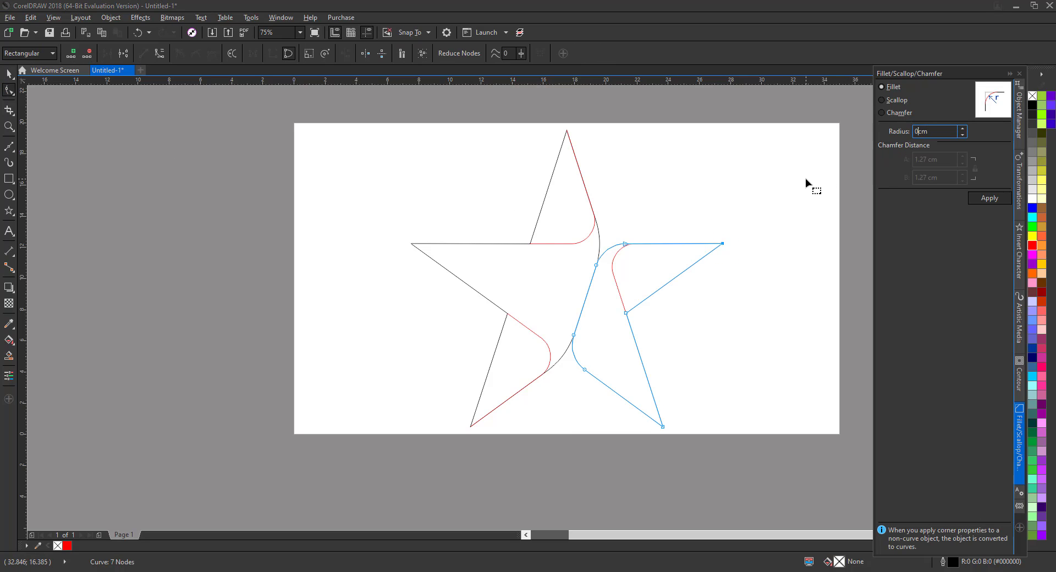
key("Return")
left_click_drag(660, 443, 706, 376)
left_click(984, 199)
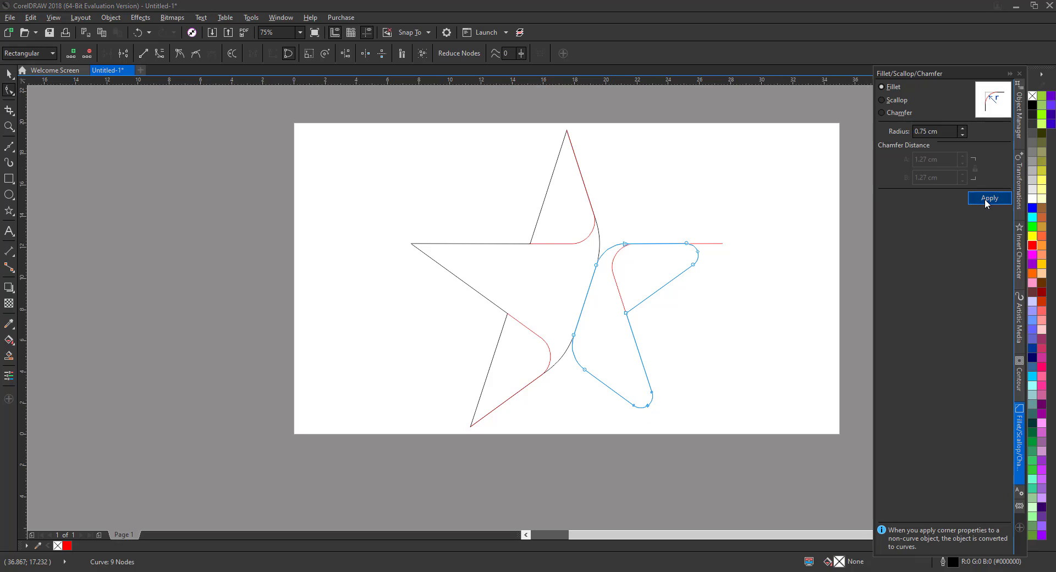
Fillet the left star piece's three outer tips with a 0.75 cm radius
left_click(426, 252)
left_click_drag(429, 257, 448, 257)
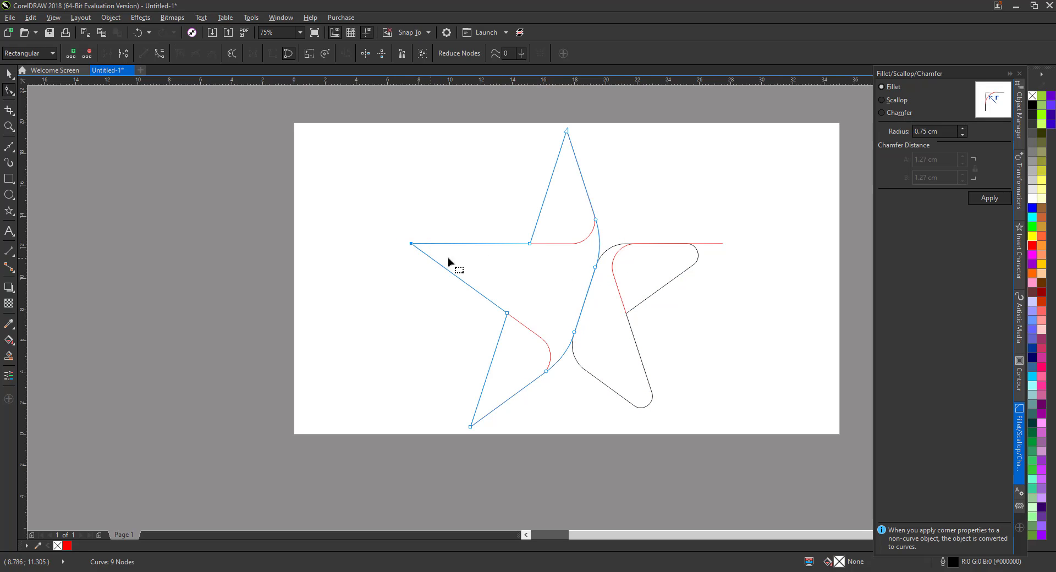
left_click(989, 198)
left_click_drag(540, 122, 603, 167)
left_click(975, 200)
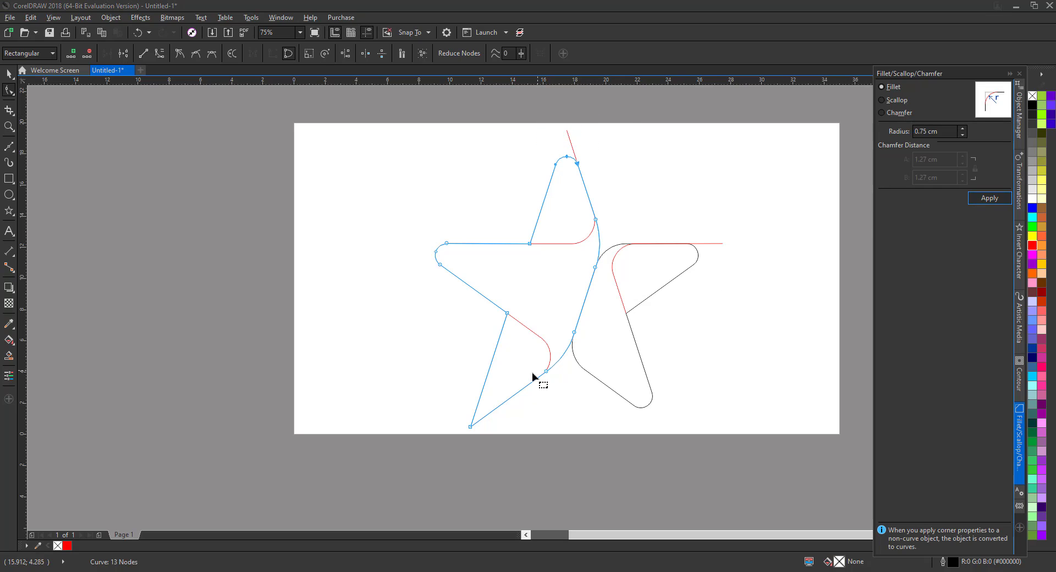
left_click_drag(452, 437, 482, 402)
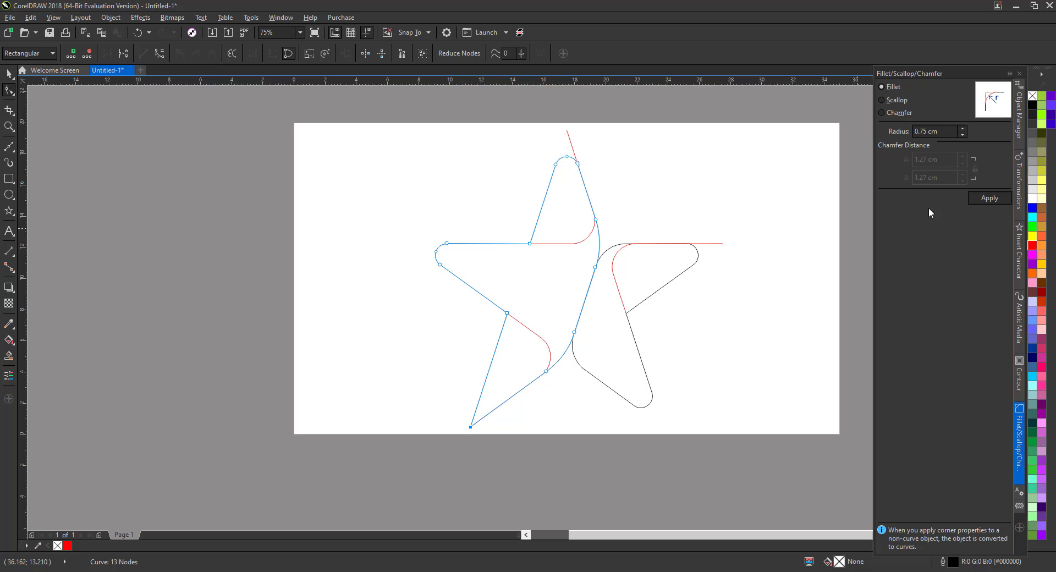
left_click(985, 200)
left_click(788, 245)
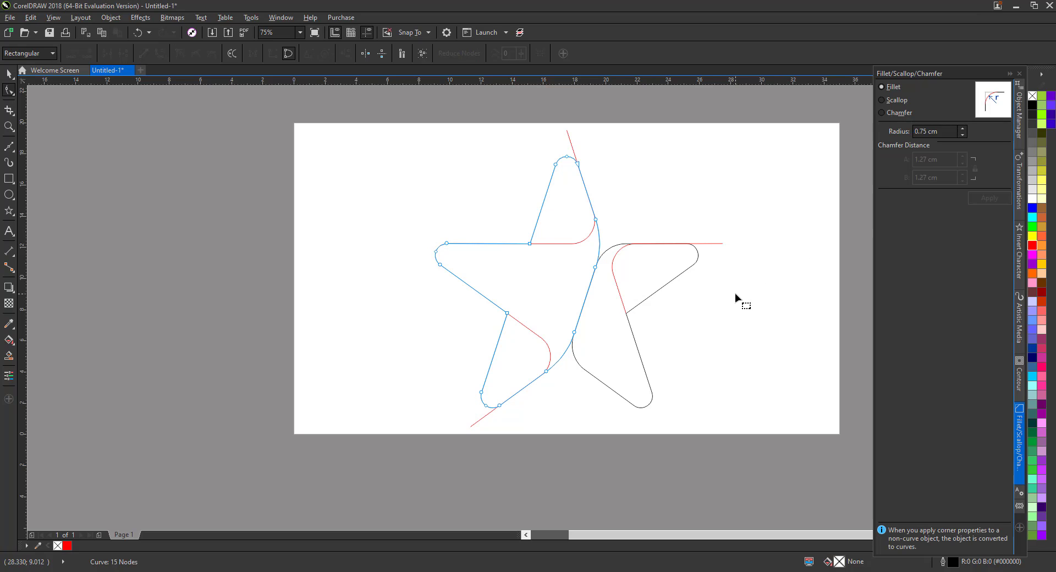
Use Smart Fill to create a blue-grey shape over the left piece's left arm and centre, bounded by the red curves
key("space")
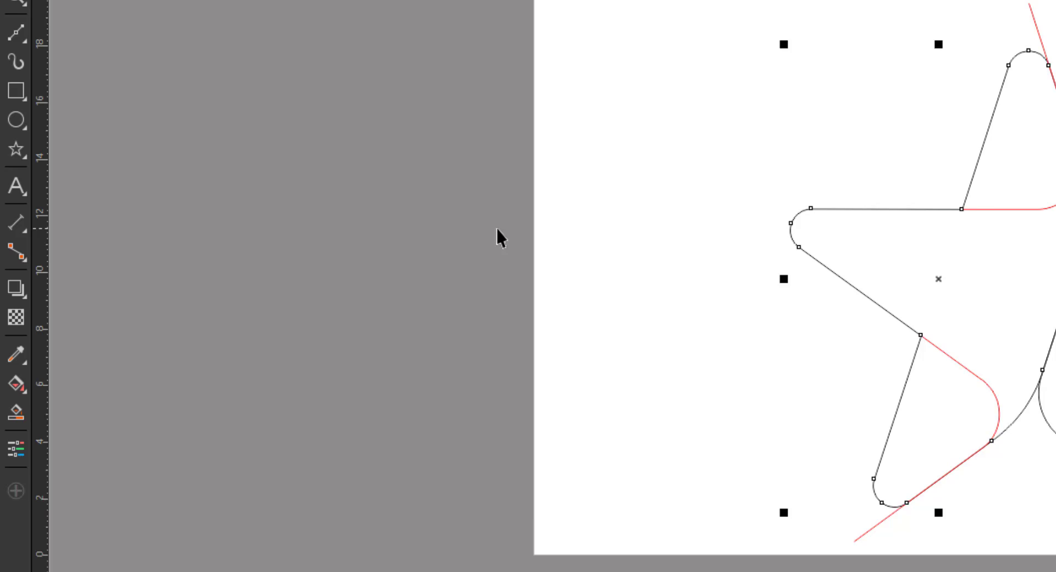
left_click(496, 226)
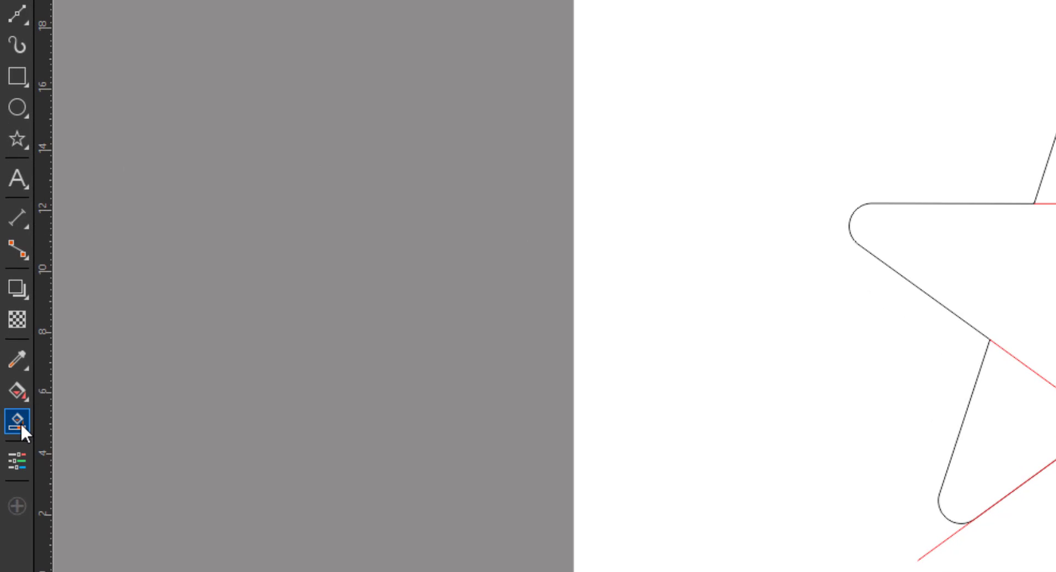
left_click(973, 264)
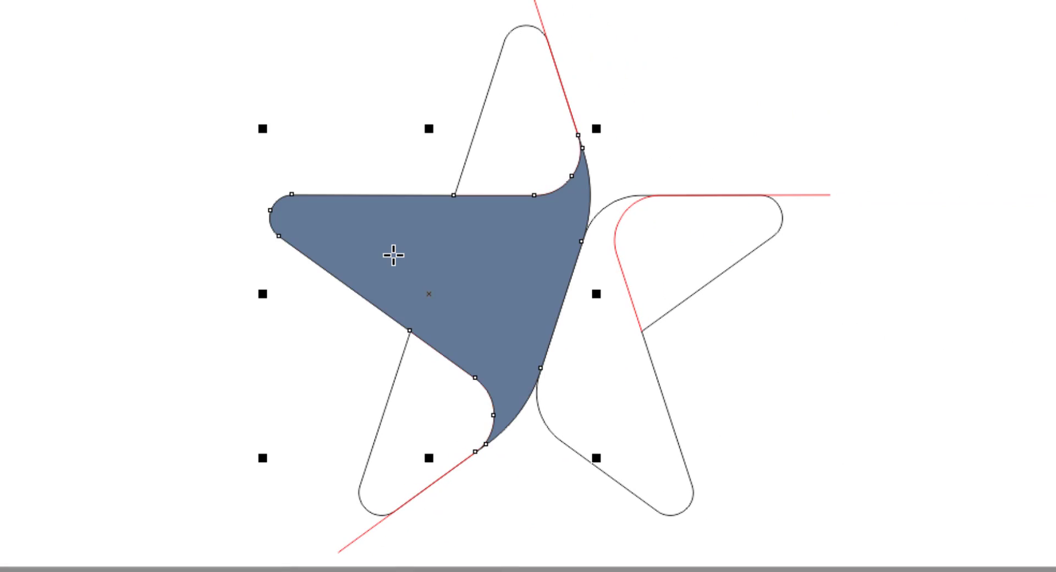
left_click(167, 231)
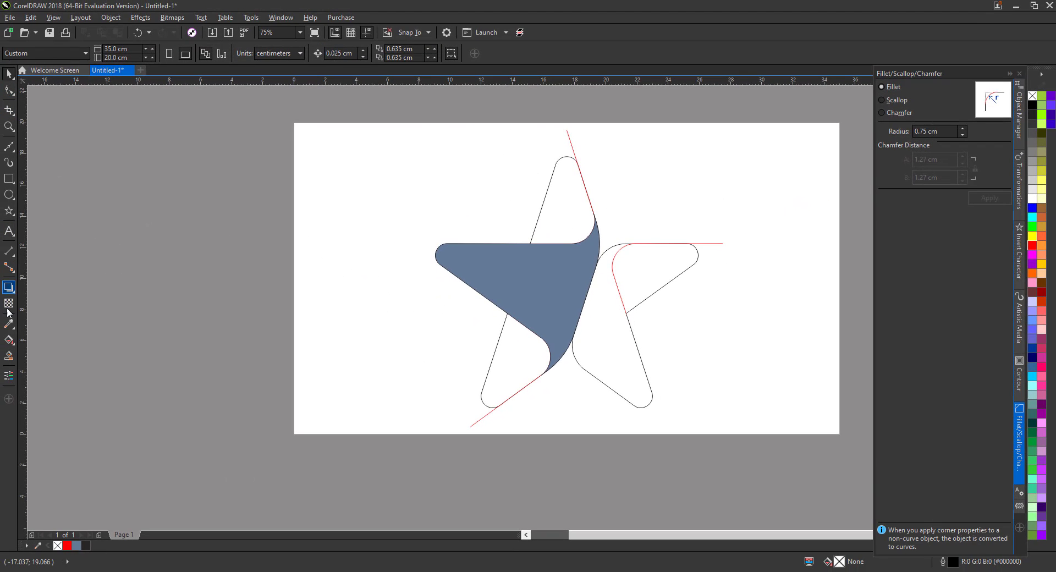
Smart-fill the right piece's lower arm with the same blue-grey colour (C40 M20 Y0 K40)
left_click(611, 341)
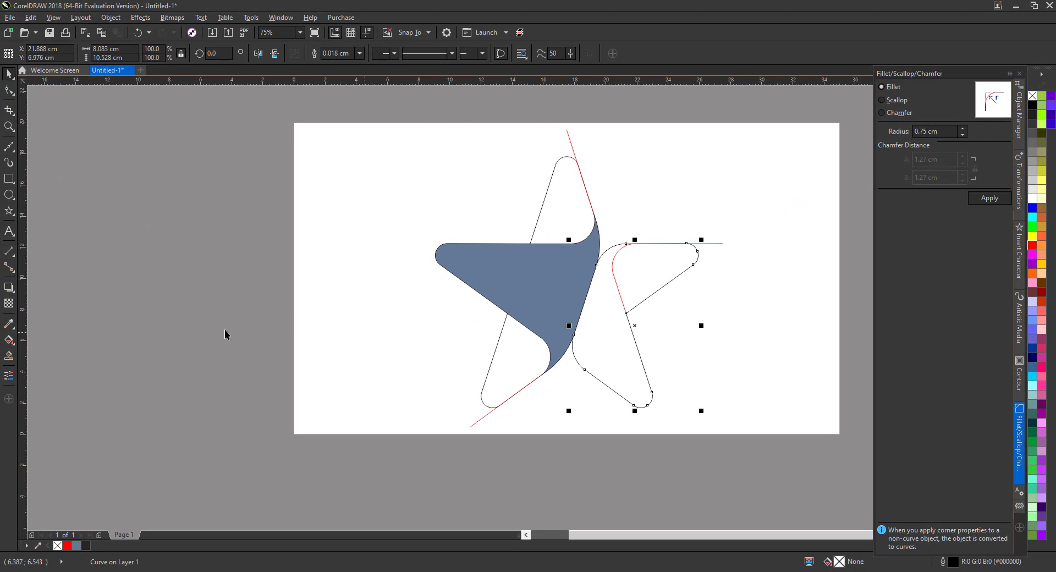
left_click(9, 356)
left_click(605, 356)
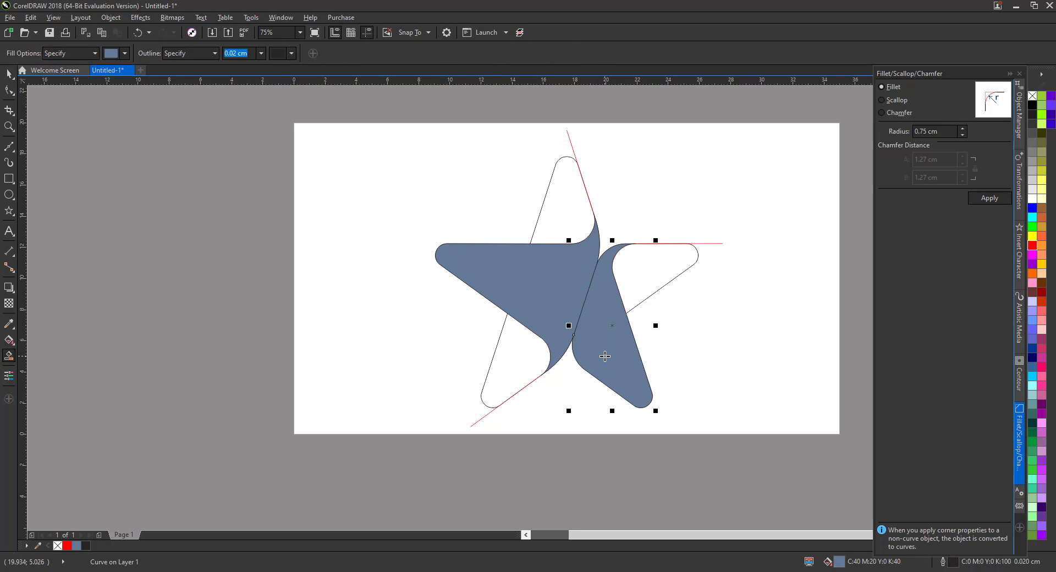
key("space")
left_click(721, 324)
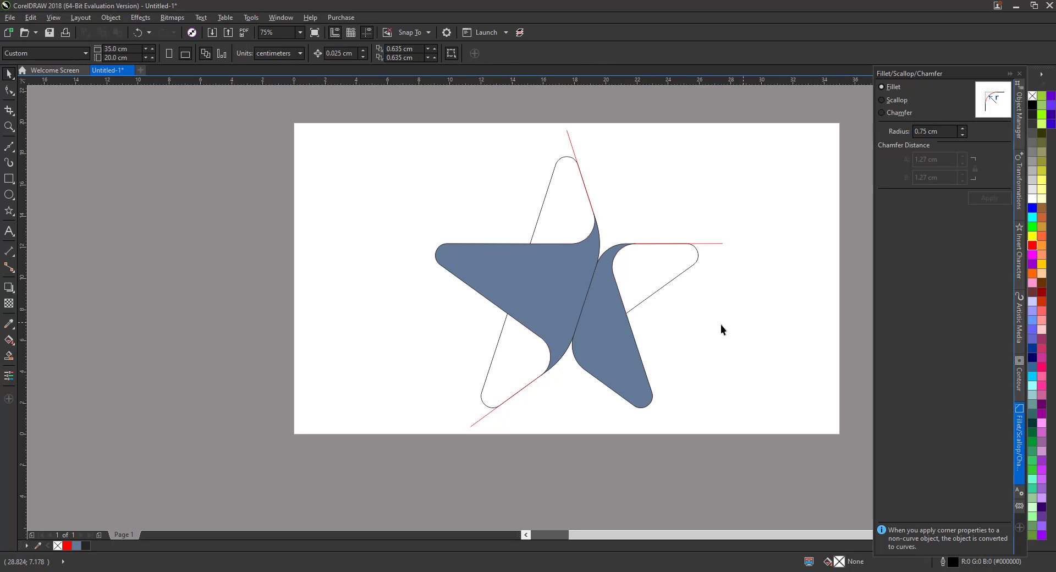
Delete the three red guide curves from the star
left_click(481, 419)
key("Delete")
left_click(710, 243)
key("Delete")
left_click(571, 140)
key("Delete")
Trim the right piece's outline with the blue-grey shape covering its lower arm
left_click(629, 381)
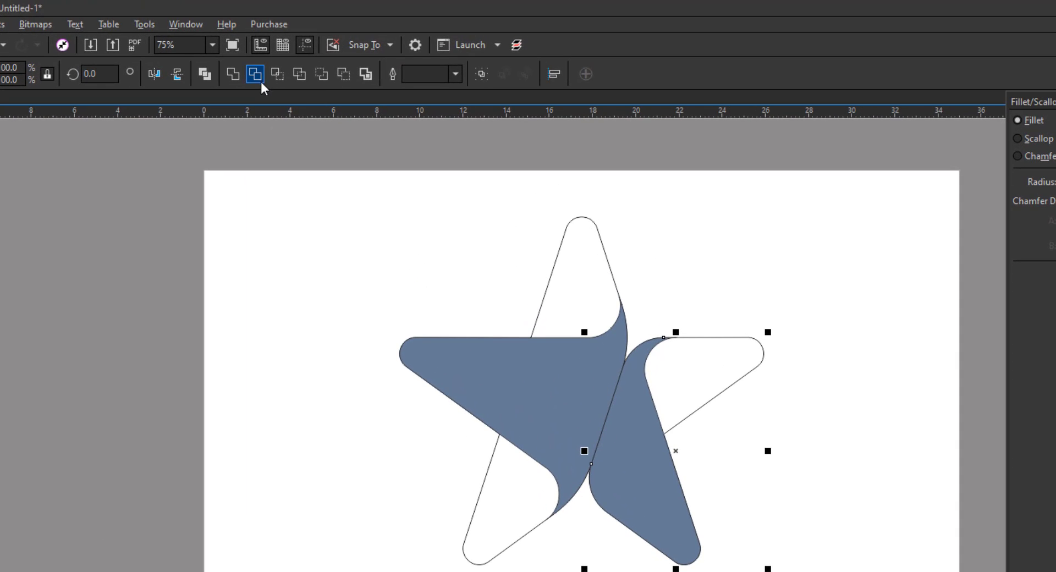
left_click(256, 74)
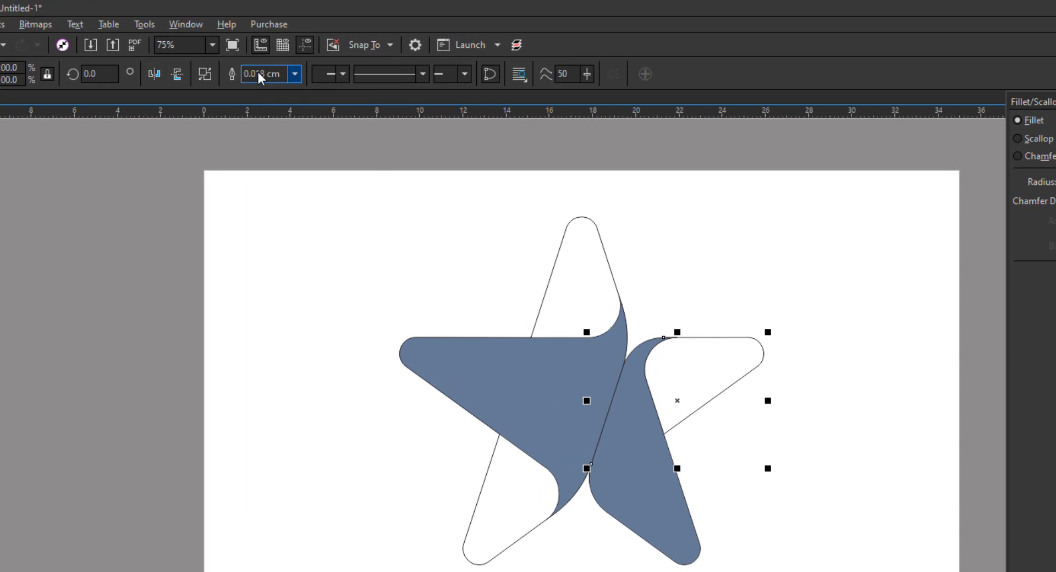
left_click(867, 367)
Trim the left piece's outline with its blue-grey shape and break the remaining curve apart into separate arms
left_click(430, 342)
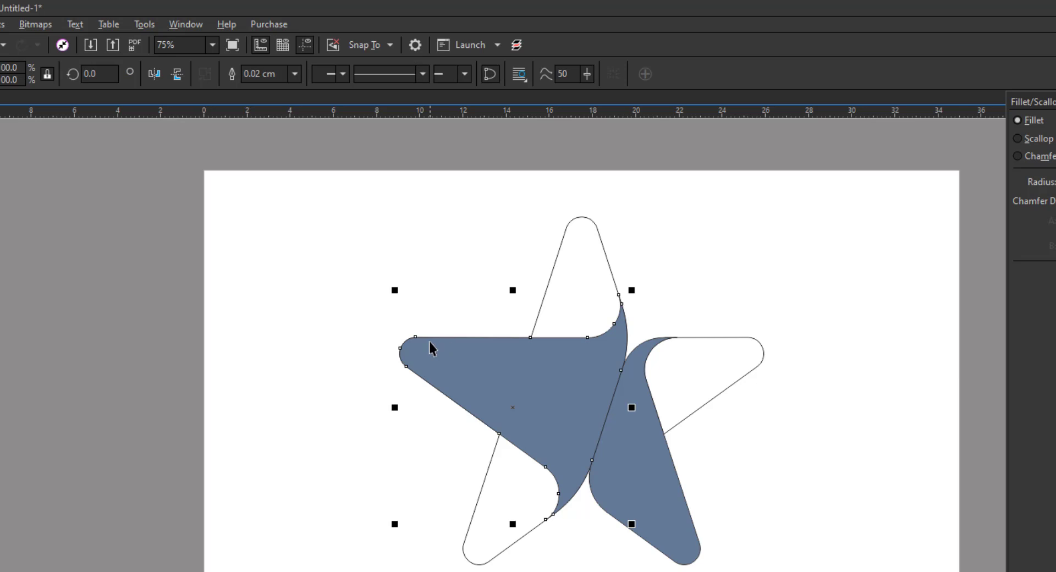
left_click(566, 243, "shift")
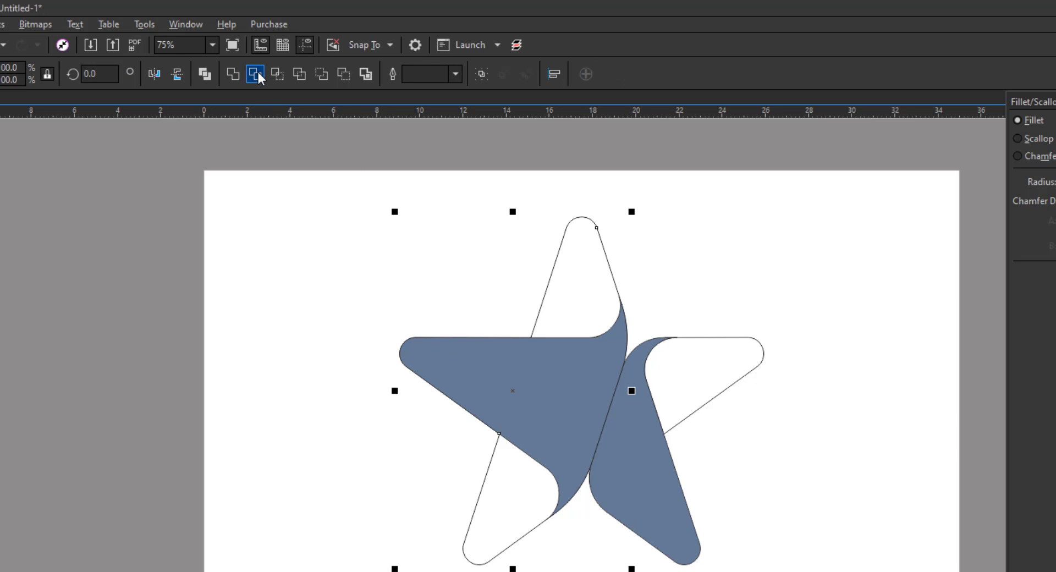
left_click(256, 74)
left_click(432, 334)
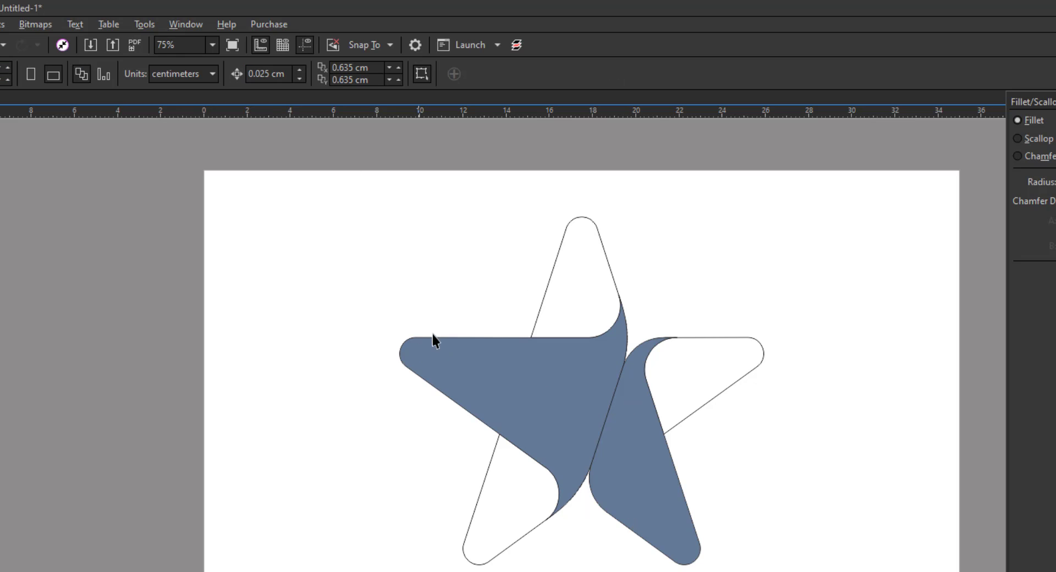
left_click(562, 279)
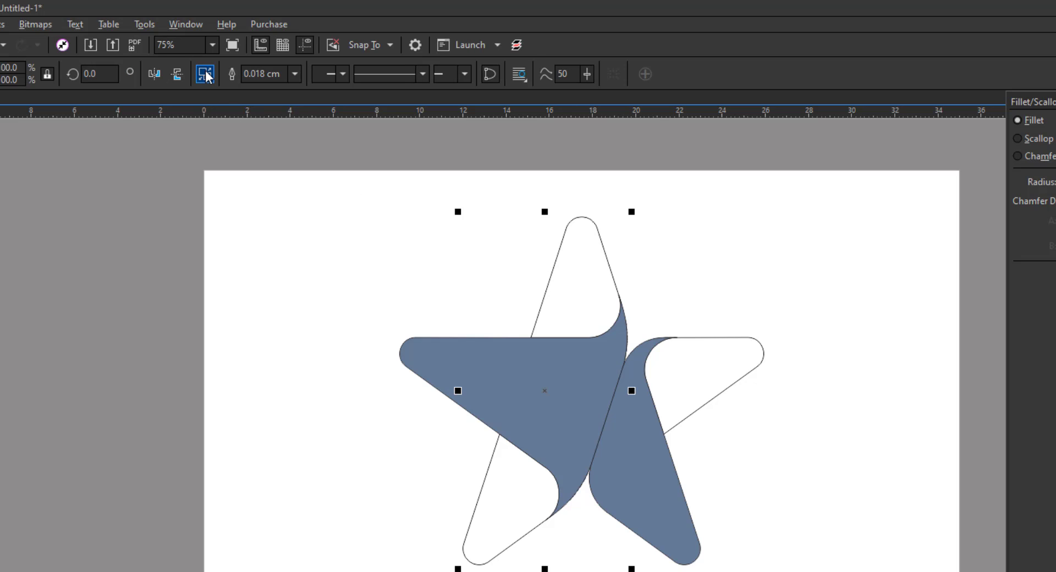
left_click(277, 343)
Check that the top and lower-left arms are separate by moving each one away and undoing the move
left_click_drag(575, 301, 526, 241)
key("ctrl+z")
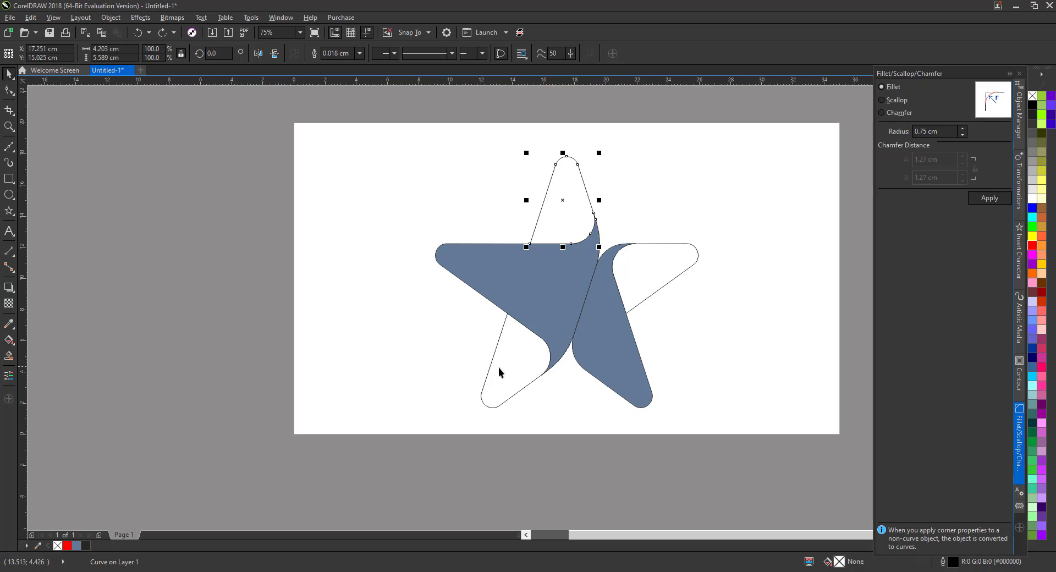
left_click_drag(496, 378, 444, 394)
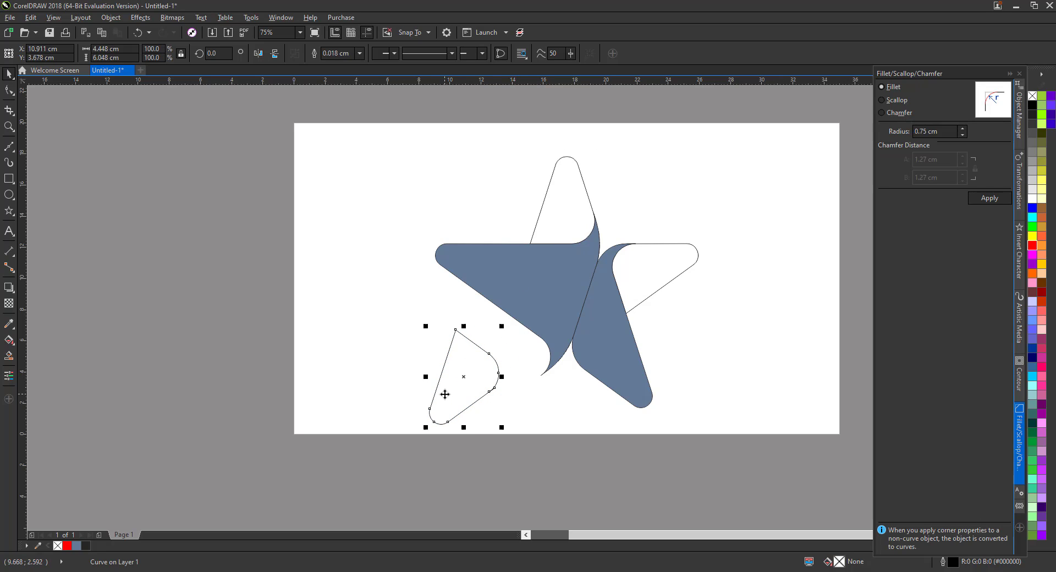
key("ctrl+z")
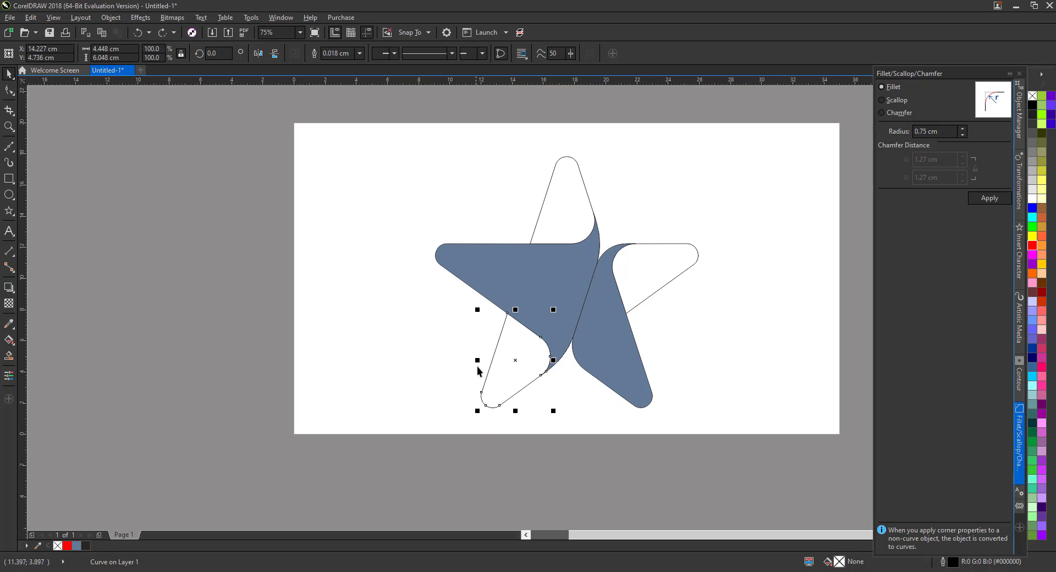
left_click(693, 299)
Move both parts of the right piece about 0.65 cm to the right, opening a gap between the star's halves
left_click_drag(715, 224, 609, 373)
scroll(629, 270, "up", 2)
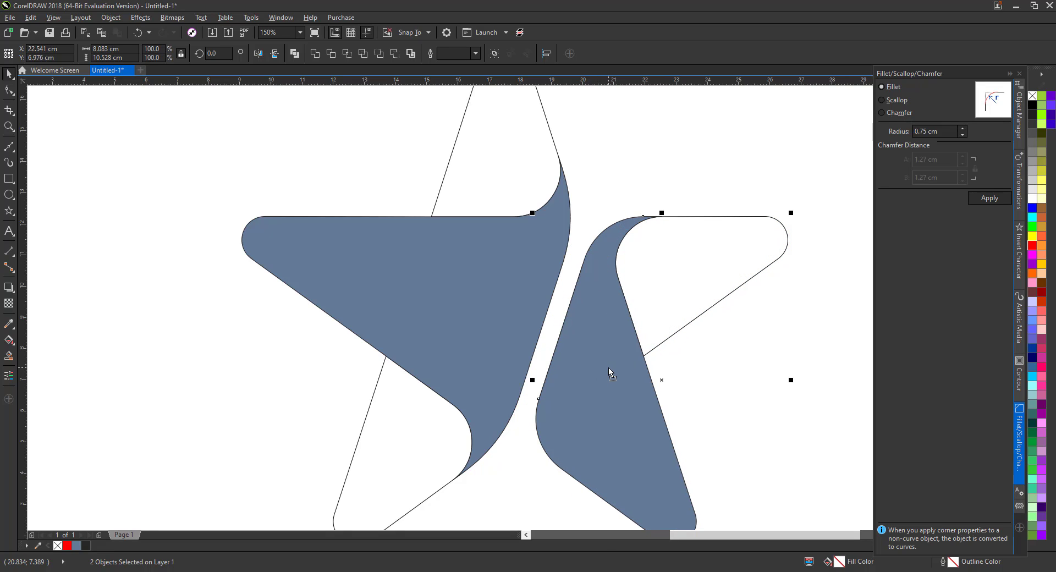
scroll(322, 348, "down", 2)
left_click(519, 357)
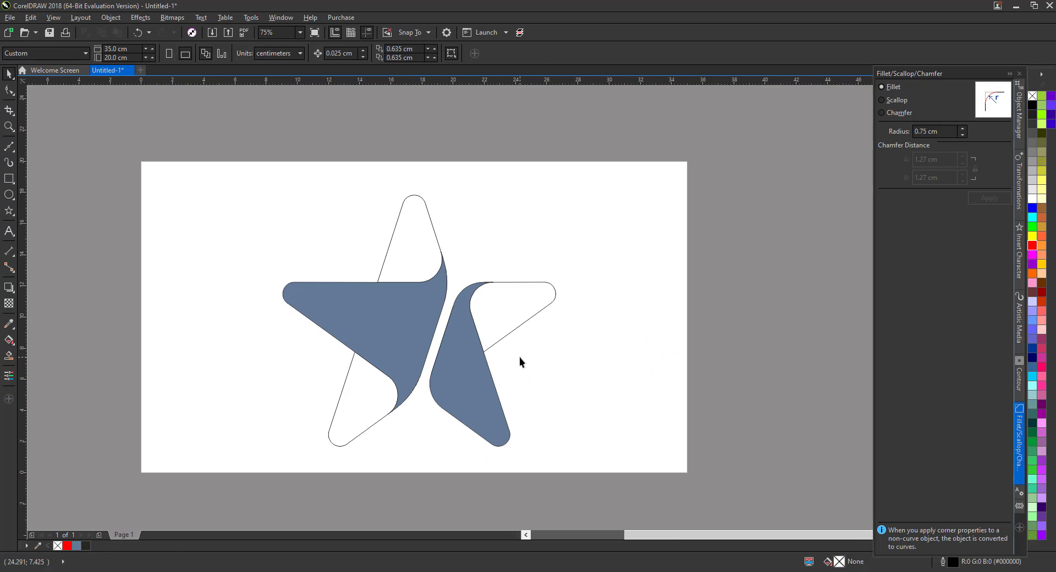
Select all the star's parts and rotate them together by 10 degrees
scroll(408, 308, "up", 2)
scroll(487, 314, "down", 2)
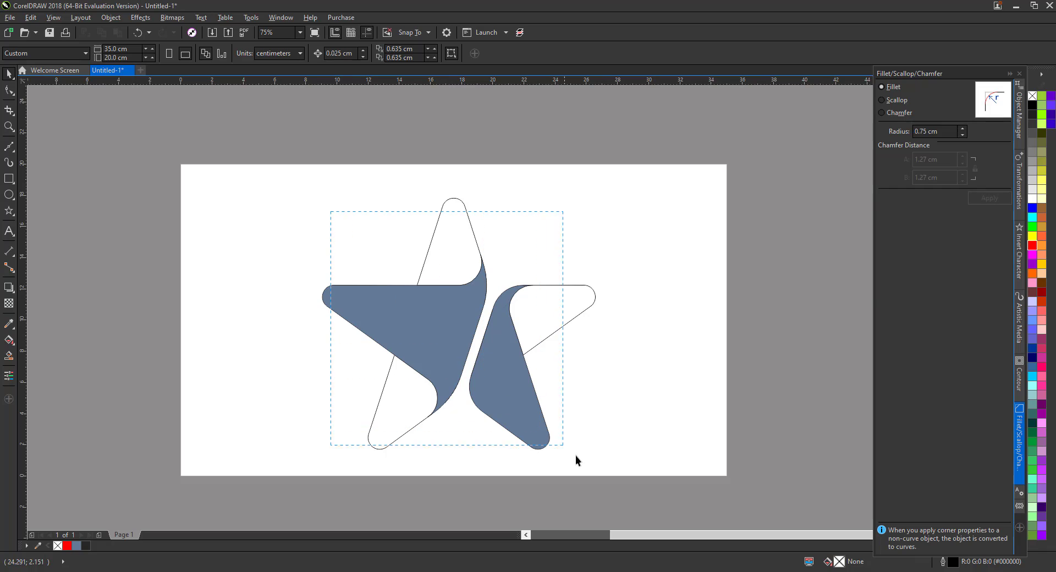
left_click_drag(575, 455, 592, 469)
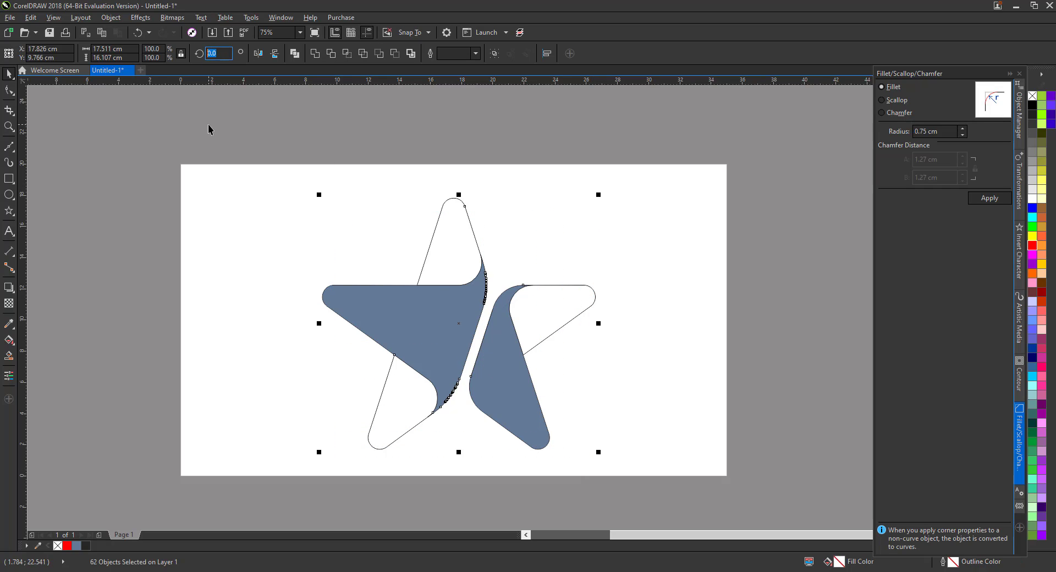
type("10")
key("Return")
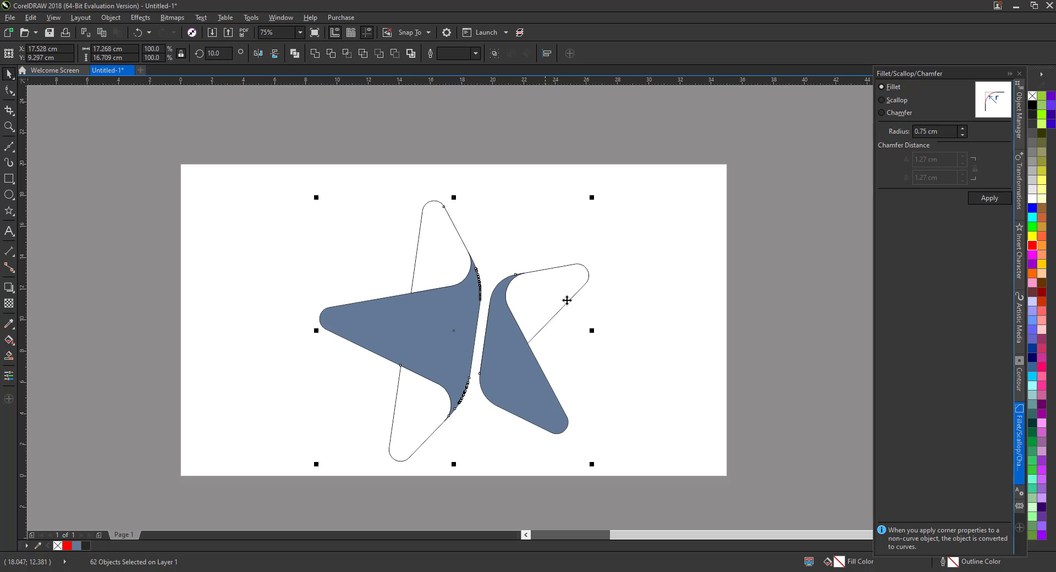
left_click(616, 316)
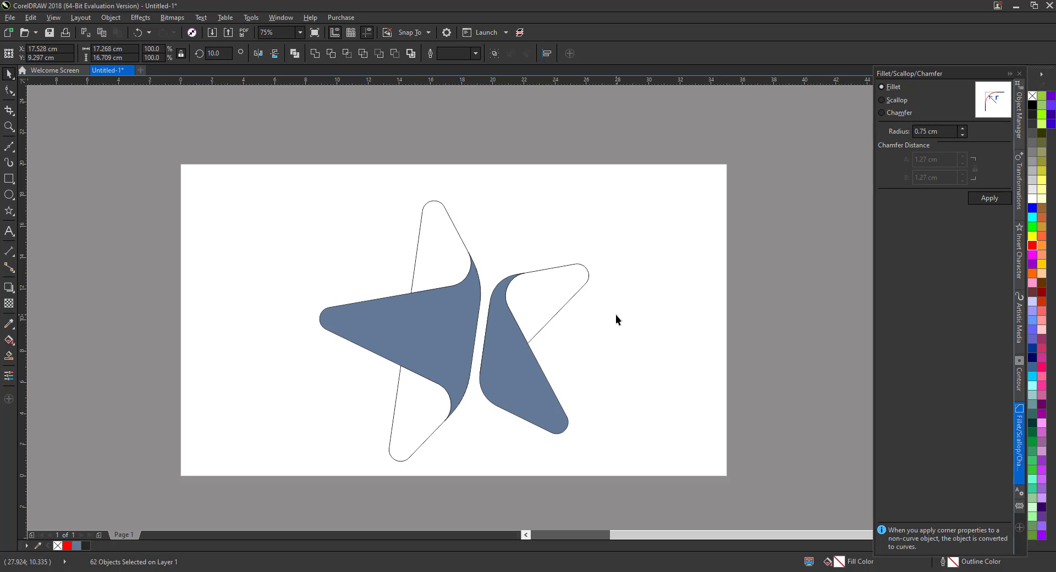
Apply a linear fountain fill to the right arm from its tip to the inner curve and colour the tip end orchid purple
left_click(549, 300)
left_click(9, 340)
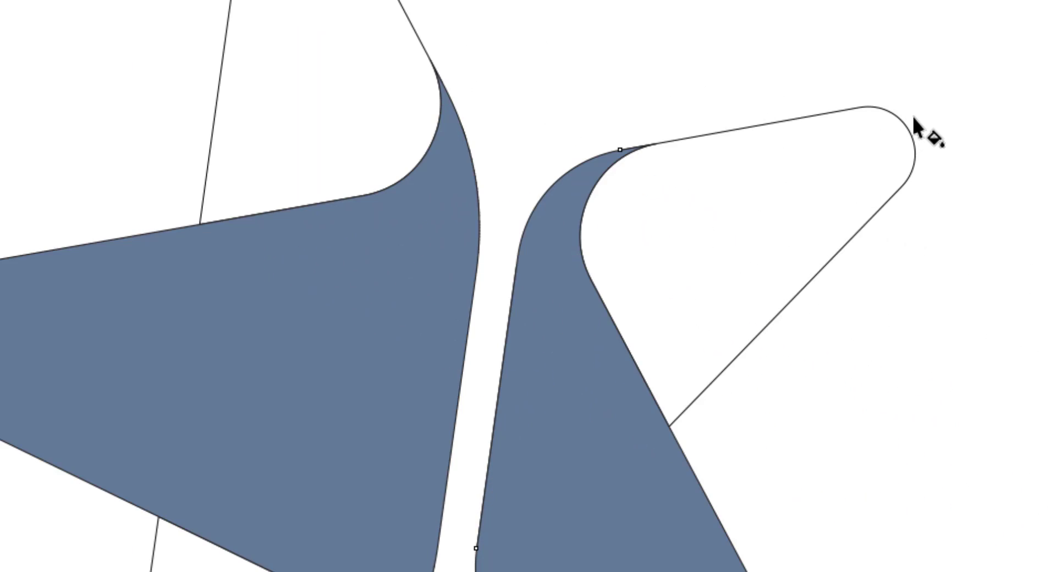
left_click_drag(913, 117, 606, 358)
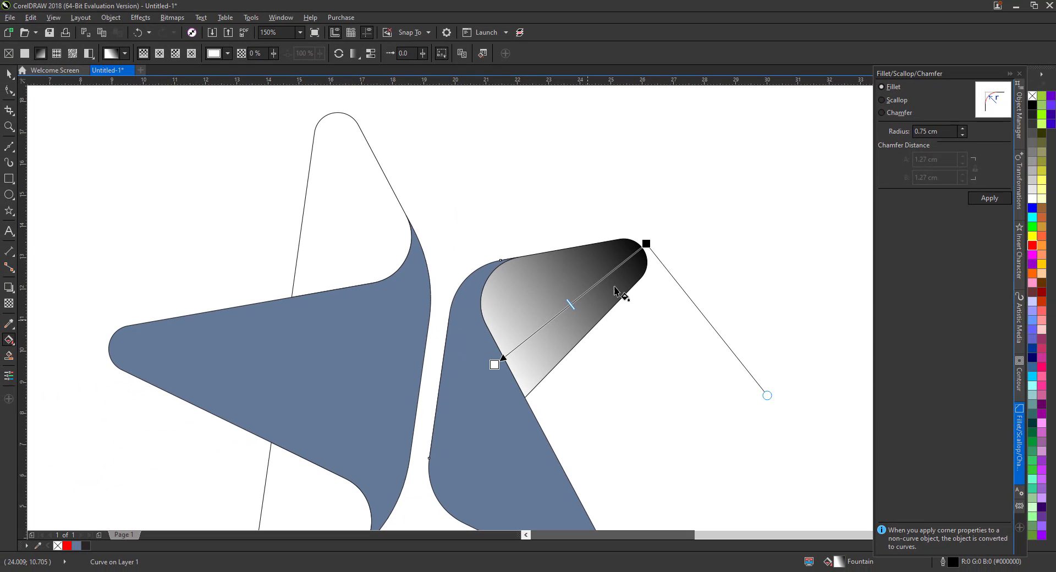
left_click(647, 243)
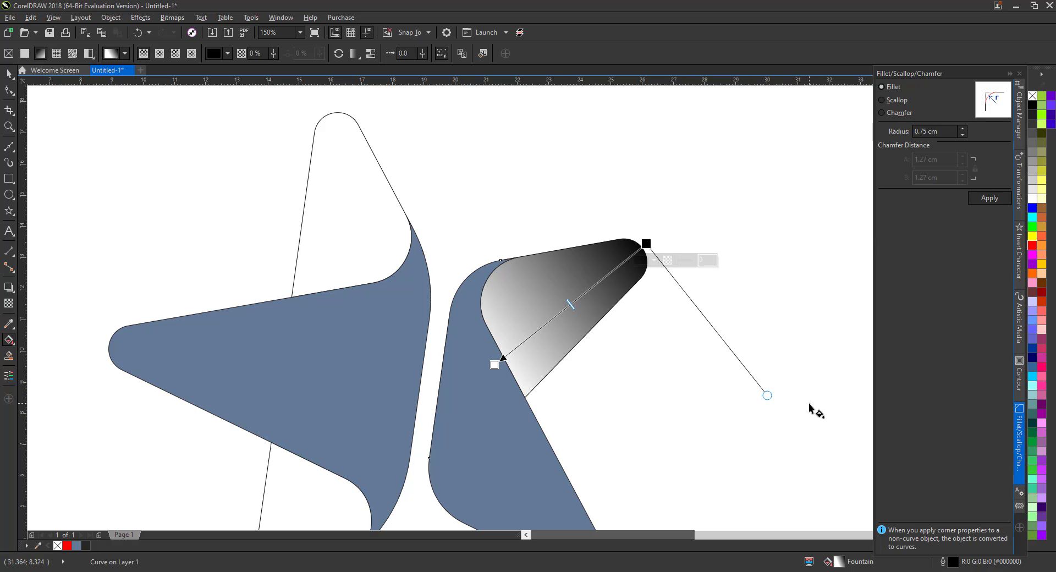
left_click(1040, 433)
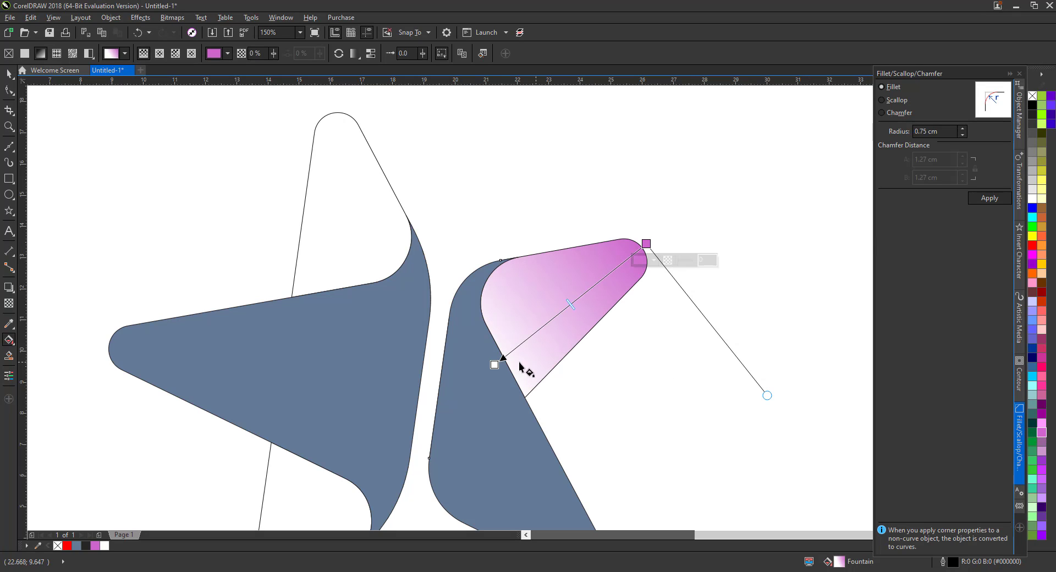
Colour the inner end of the right arm's gradient deep purple and remove the arm's outline
left_click(495, 366)
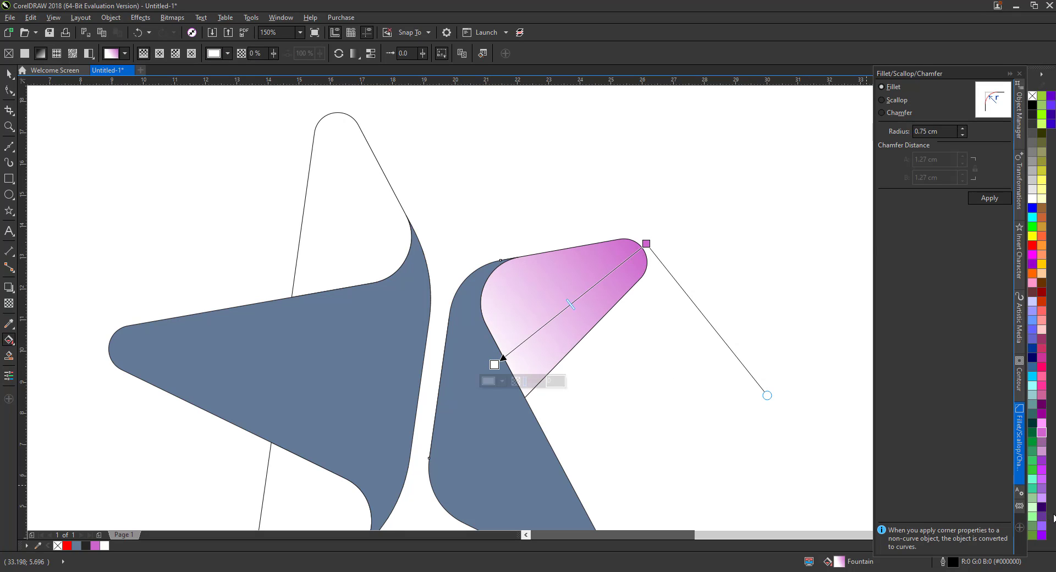
left_click(1042, 507)
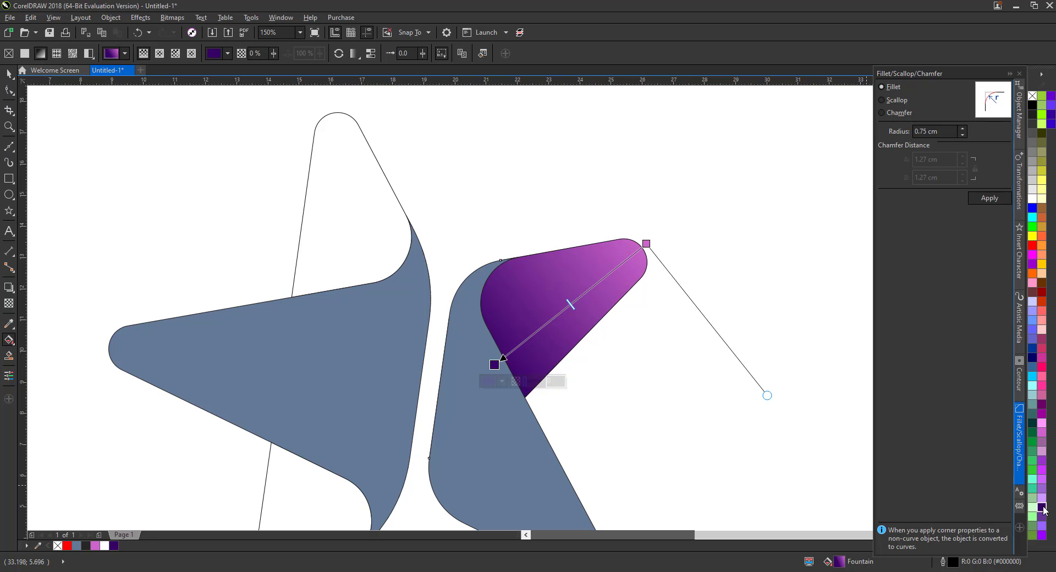
right_click(1032, 98)
key("space")
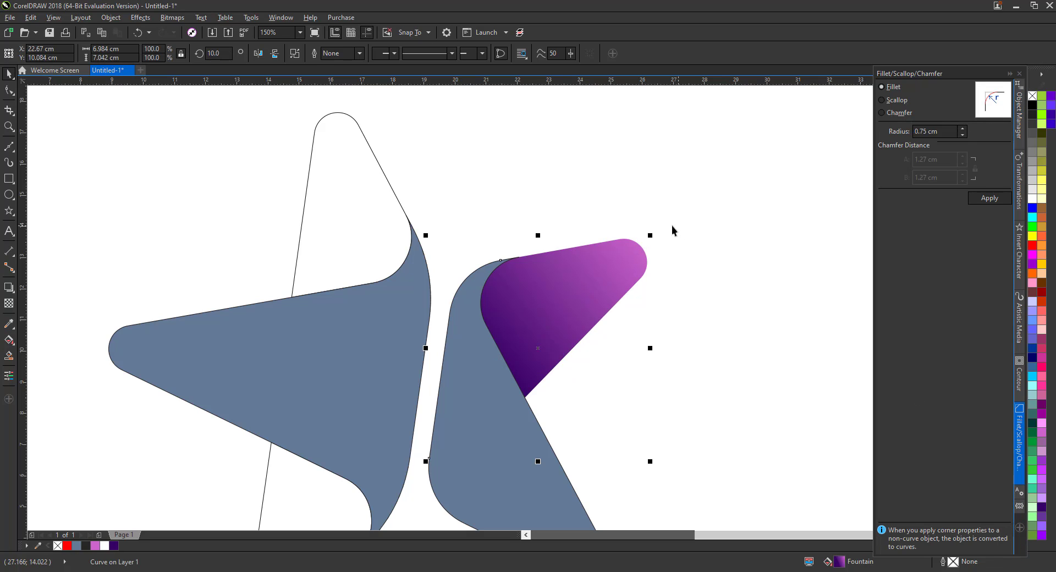
left_click(665, 192)
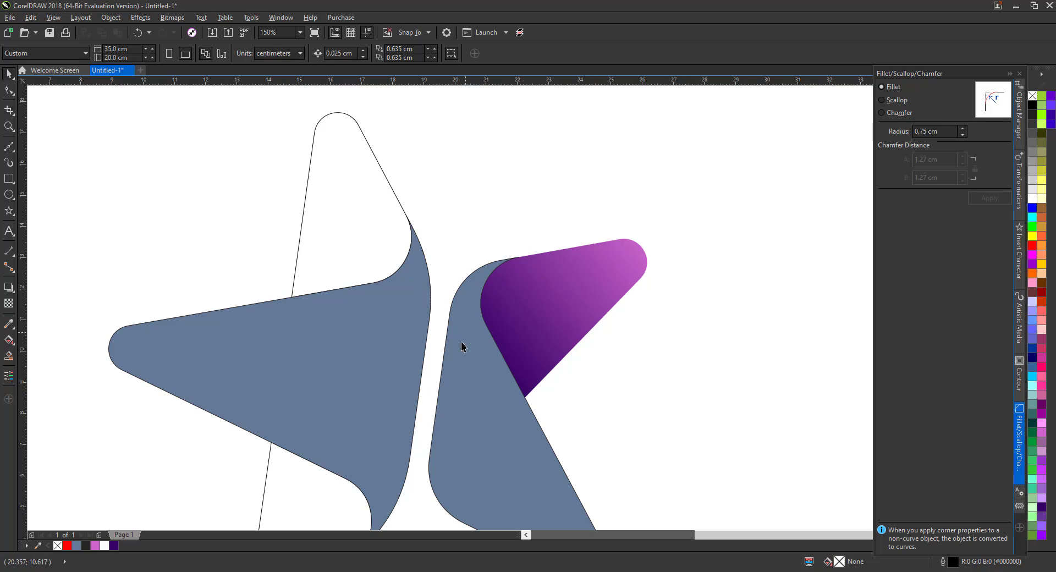
Apply a linear fountain fill to the lower-right piece from its bottom tip to its upper curve, colouring the upper end orchid purple
key("h")
left_click_drag(458, 405, 452, 324)
key("space")
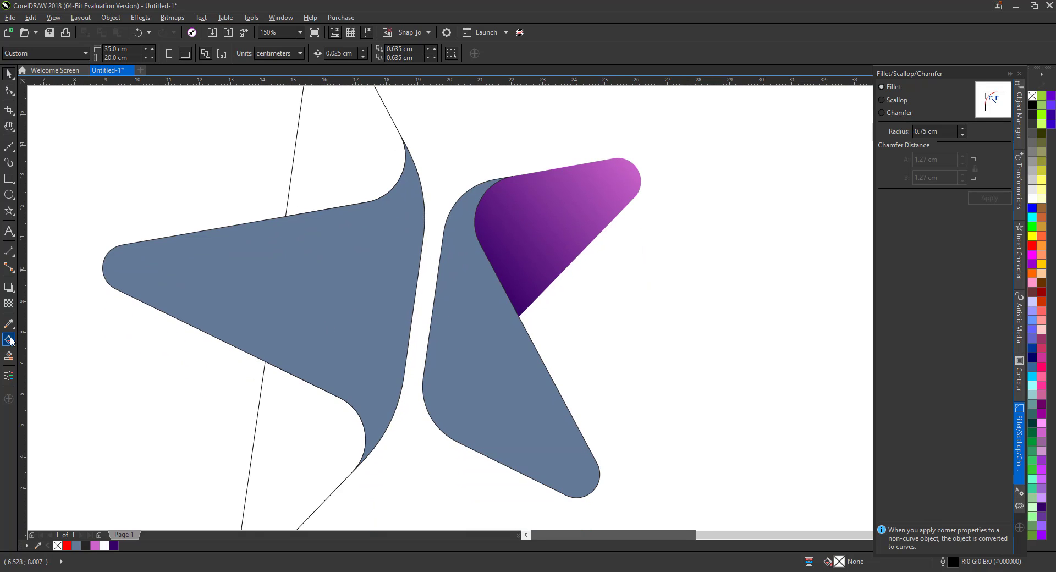
left_click(468, 387)
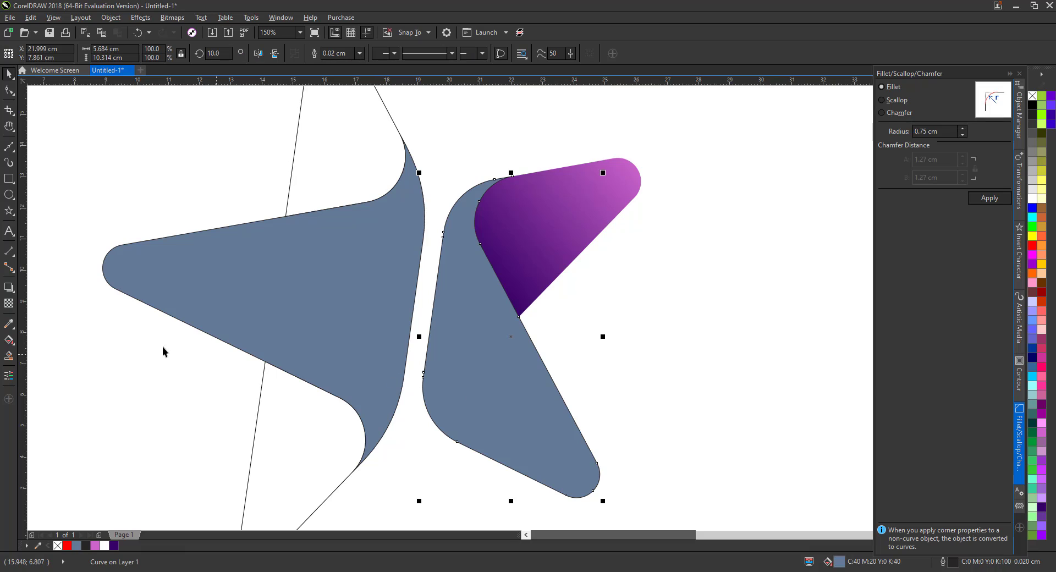
left_click(8, 340)
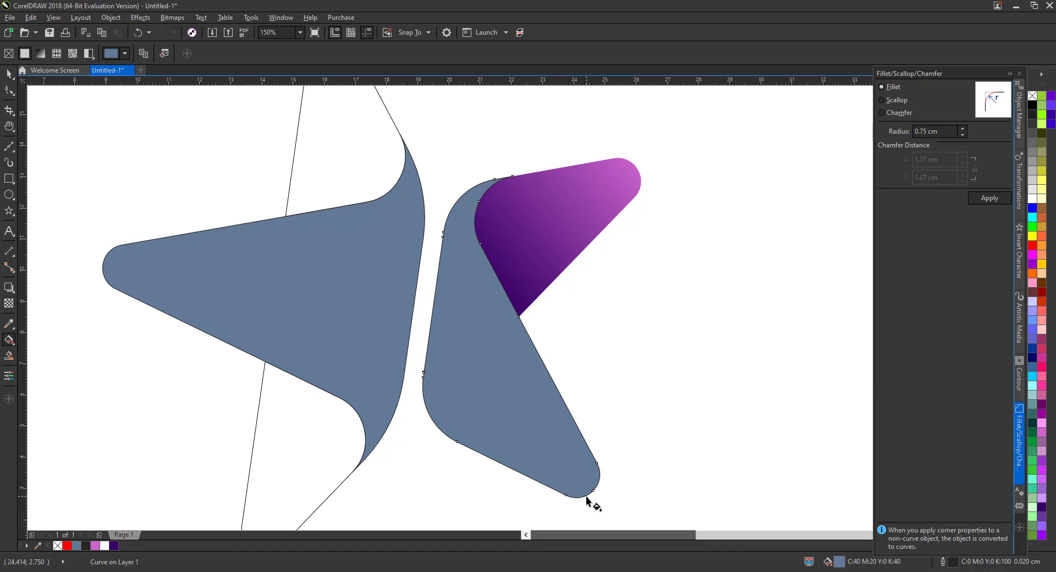
left_click_drag(587, 496, 452, 190)
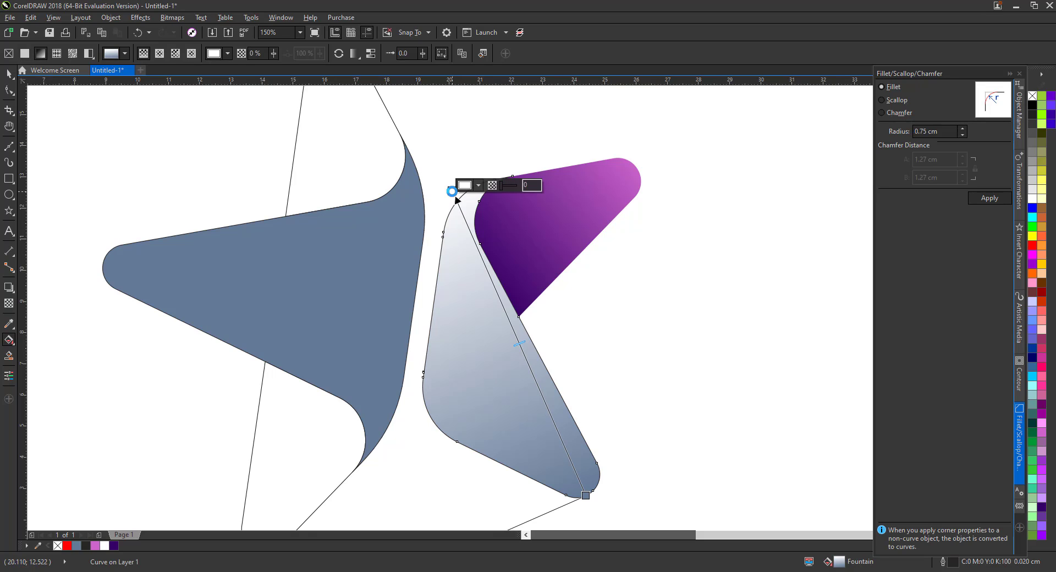
left_click(1042, 431)
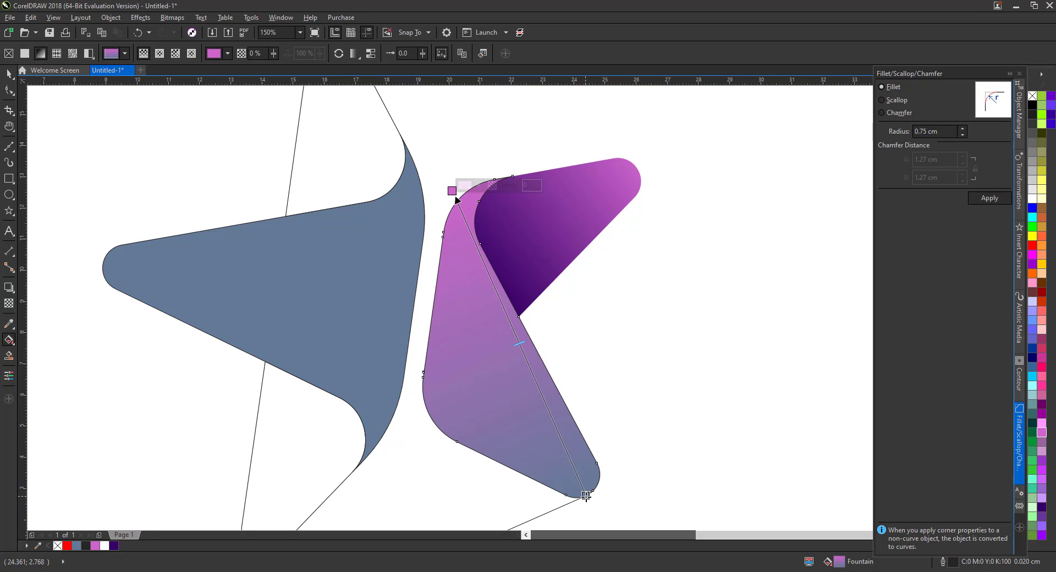
Colour the bottom-tip end of the lower-right piece's gradient deep purple, shift that end slightly past the tip and remove the piece's outline
left_click(586, 496)
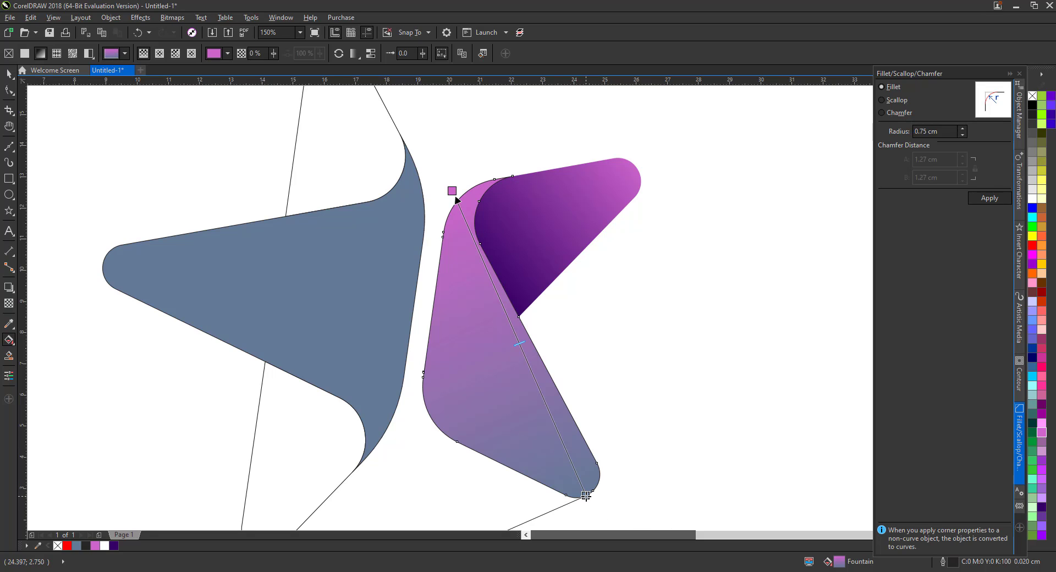
left_click(1042, 508)
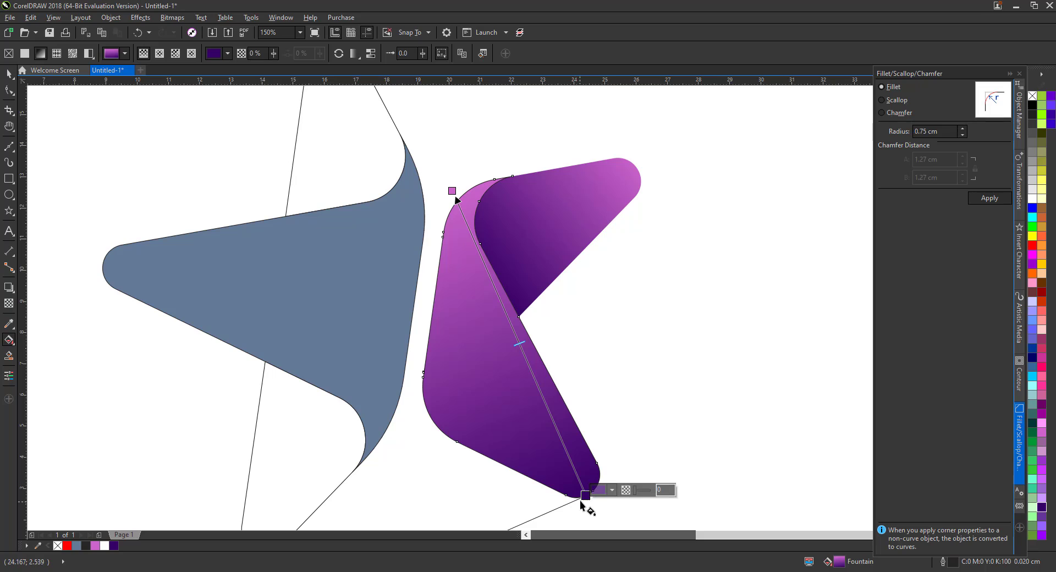
left_click_drag(581, 502, 582, 507)
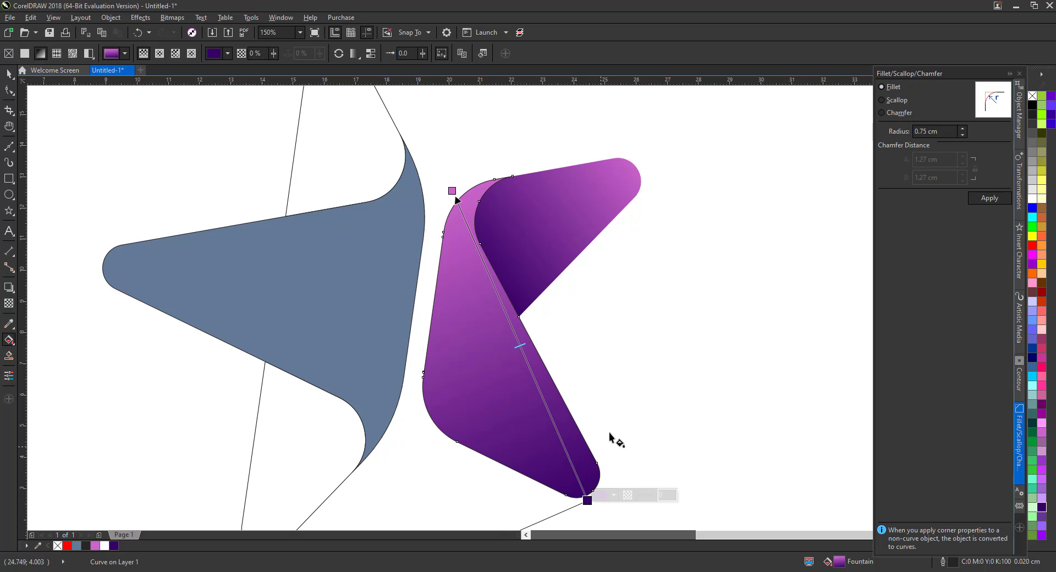
key("space")
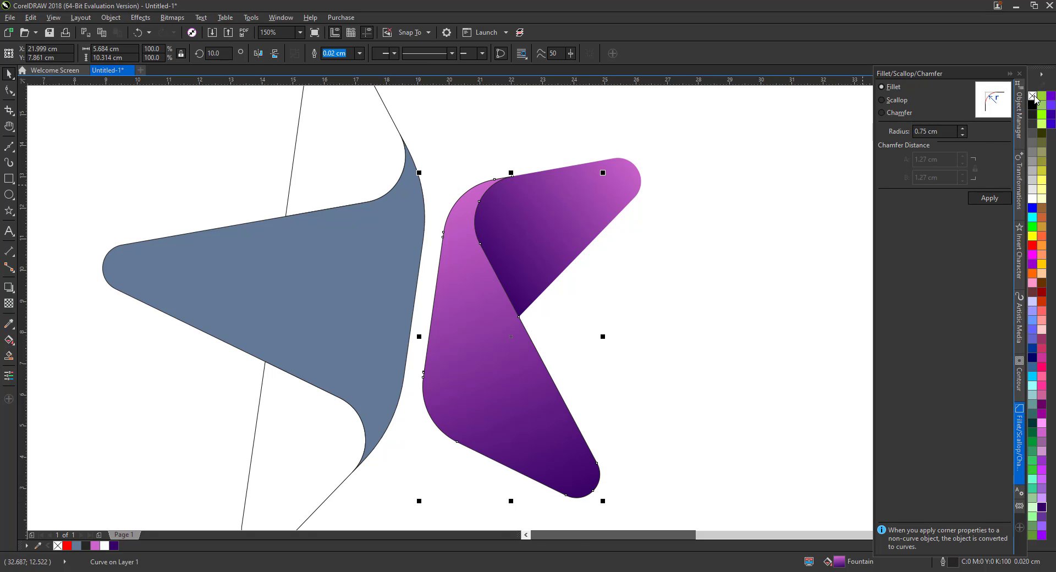
left_click(688, 330)
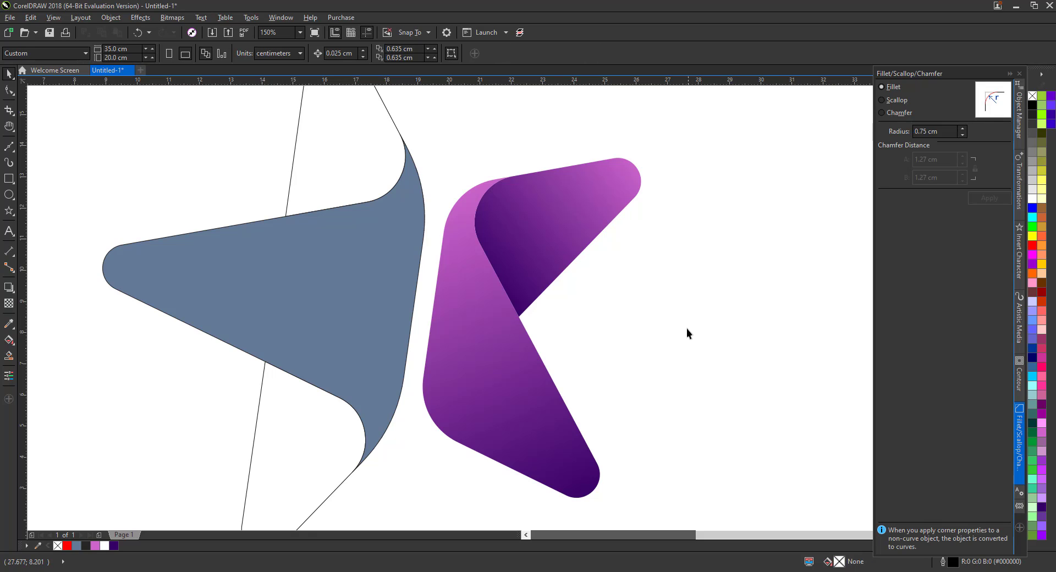
scroll(712, 352, "down", 2)
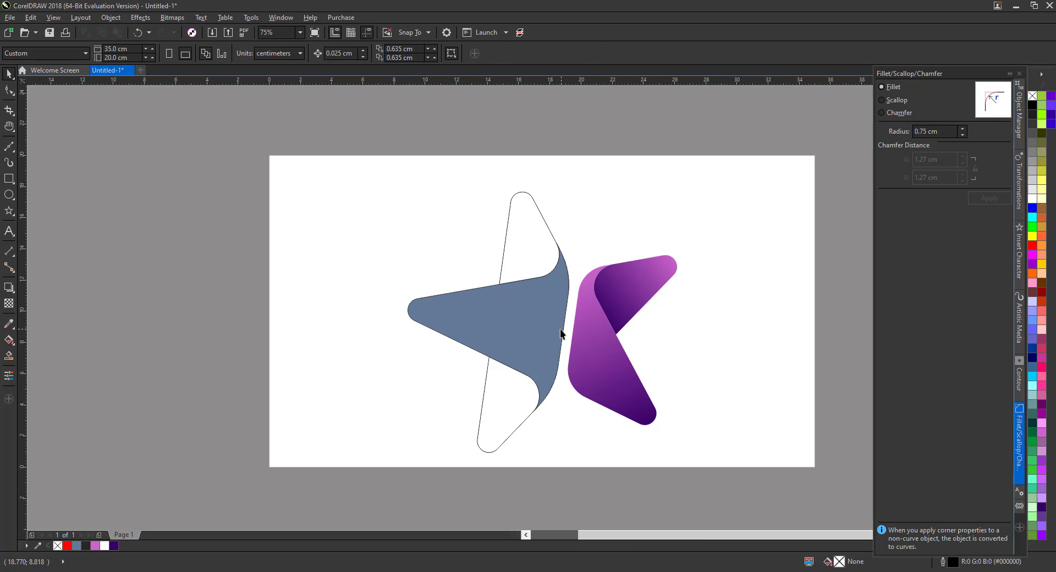
Apply a linear fountain fill to the top arm, running from deep purple at its tip to orchid purple at its base
left_click(537, 223)
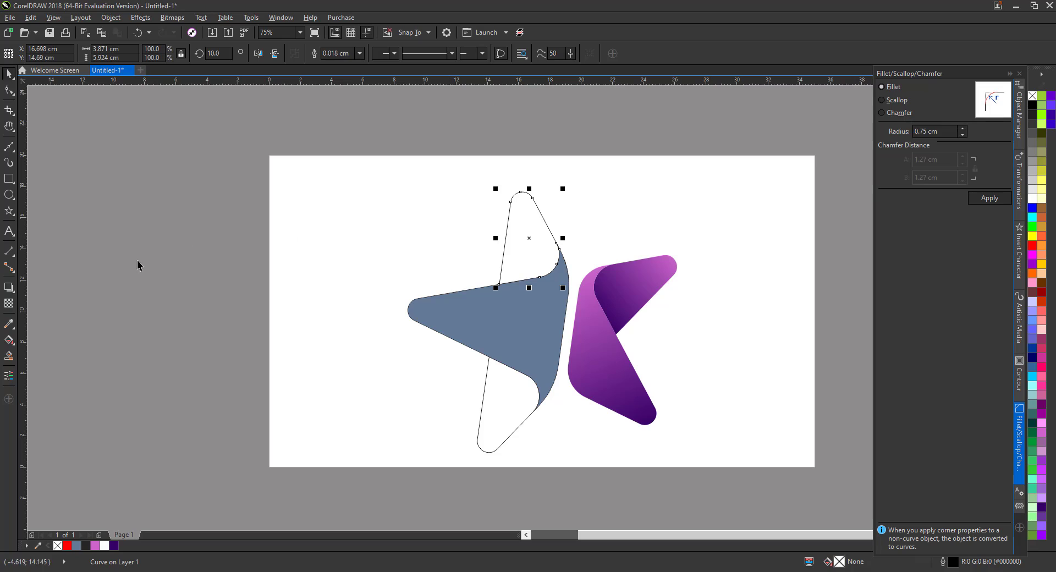
left_click(10, 341)
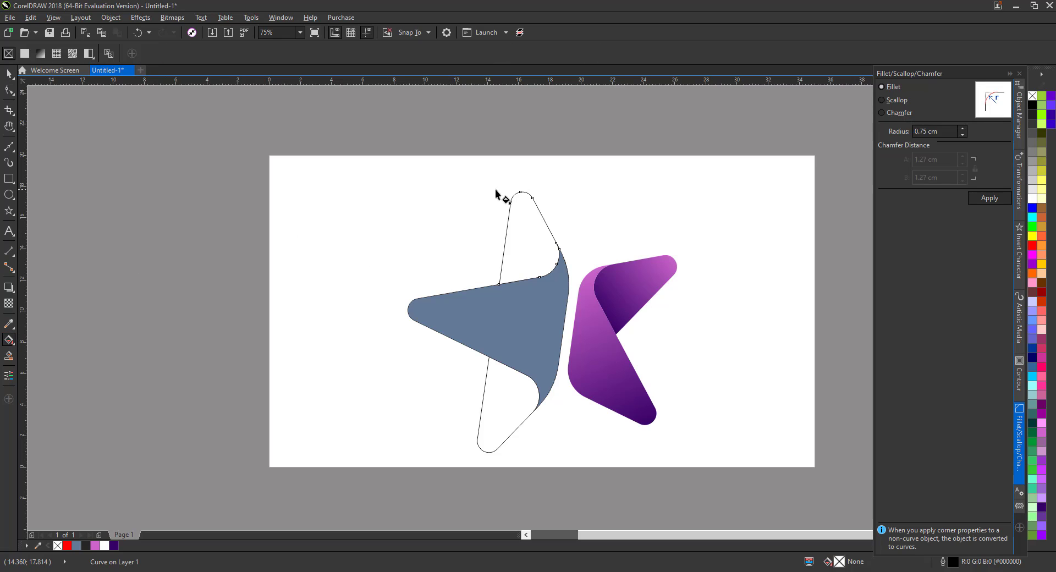
scroll(515, 193, "up", 2)
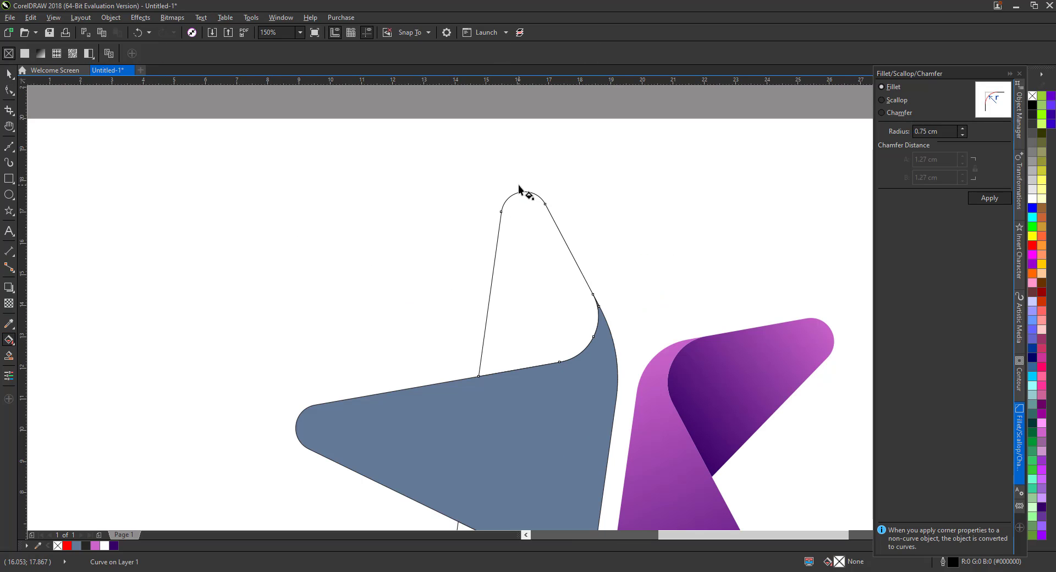
left_click_drag(520, 188, 545, 367)
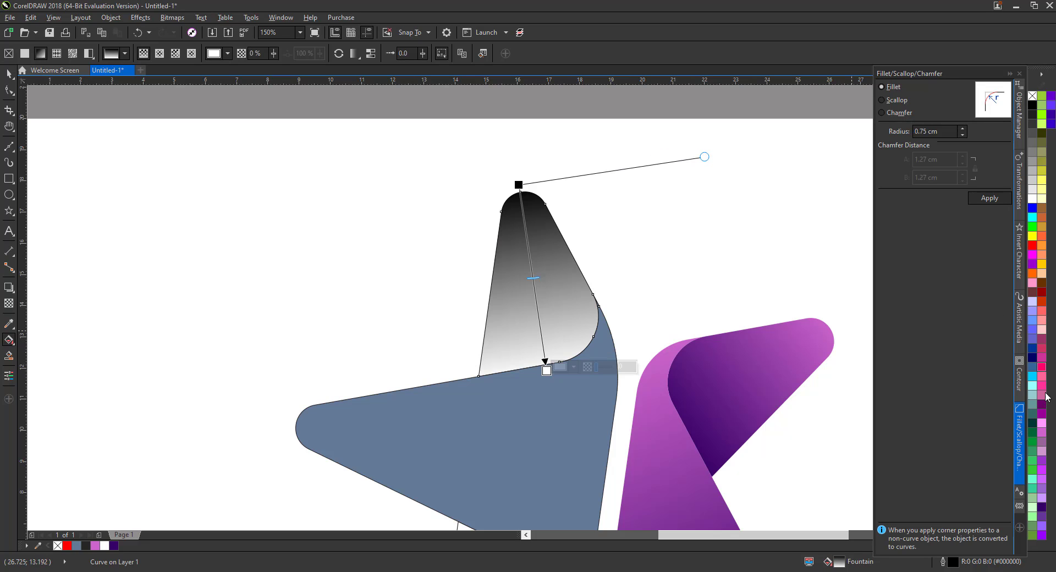
left_click(1043, 432)
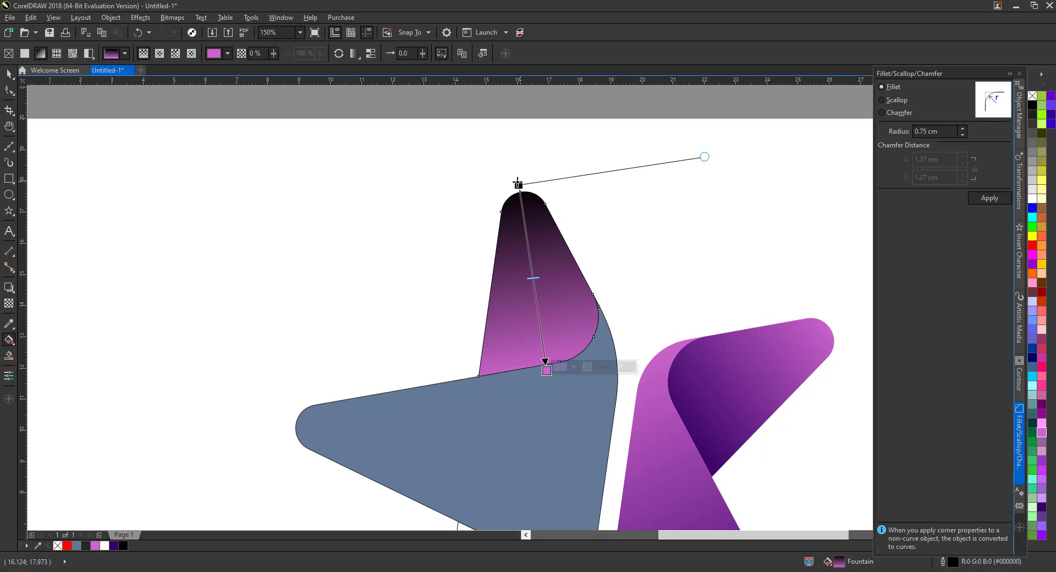
left_click(519, 185)
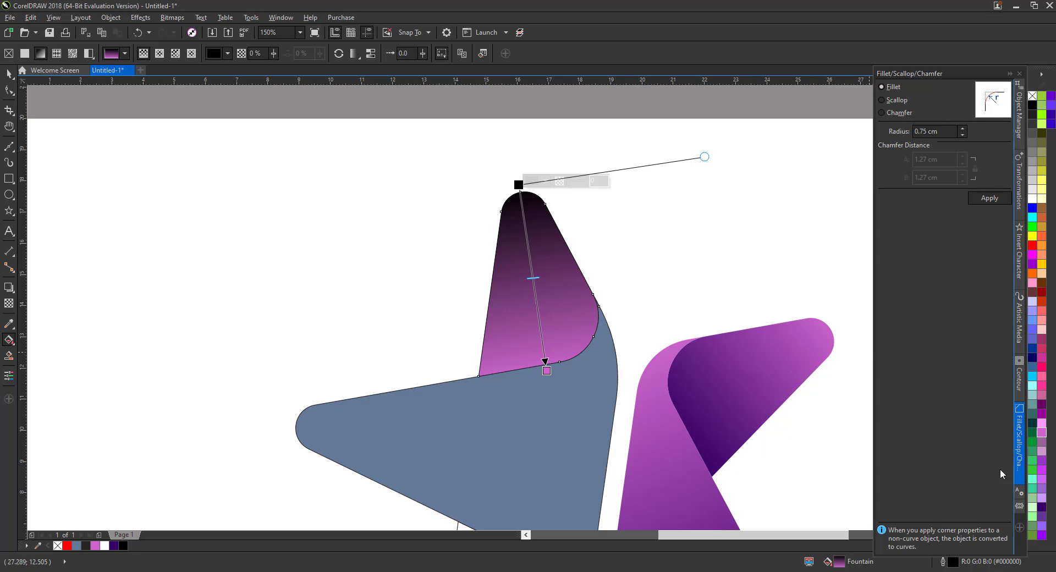
left_click(1041, 507)
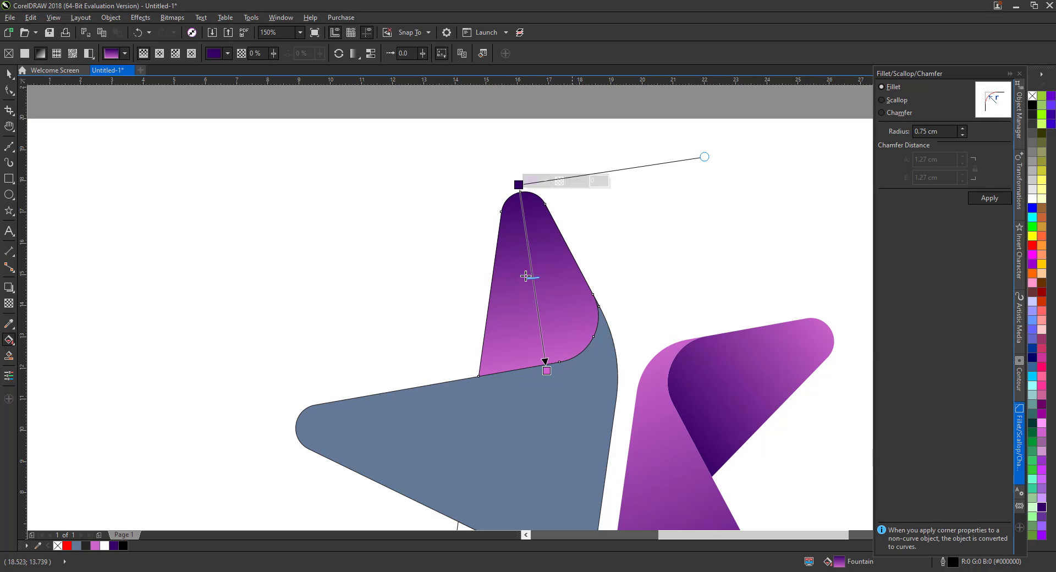
scroll(514, 173, "down", 2)
key("space")
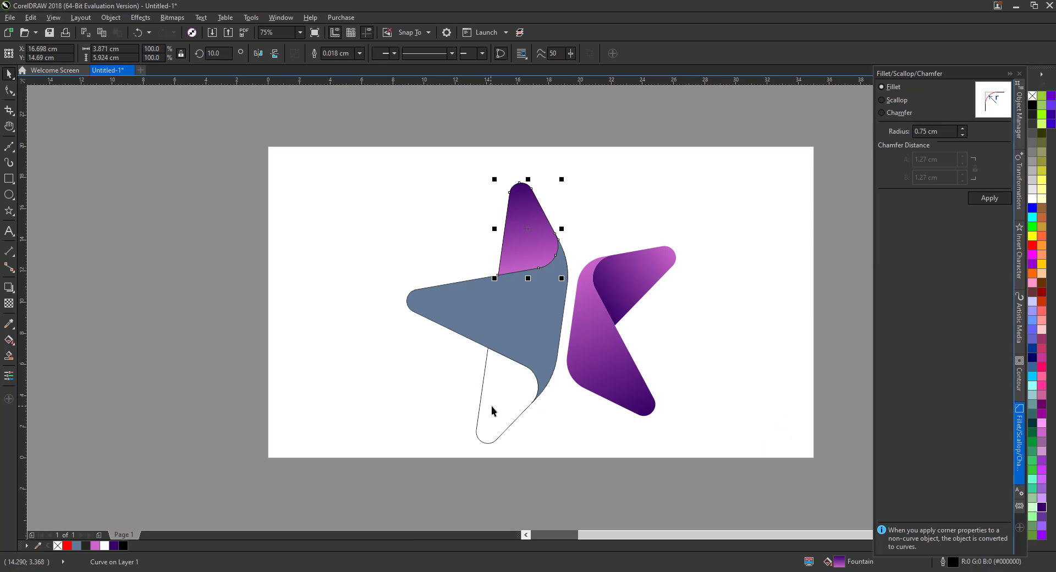
Apply a linear fountain fill to the lower-left arm, running from deep purple at its tip to orchid purple at its base
left_click(493, 408)
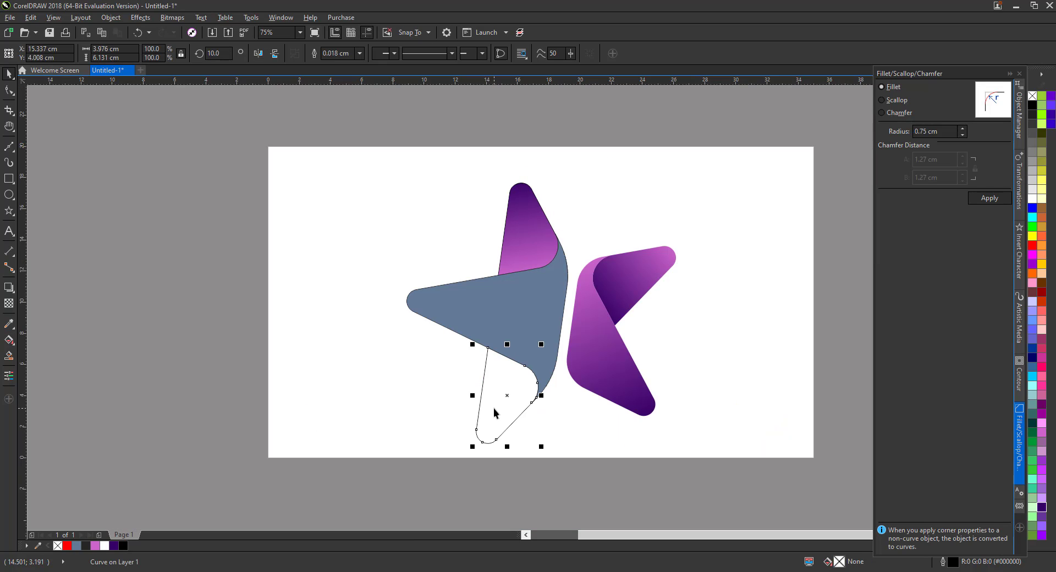
left_click(9, 339)
scroll(507, 408, "up", 2)
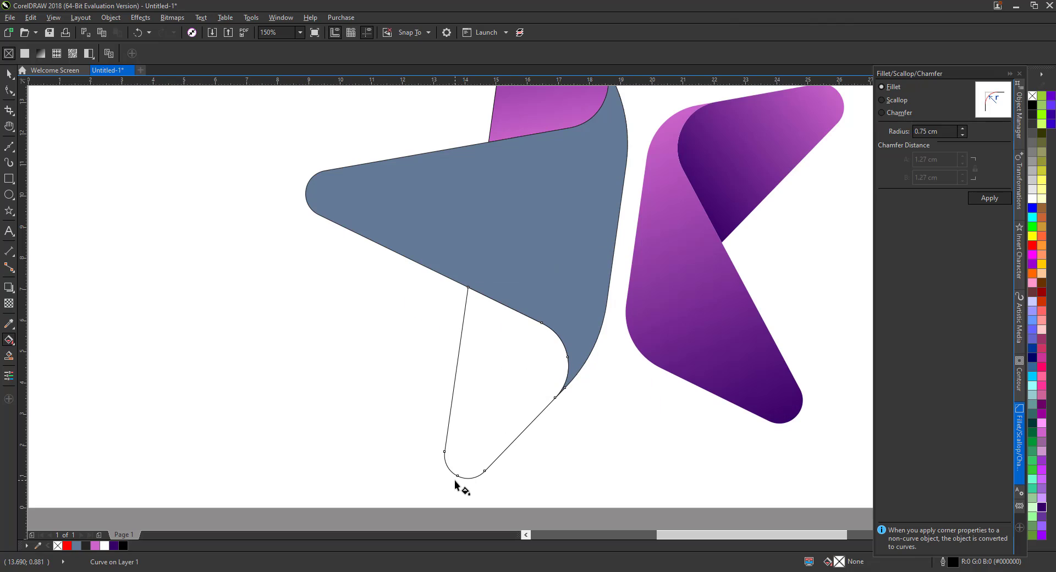
left_click_drag(457, 481, 519, 304)
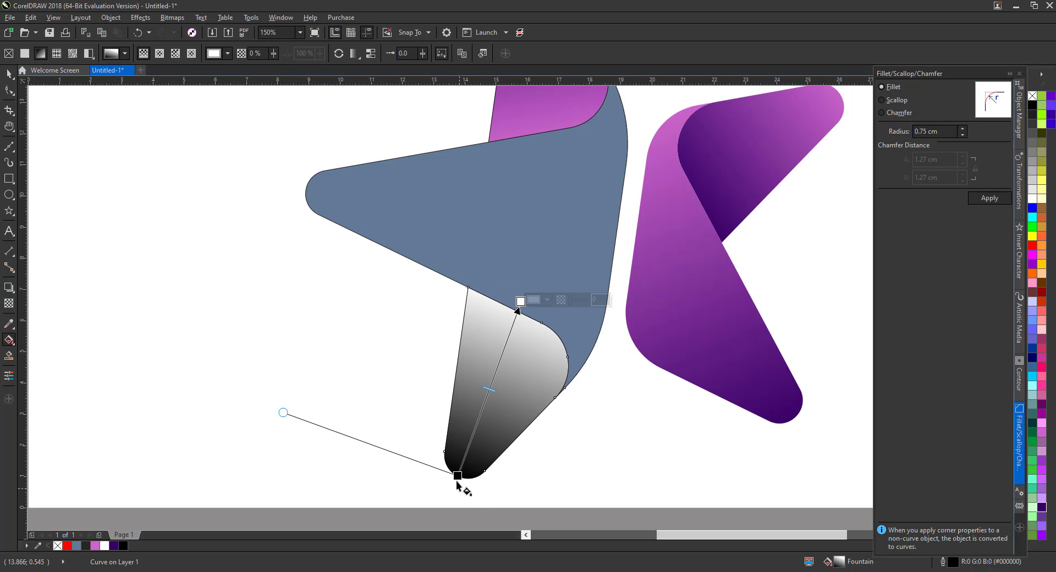
left_click(457, 476)
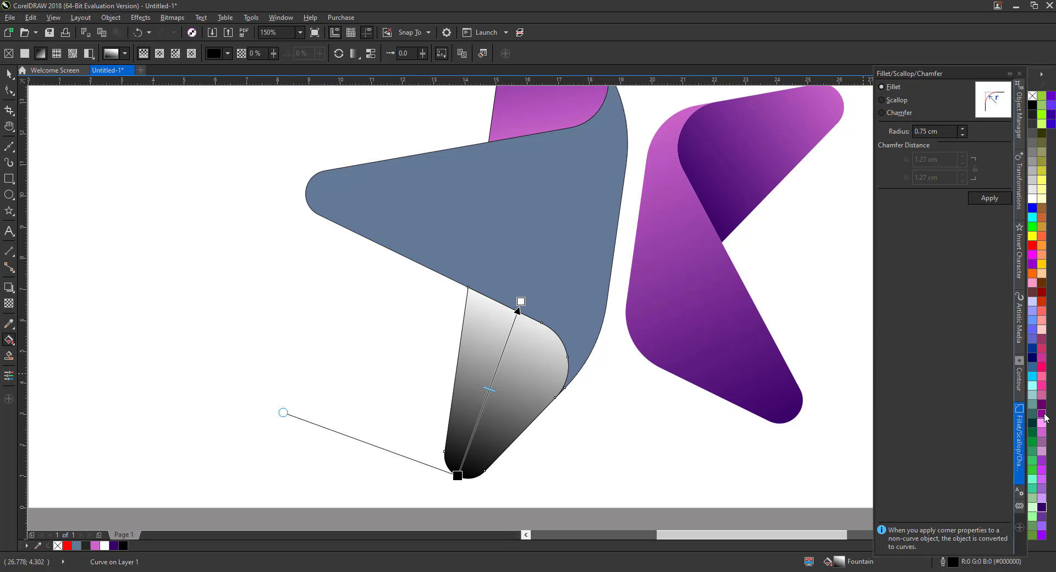
left_click(1043, 509)
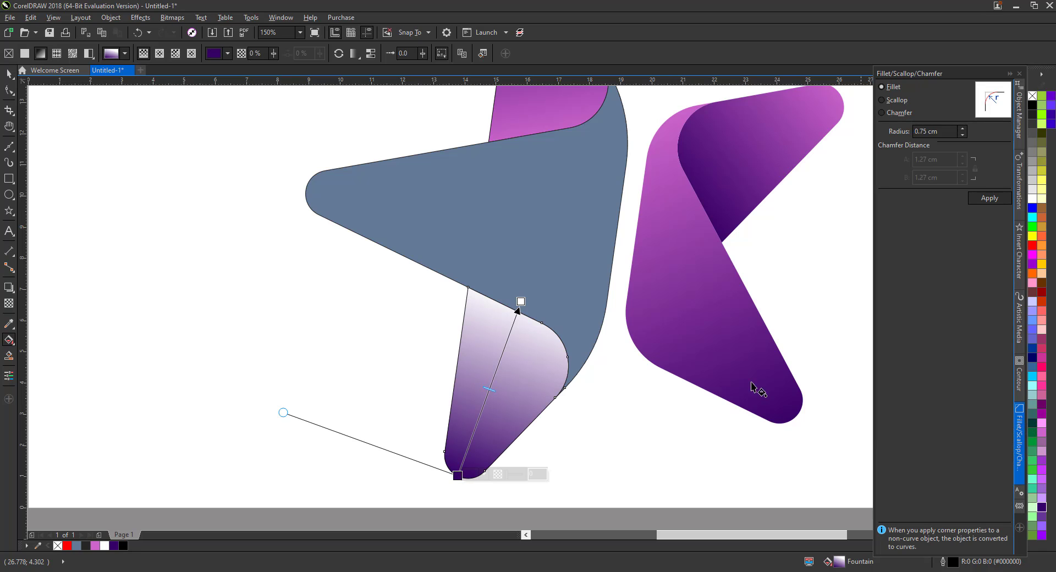
left_click(520, 301)
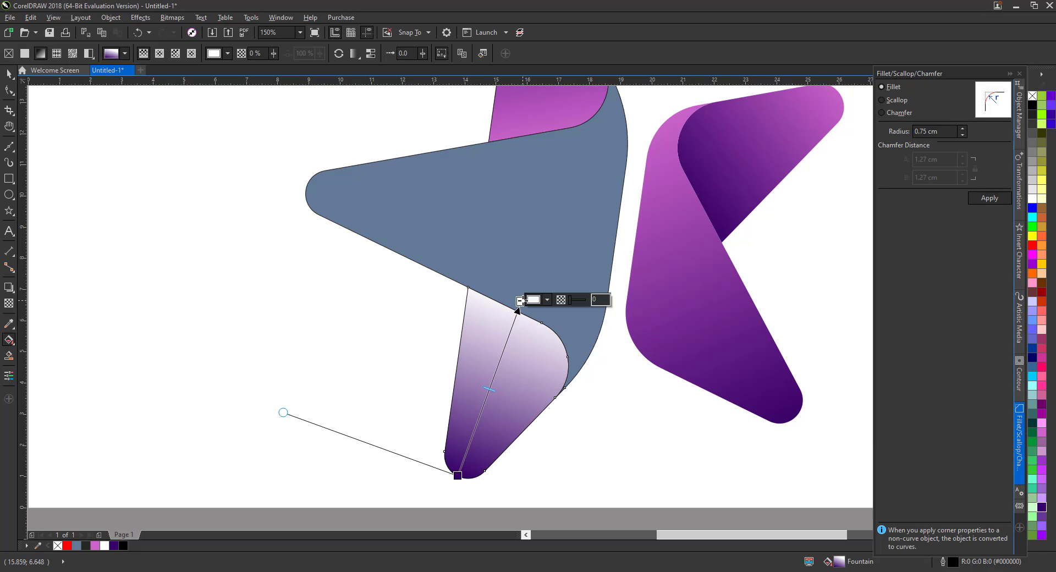
left_click(1041, 432)
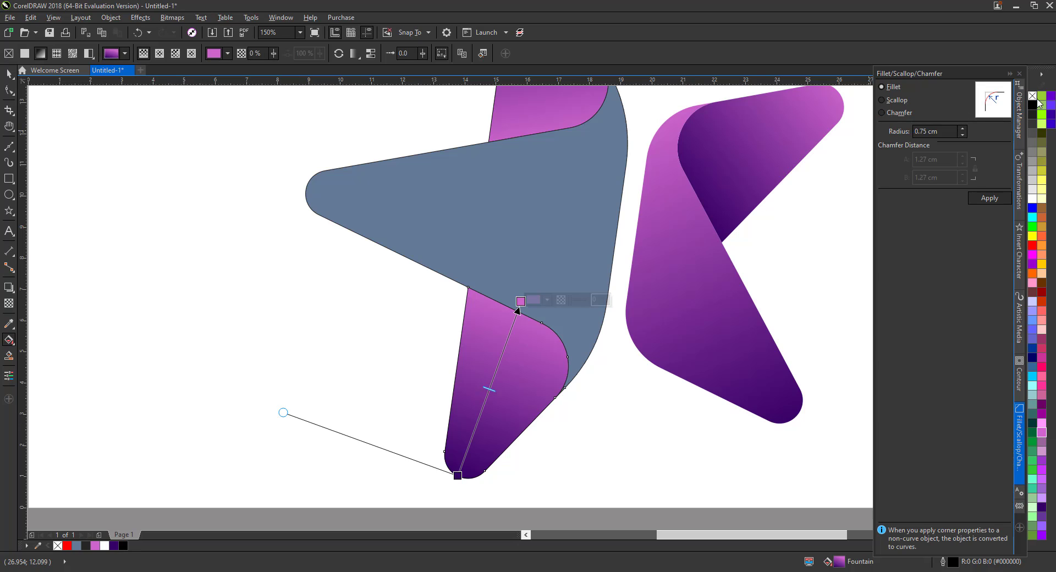
Remove the outlines from the lower-left arm and the top arm
key("space")
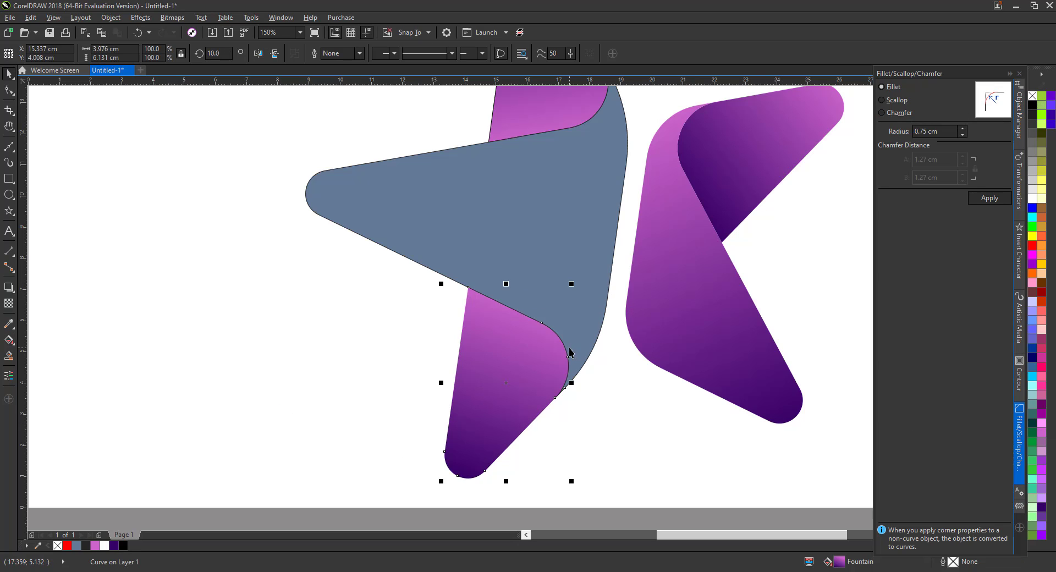
left_click(525, 101)
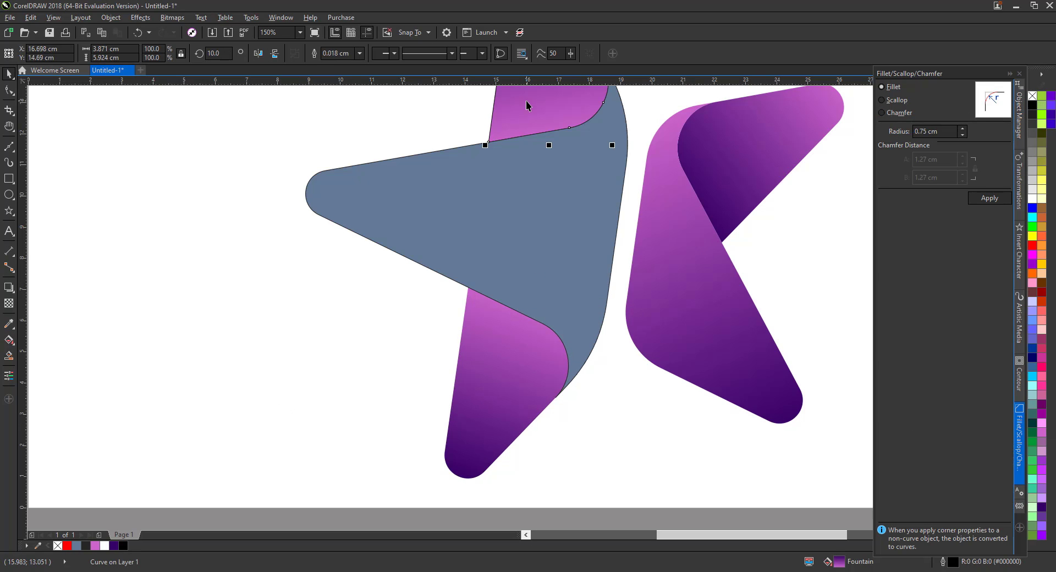
right_click(1032, 97)
scroll(472, 370, "down", 1)
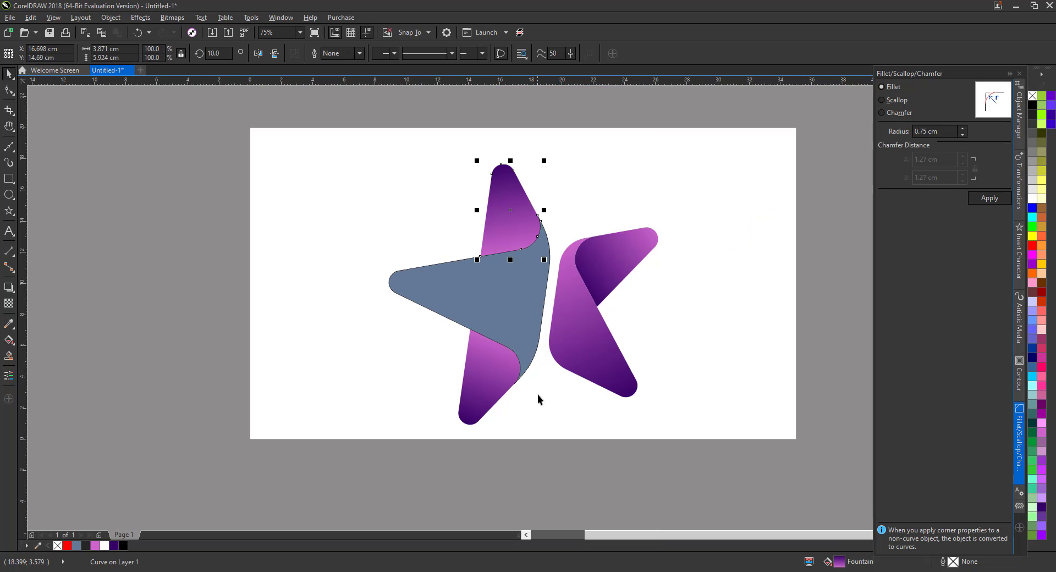
left_click(537, 395)
Apply a linear fountain fill to the large left arm, from orchid purple at its tip to deep purple at its inner edge, and remove its outline
left_click(445, 296)
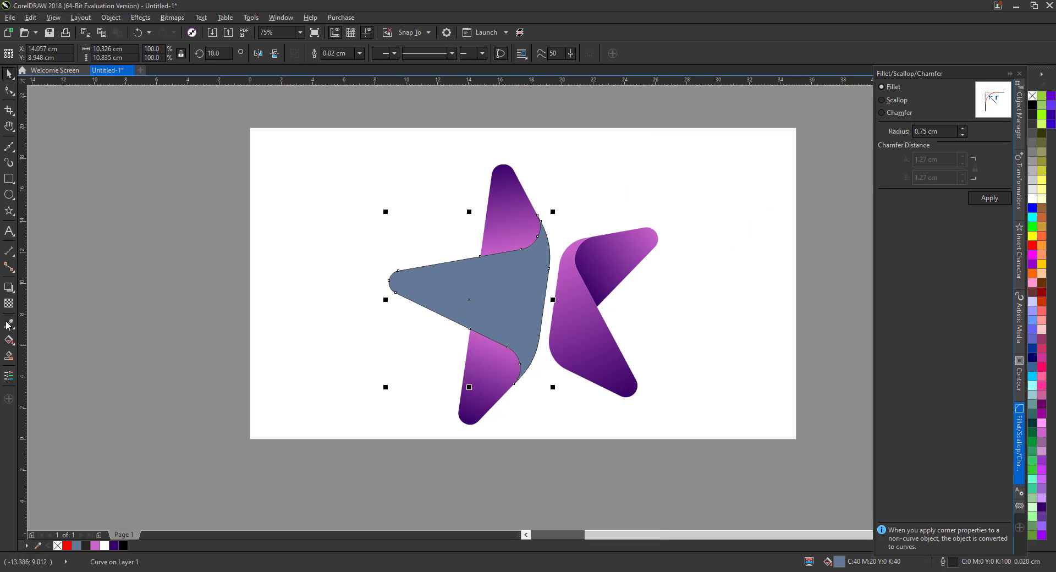
left_click(5, 342)
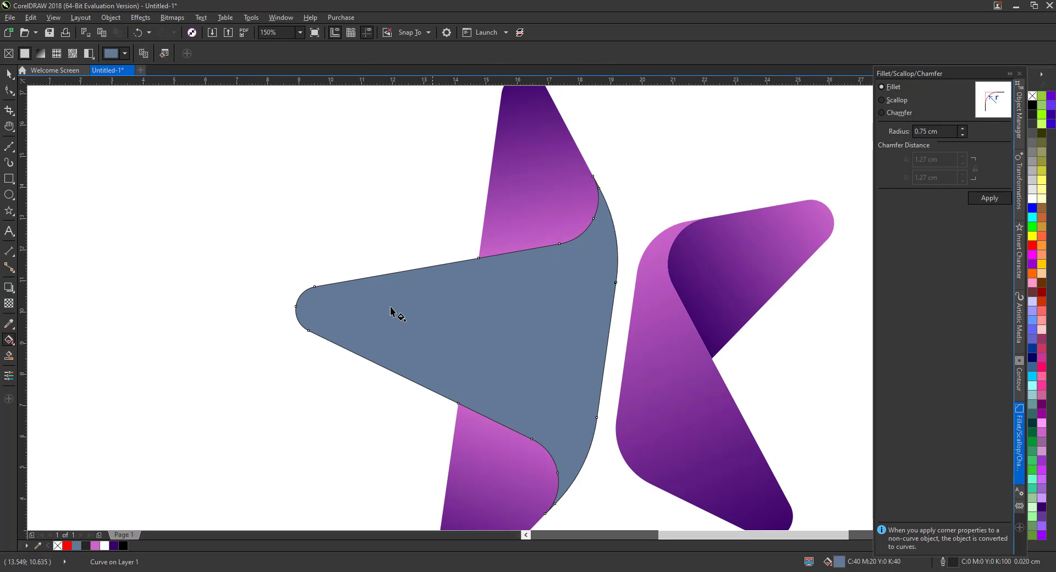
scroll(489, 266, "up", 1)
left_click_drag(290, 306, 616, 341)
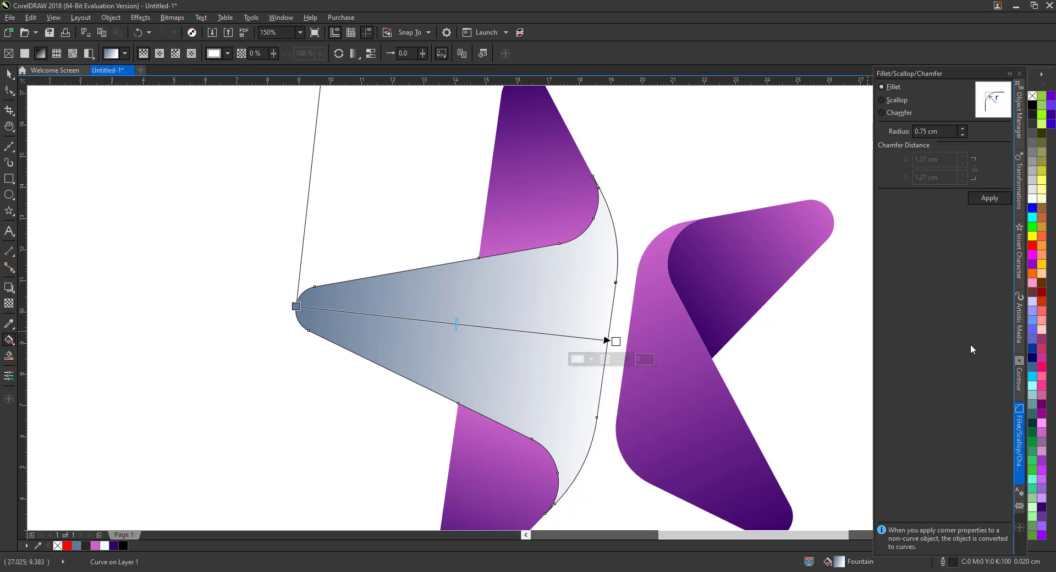
left_click(1042, 507)
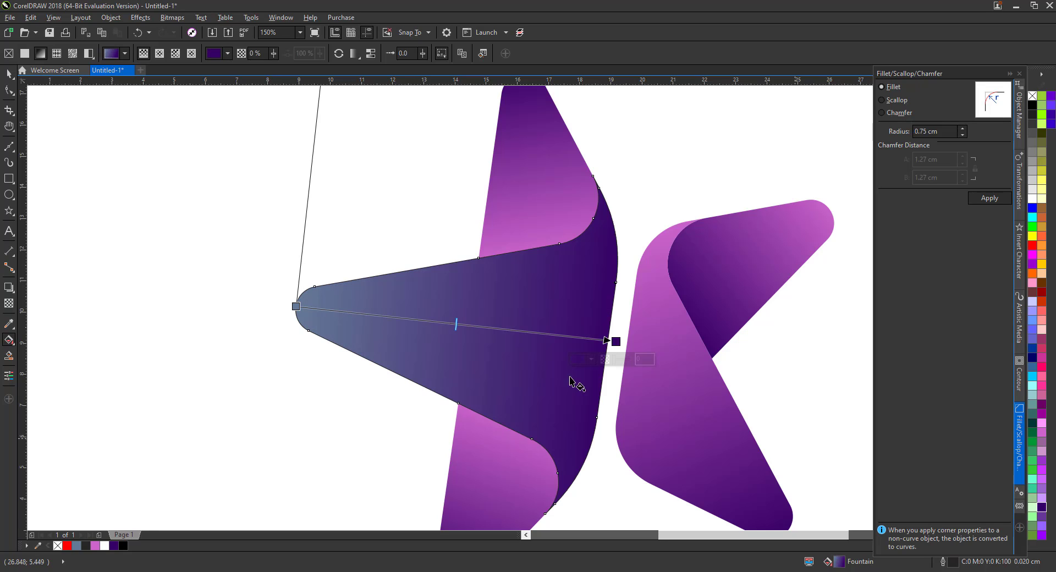
left_click(295, 307)
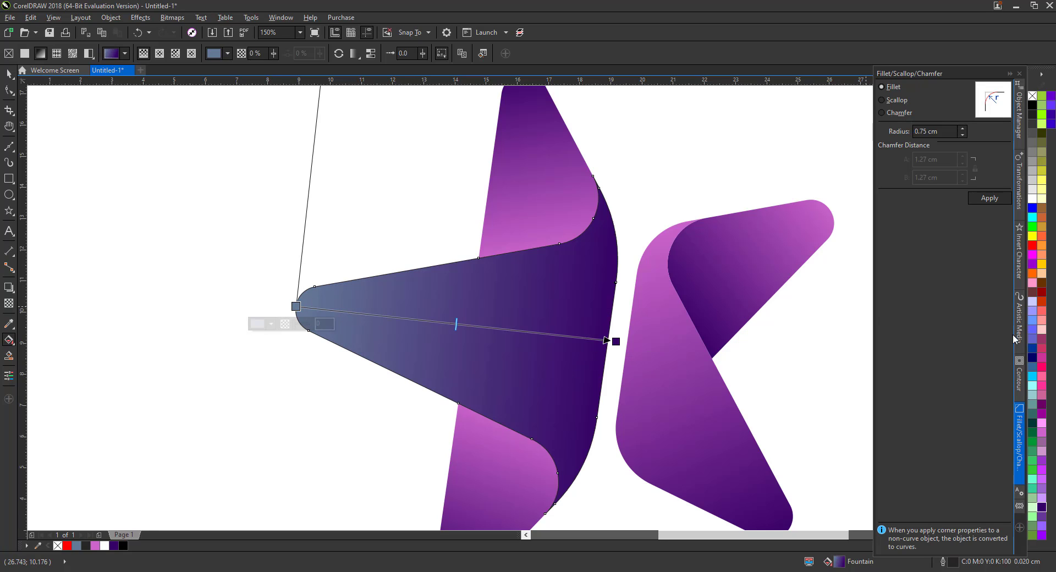
left_click(1042, 433)
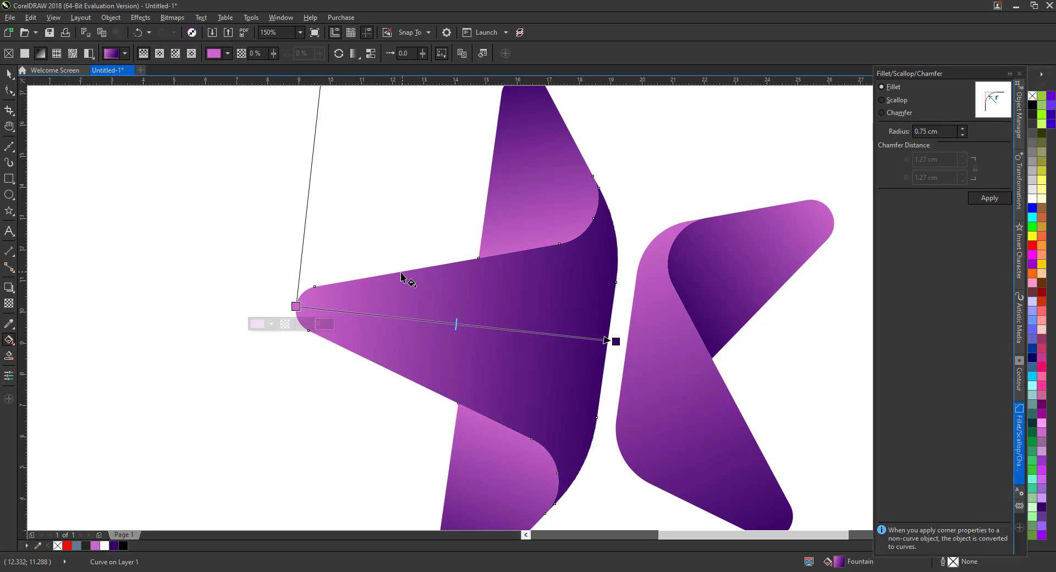
key("space")
scroll(439, 292, "down", 2)
left_click(299, 355)
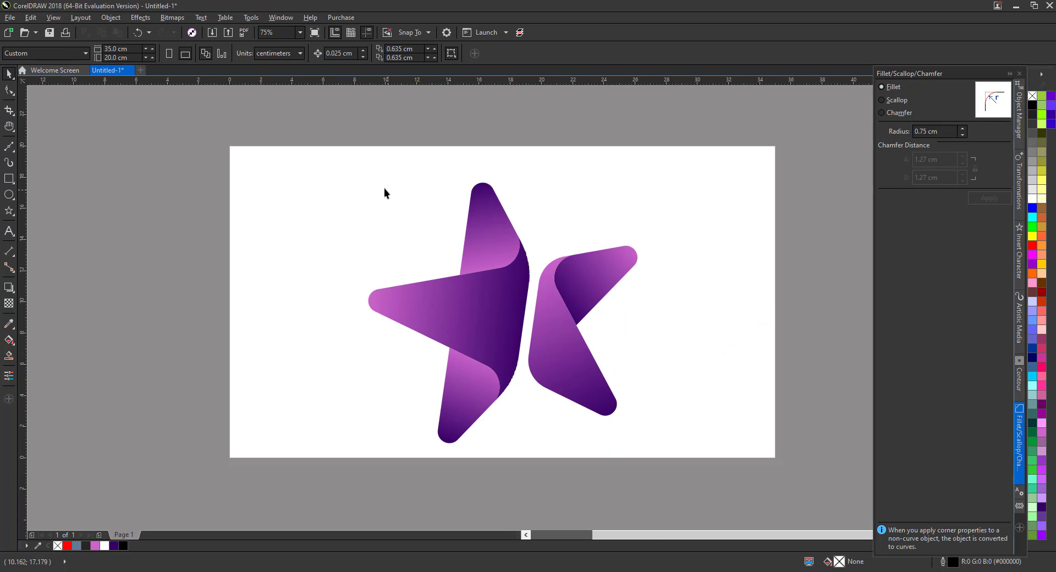
Group all the star's pieces, scale the group down proportionally and move it to the left half of the page
left_click_drag(384, 188, 648, 437)
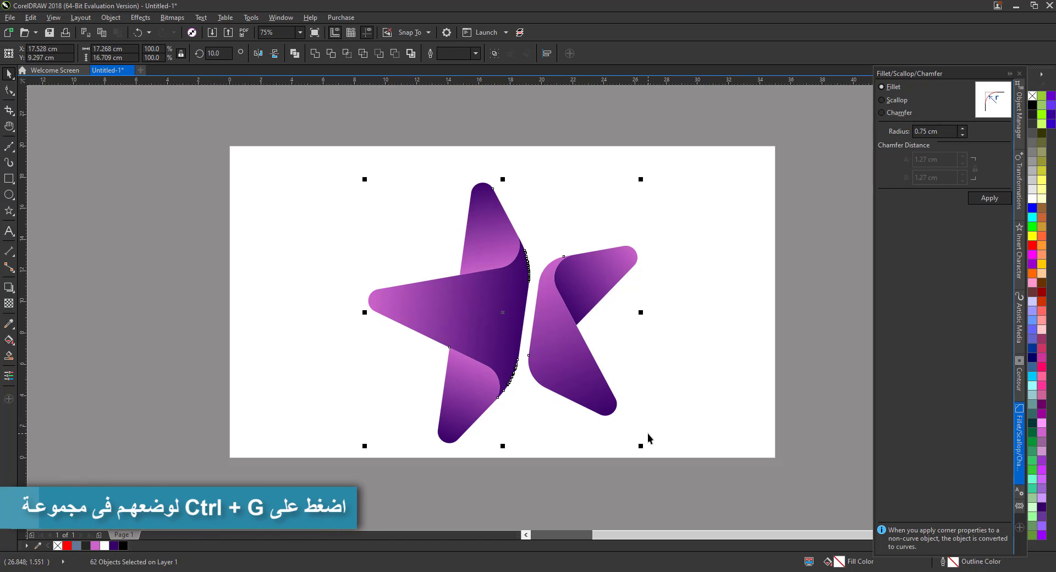
key("ctrl+g")
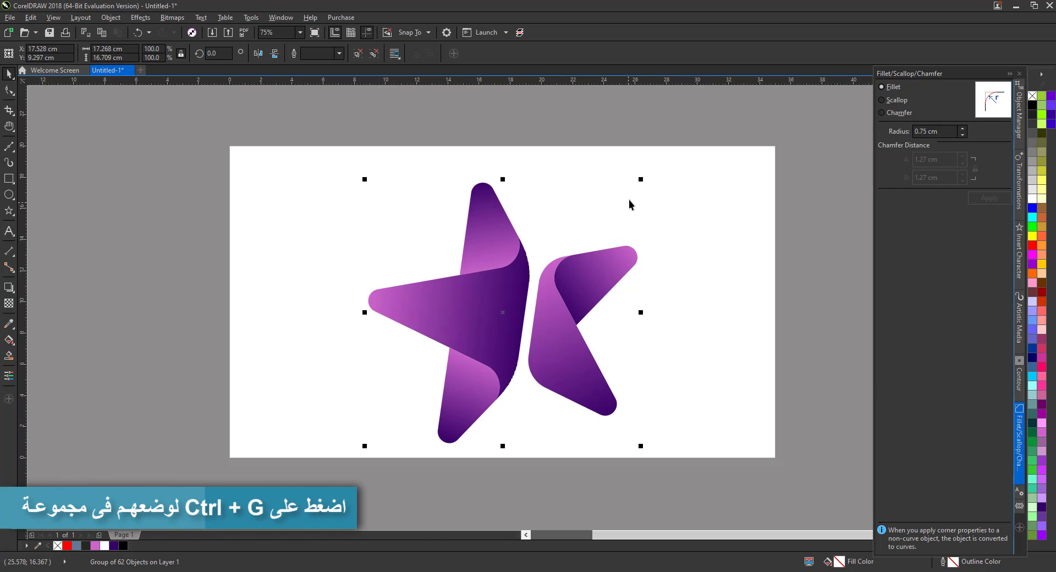
left_click_drag(639, 181, 596, 223)
left_click_drag(540, 309, 442, 314)
left_click(590, 333)
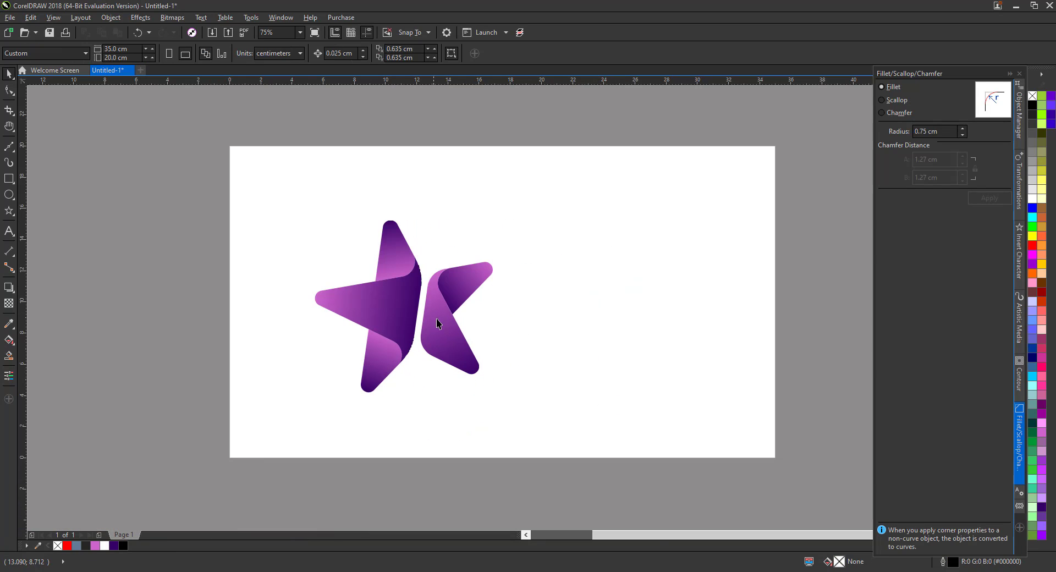
Add the artistic text "star" beside the star's lower-right piece and set its font to Android
scroll(448, 315, "up", 3)
left_click(1009, 74)
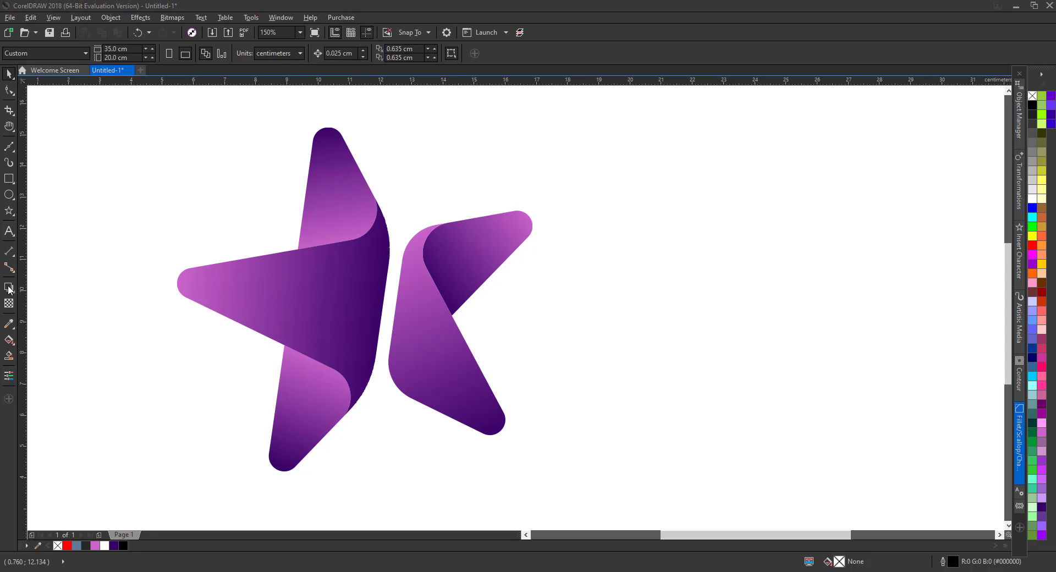
left_click(9, 231)
left_click(573, 318)
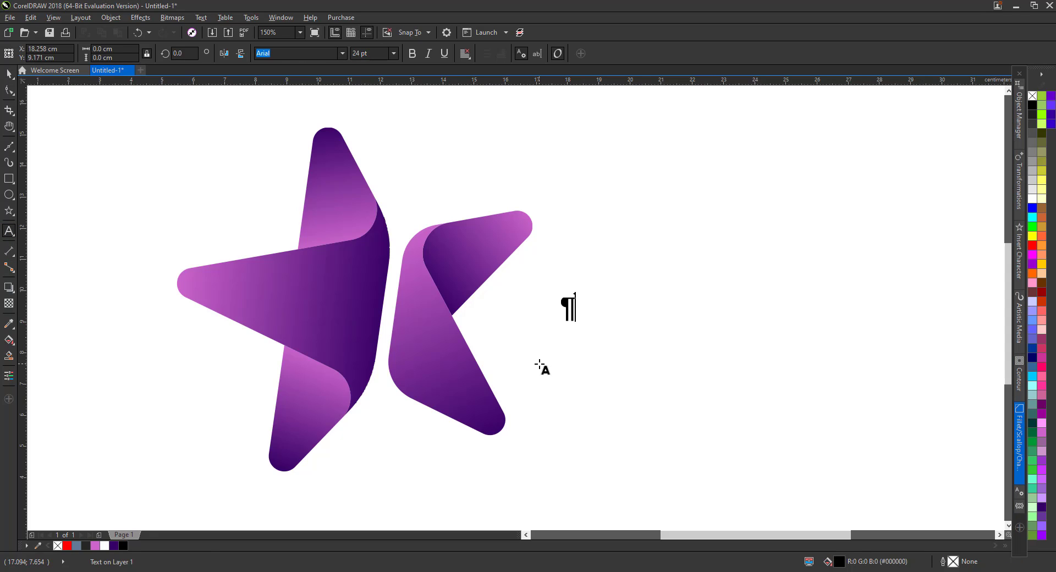
type("star")
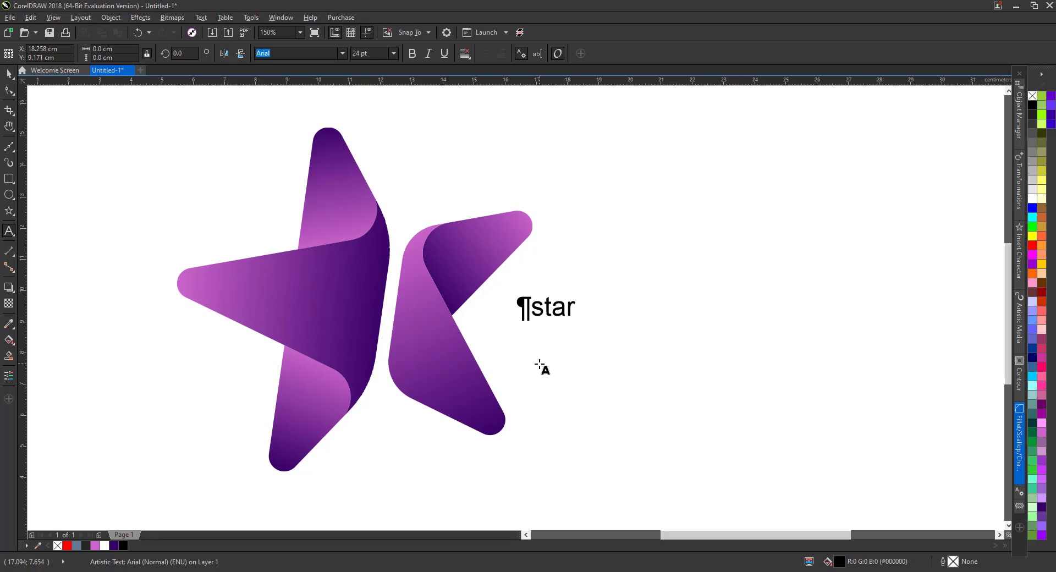
key("ctrl+space")
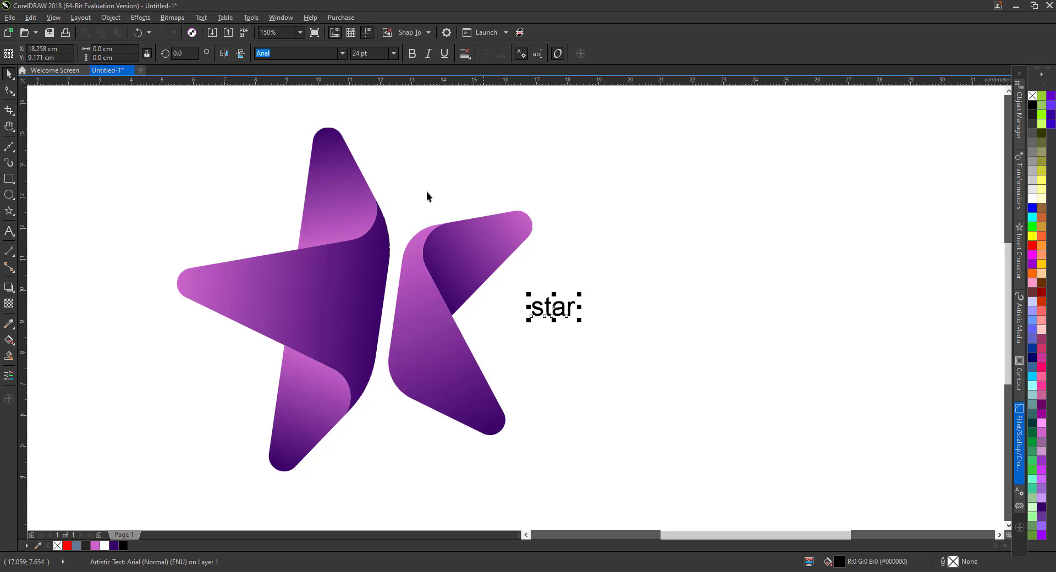
left_click(339, 53)
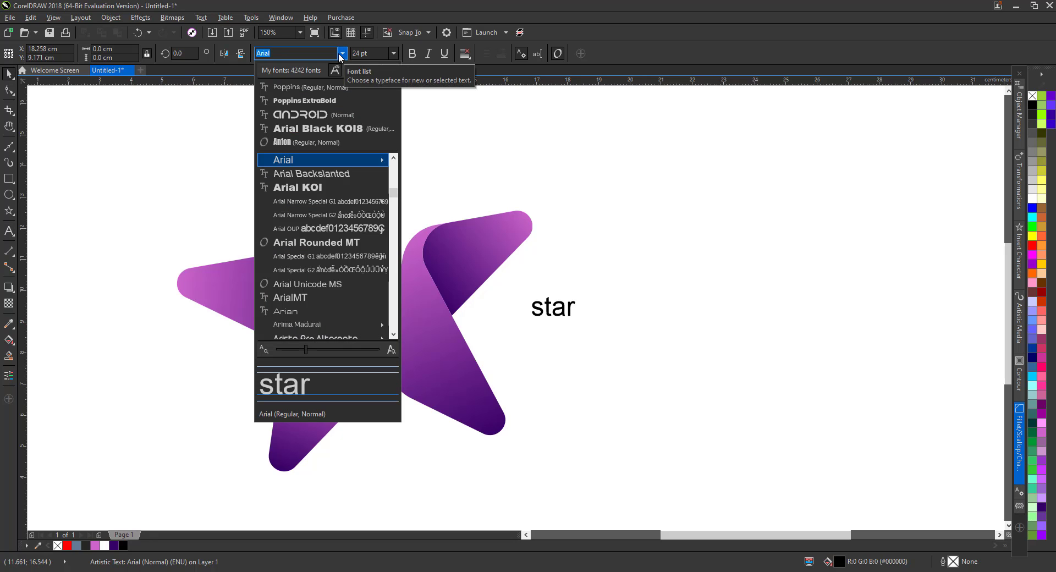
left_click(308, 114)
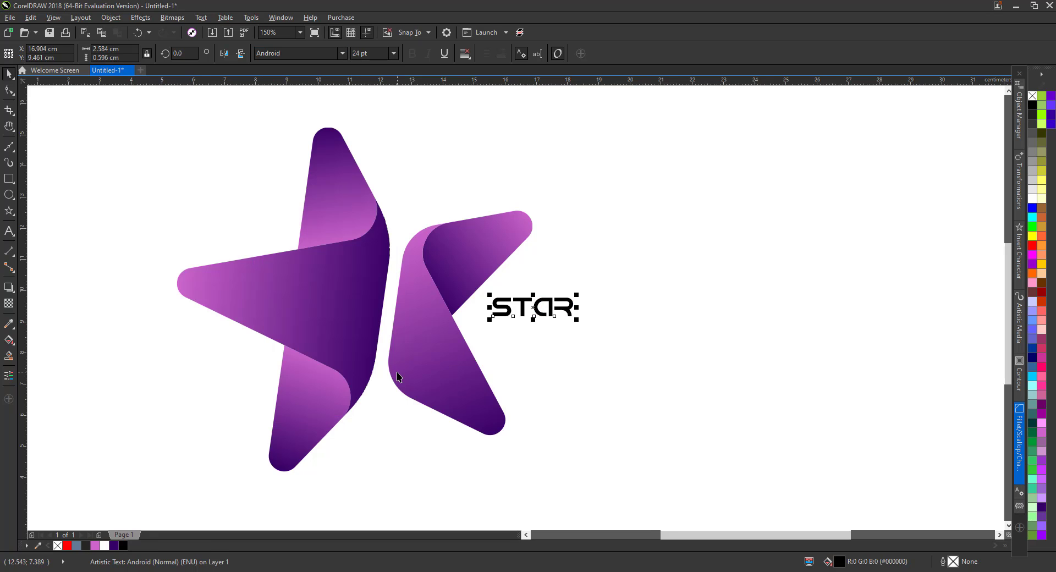
Enlarge the STAR text to about 96 pt, roughly 10.3 cm wide, and position it just right of the star symbol
scroll(397, 372, "down", 2)
scroll(471, 365, "up", 2)
left_click_drag(504, 338, 685, 377)
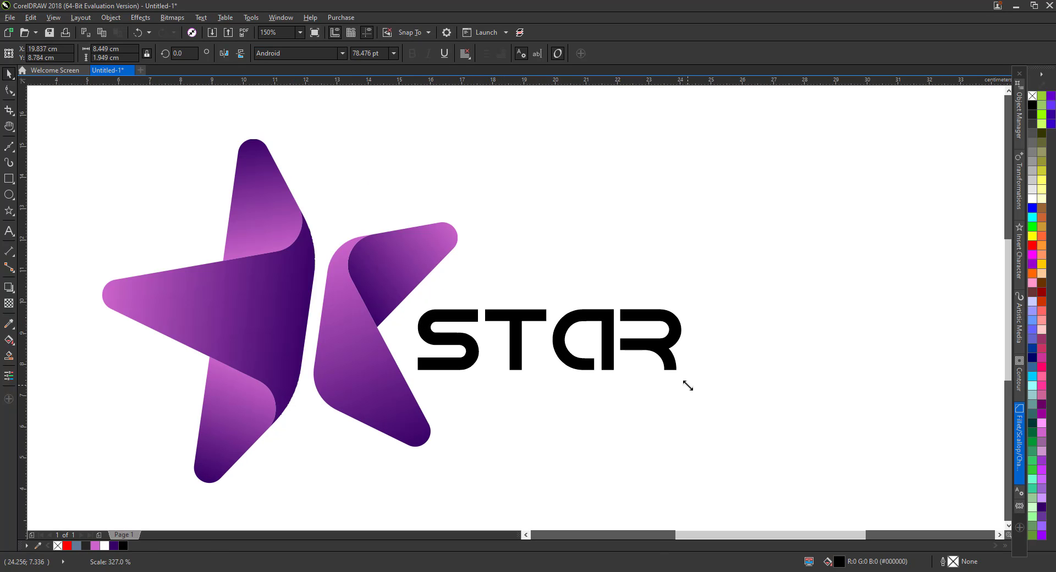
left_click_drag(555, 348, 572, 333)
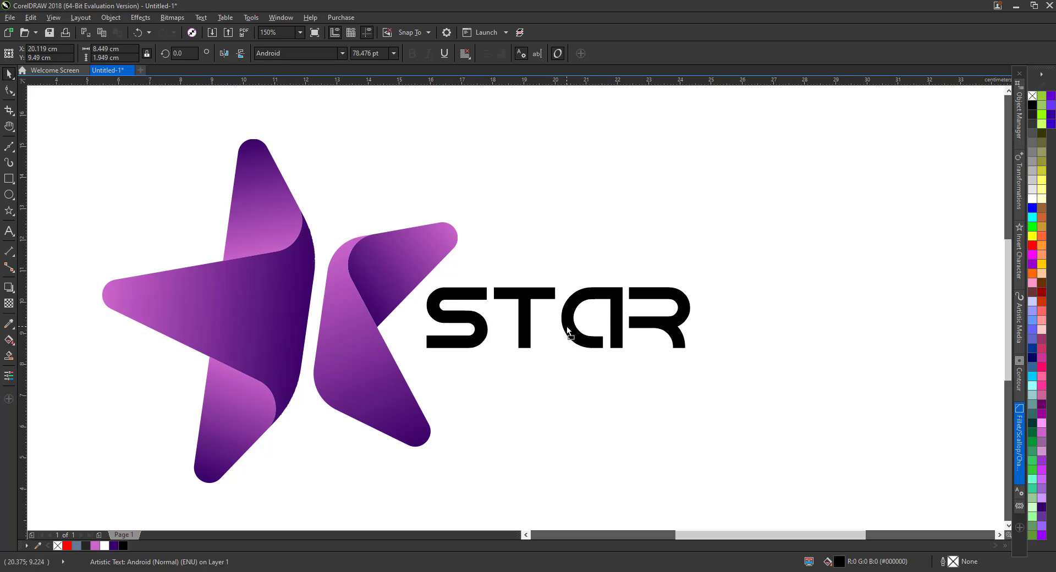
left_click(566, 326)
left_click_drag(696, 355, 754, 367)
left_click_drag(546, 327, 545, 322)
left_click(605, 384)
Fill the STAR text with the star's deep purple
left_click(546, 337)
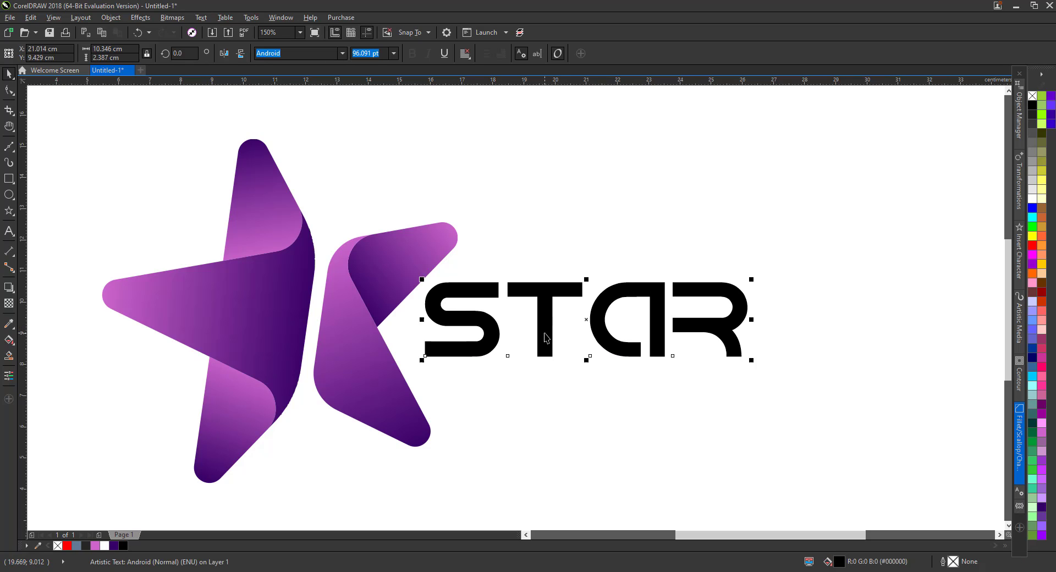
left_click(1043, 507)
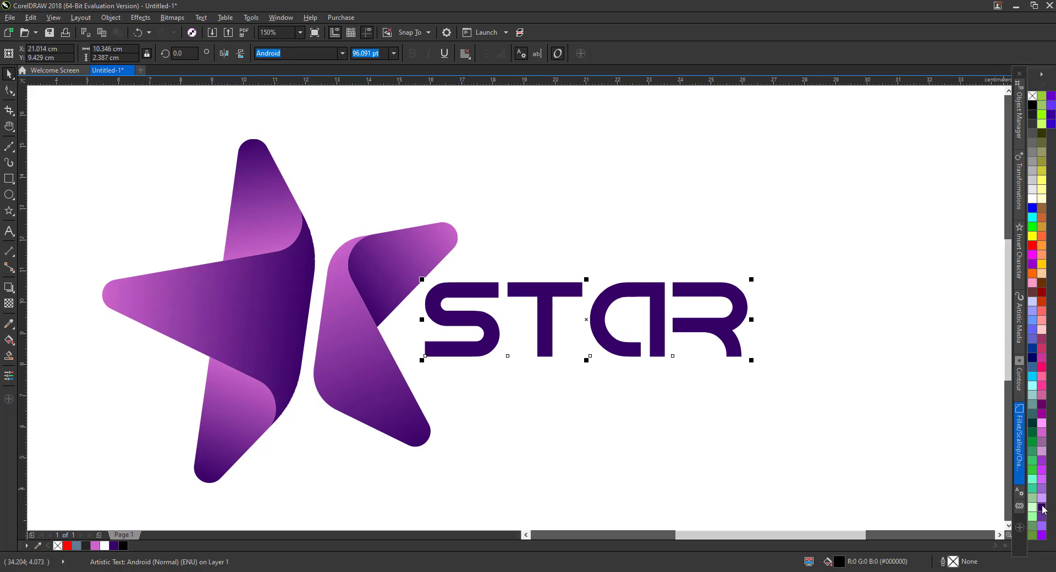
left_click(726, 452)
Draw a thin rectangle about 10.2 cm wide and 0.08 cm high along the base of the STAR text
left_click(8, 178)
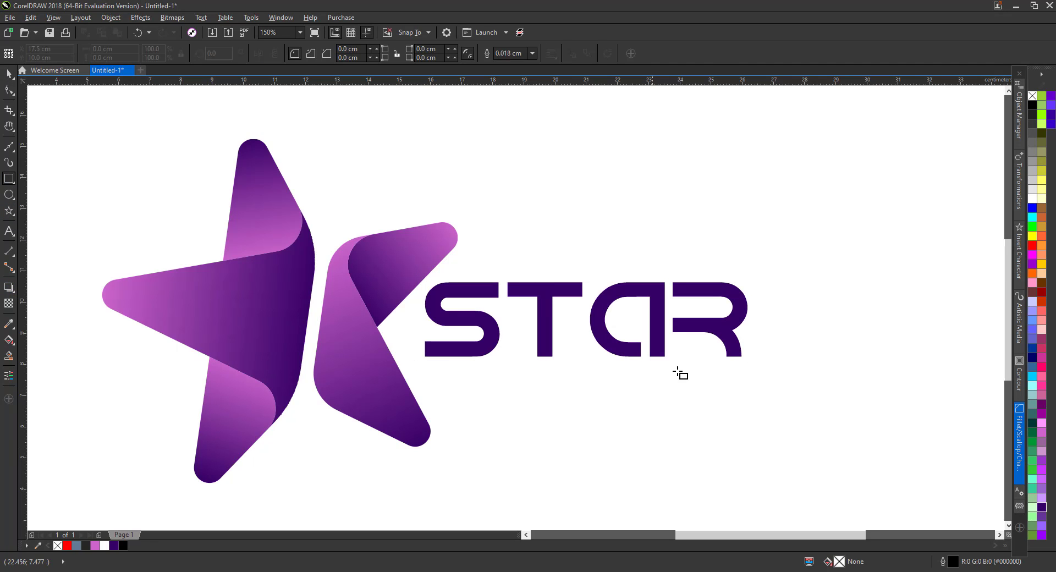
scroll(680, 373, "up", 1)
left_click_drag(171, 342, 806, 345)
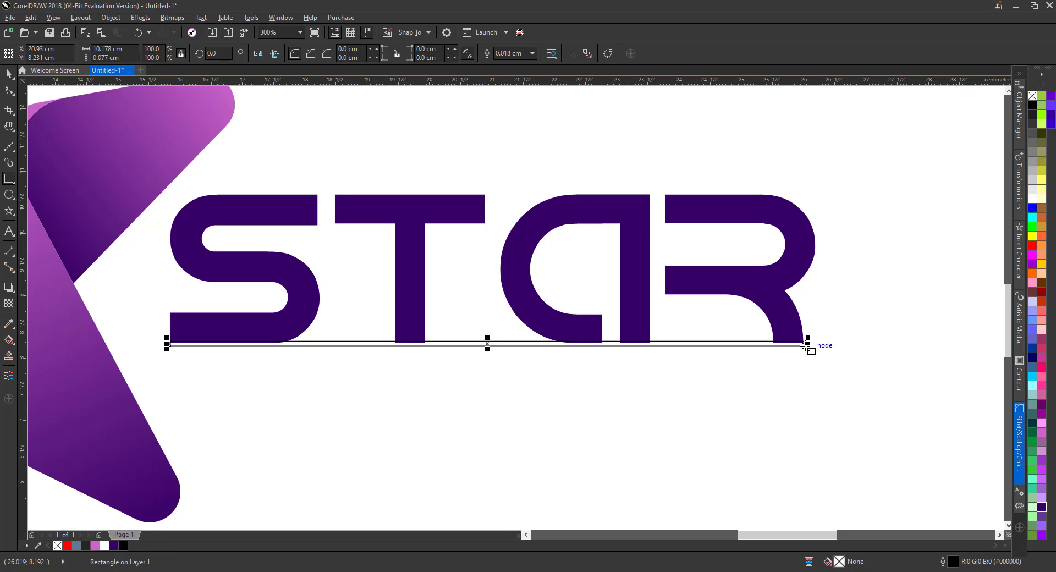
Fill the thin rectangle with deep purple, remove its outline and move it slightly below the STAR text
key("space")
left_click(1041, 507)
right_click(1032, 95)
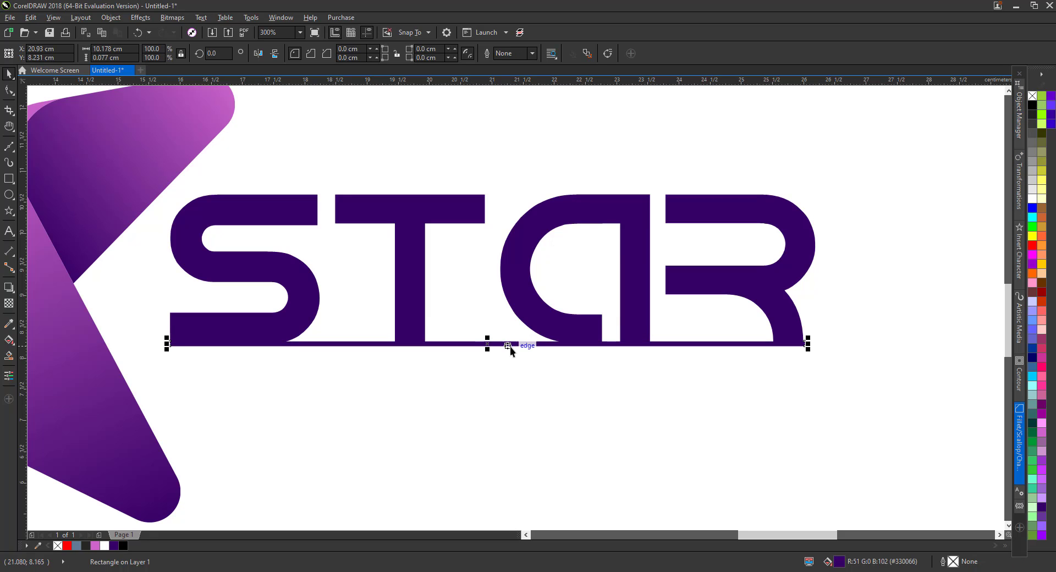
left_click_drag(509, 347, 516, 367)
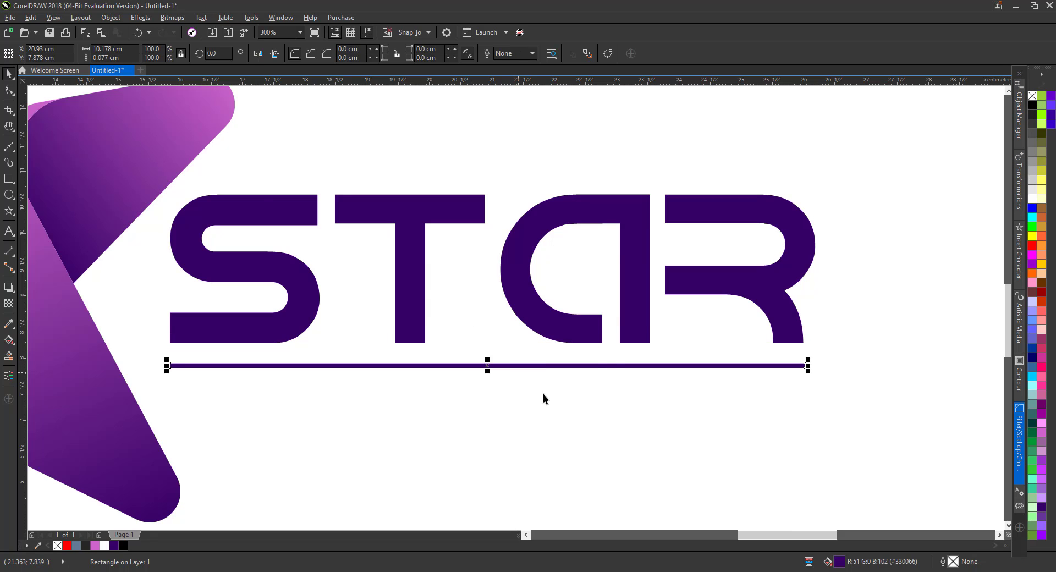
left_click(543, 394)
Add the artistic text "creative logo" and place it beneath the purple line, roughly centred under the STAR text
scroll(599, 379, "down", 3)
scroll(585, 392, "up", 3)
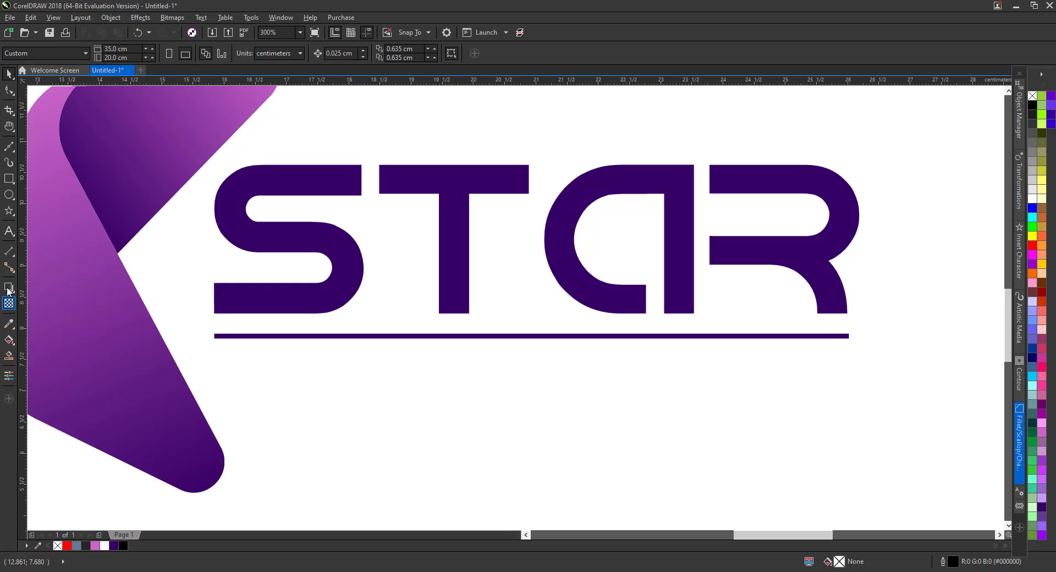
left_click(9, 231)
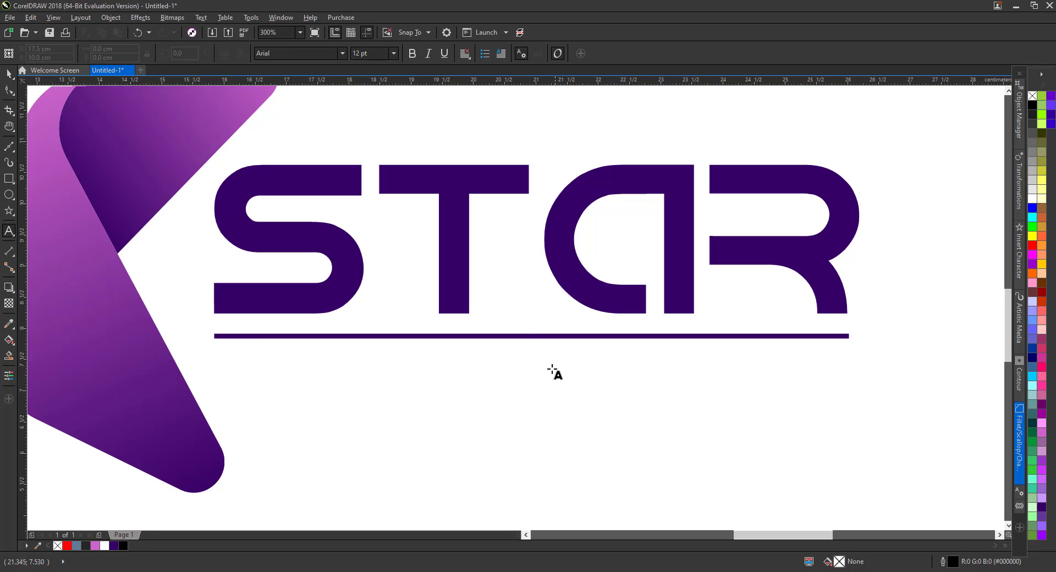
left_click(551, 368)
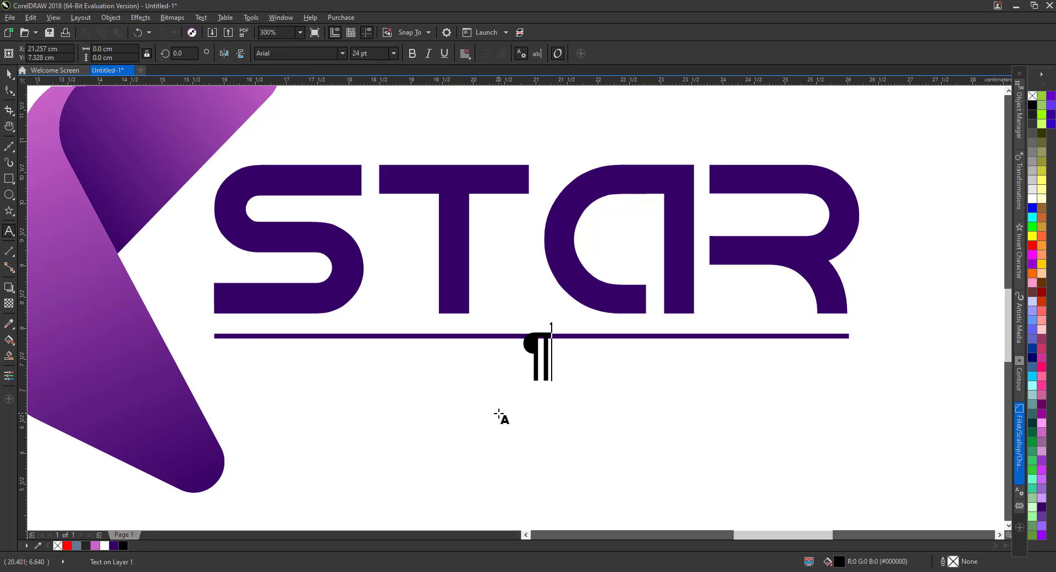
type("crea")
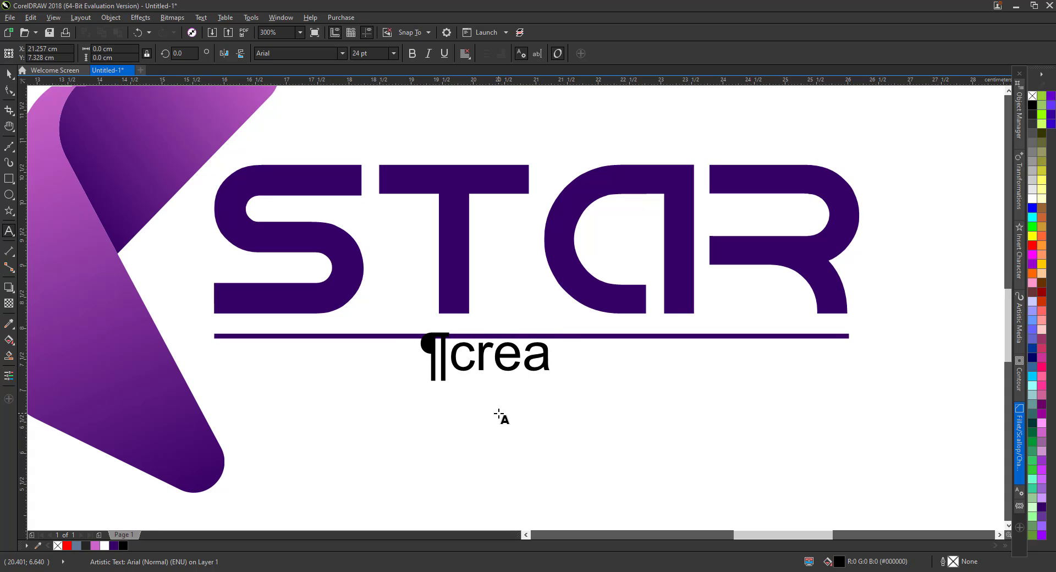
type("tive ")
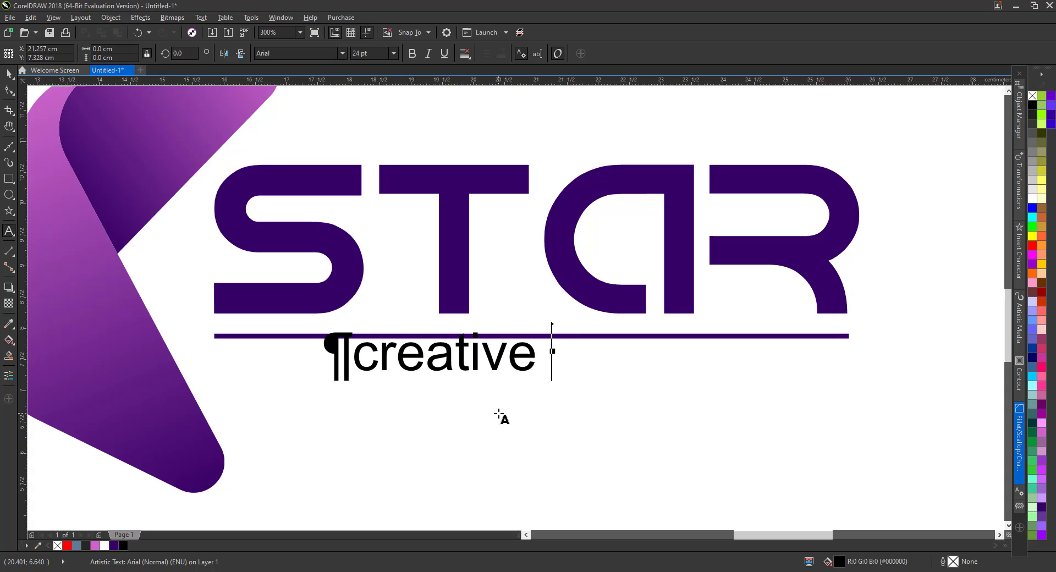
type("logo")
key("ctrl+space")
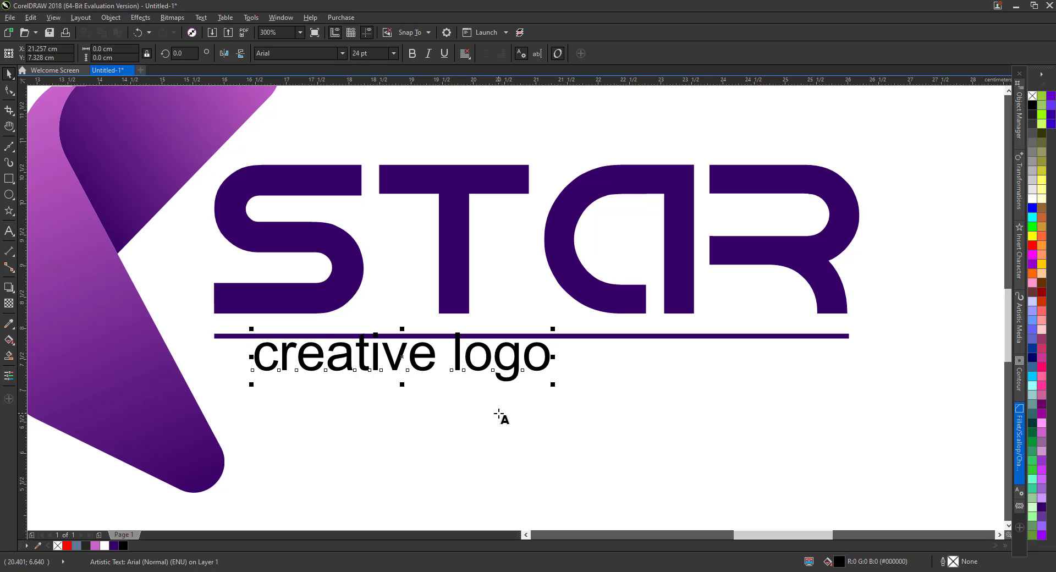
left_click_drag(458, 361, 554, 382)
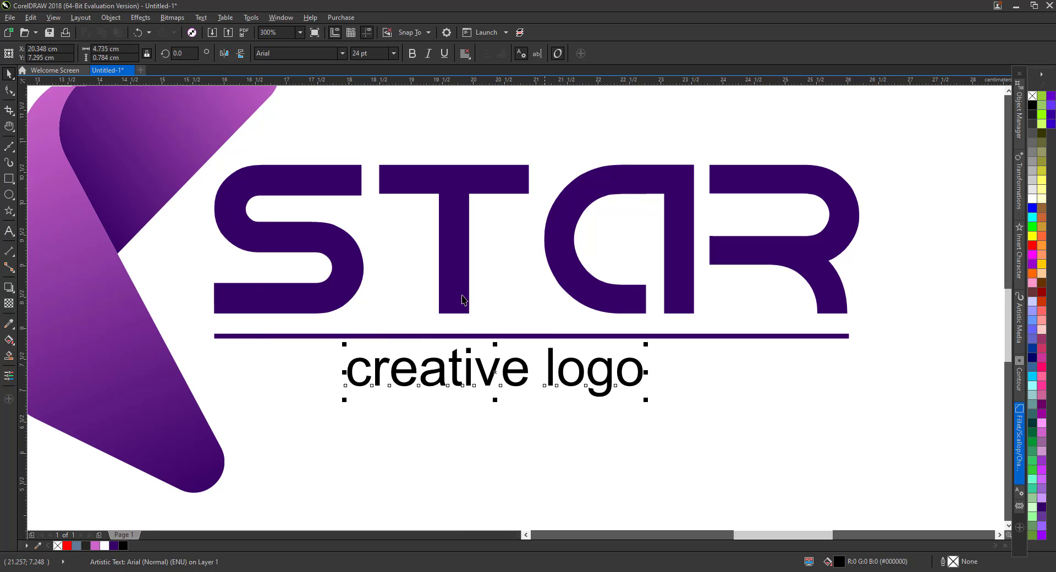
Set the "creative logo" tagline's font to Poppins (Regular, Normal)
left_click(330, 53)
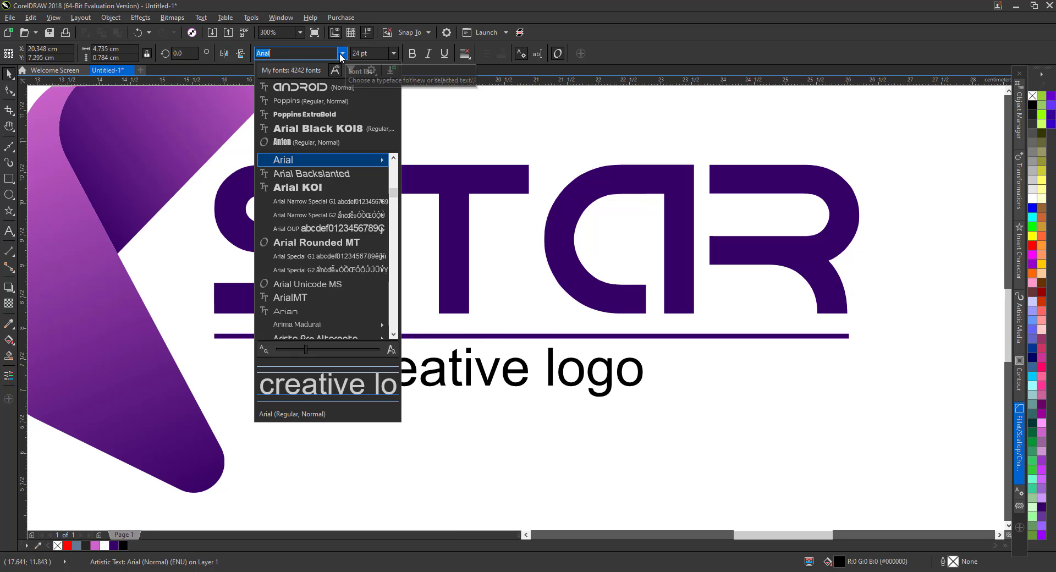
left_click(327, 114)
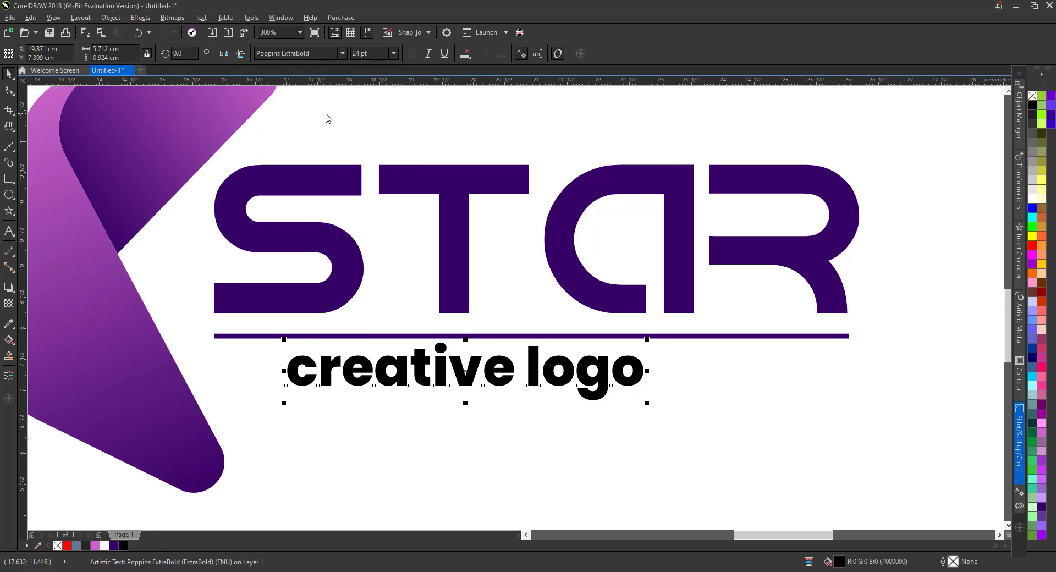
left_click(342, 52)
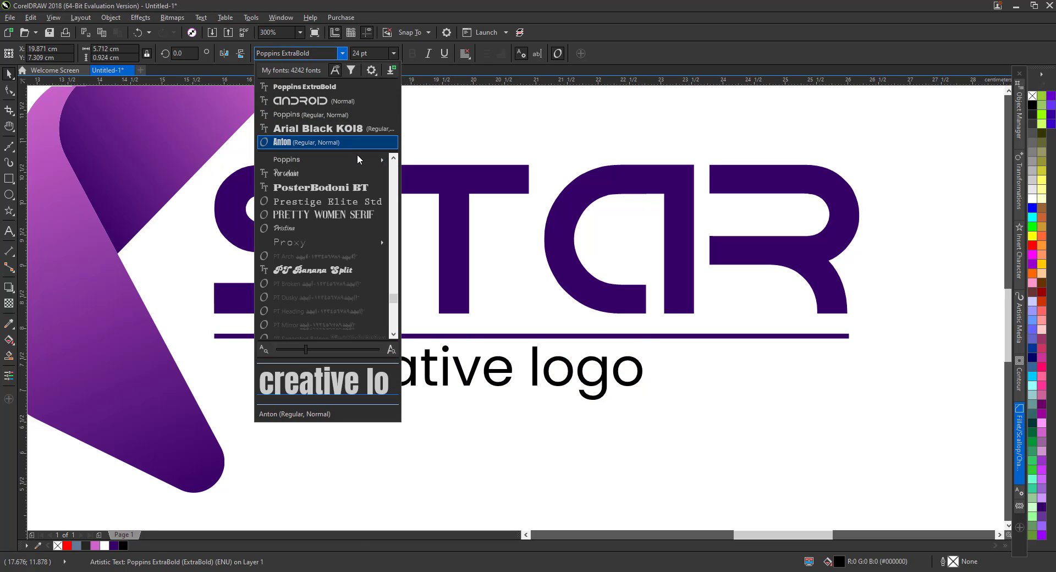
mouse_move(361, 160)
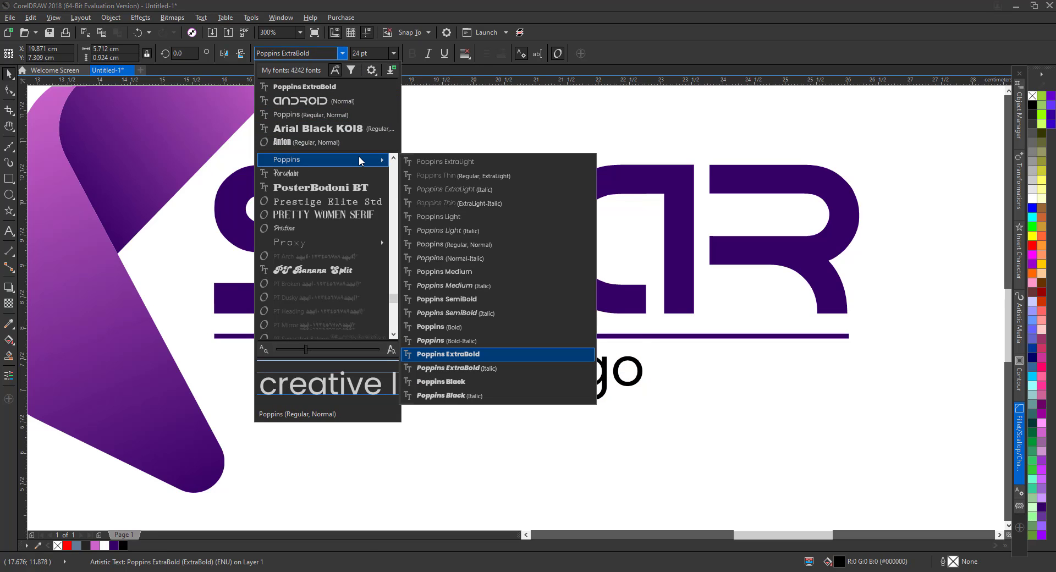
left_click(460, 245)
Shrink the tagline to about 15 pt, aligned with the purple line's right end, and fill it with the deep purple #330066
left_click_drag(649, 405, 827, 372)
left_click(1039, 510)
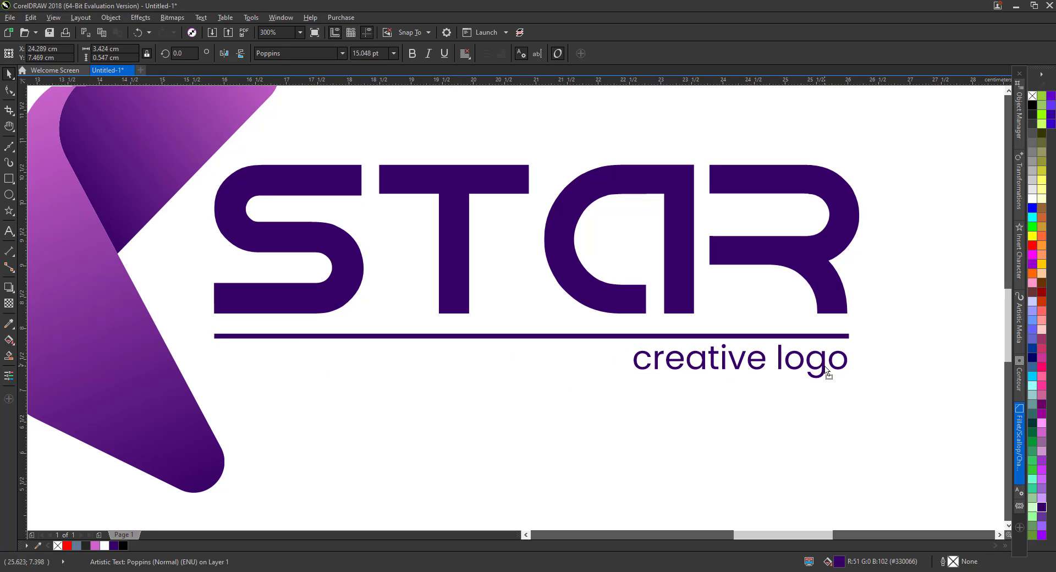
Widen the tagline's letter spacing with the Shape tool so it spans the full length of the purple line
key("F10")
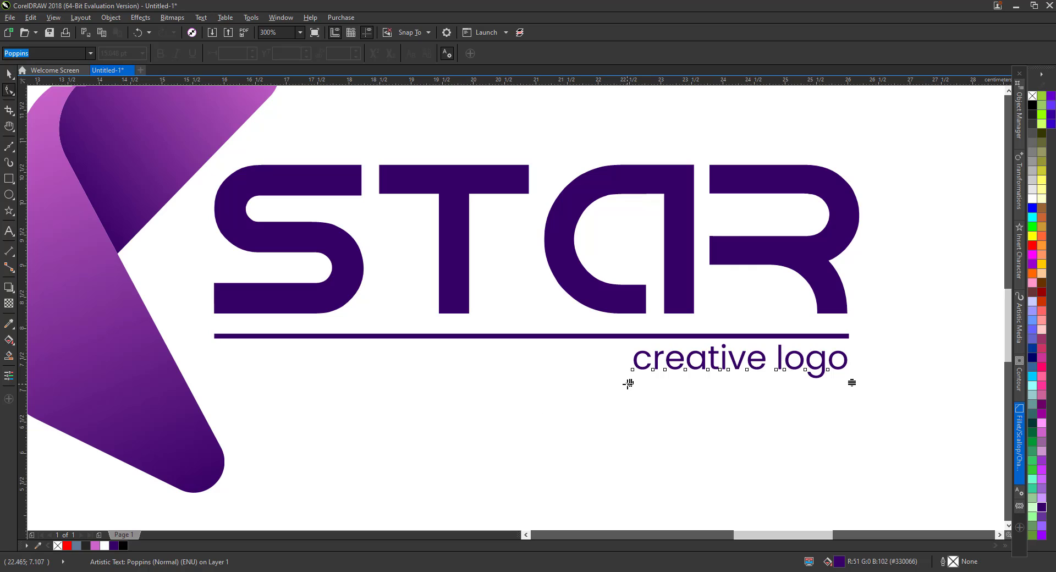
left_click_drag(628, 383, 153, 369)
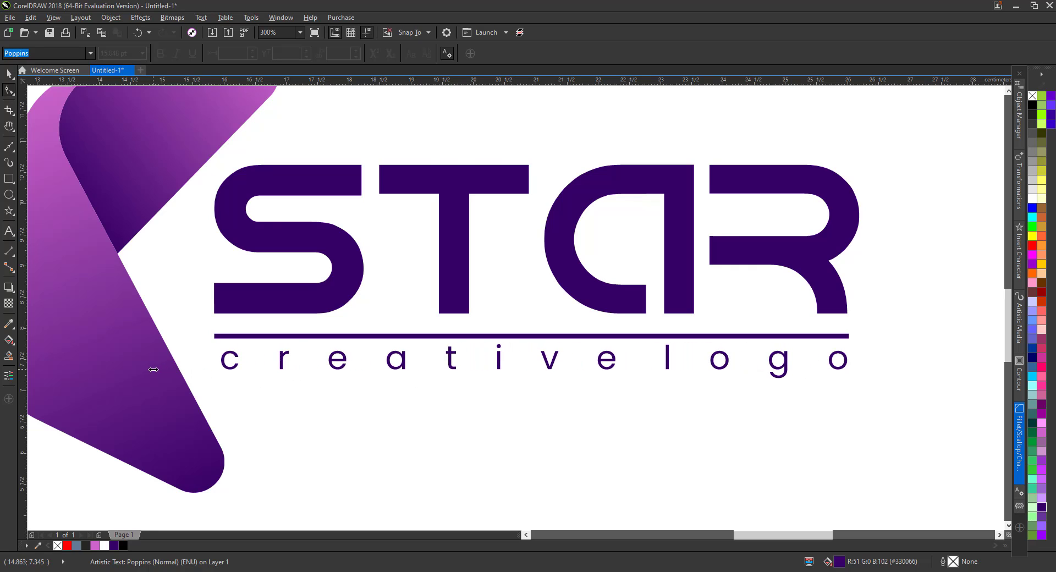
key("space")
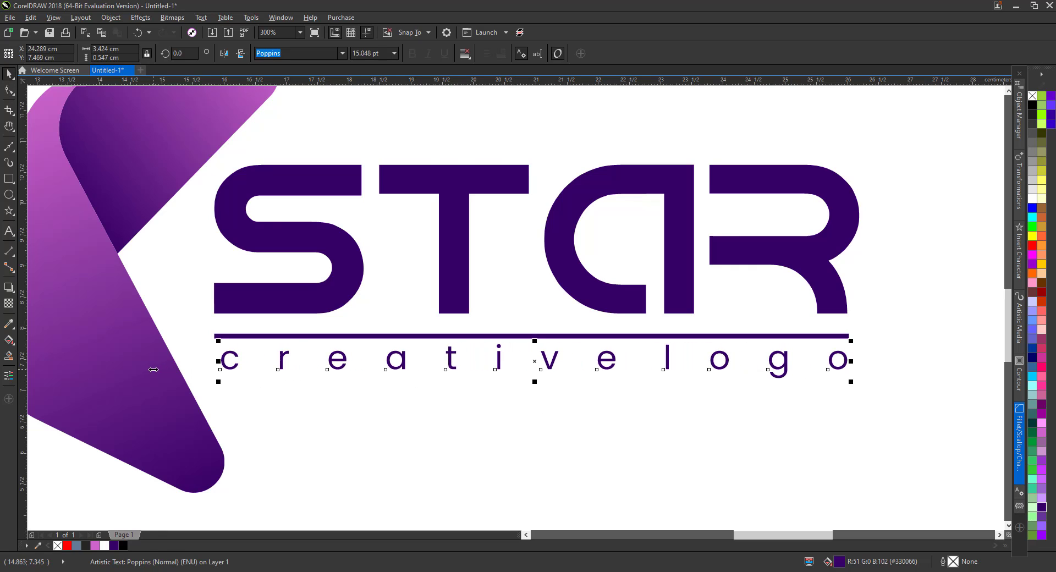
left_click(575, 297, "shift")
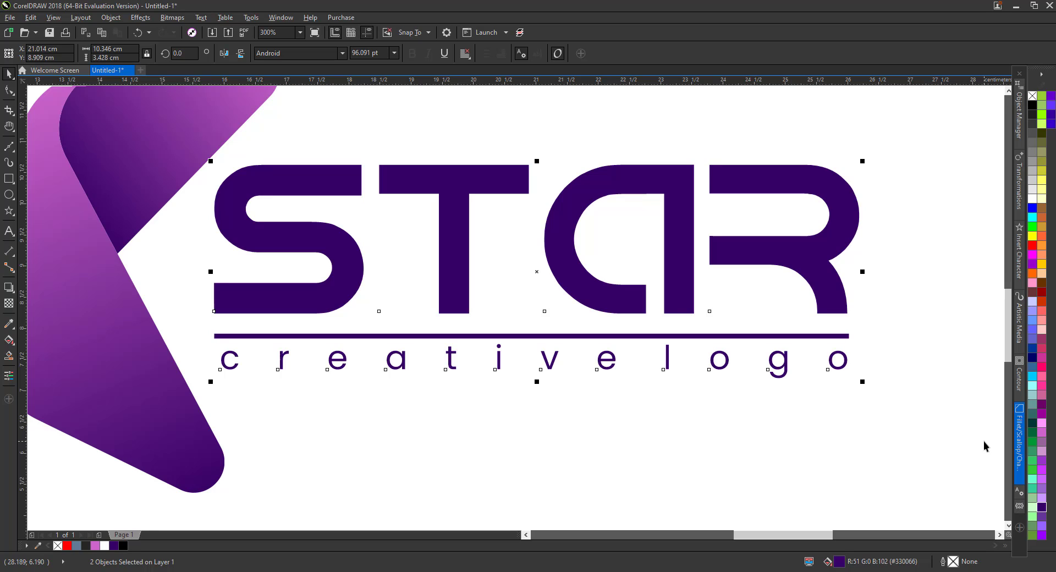
left_click(701, 439)
Nudge the tagline down about 0.1 cm to widen its gap from the purple line
scroll(694, 410, "down", 2)
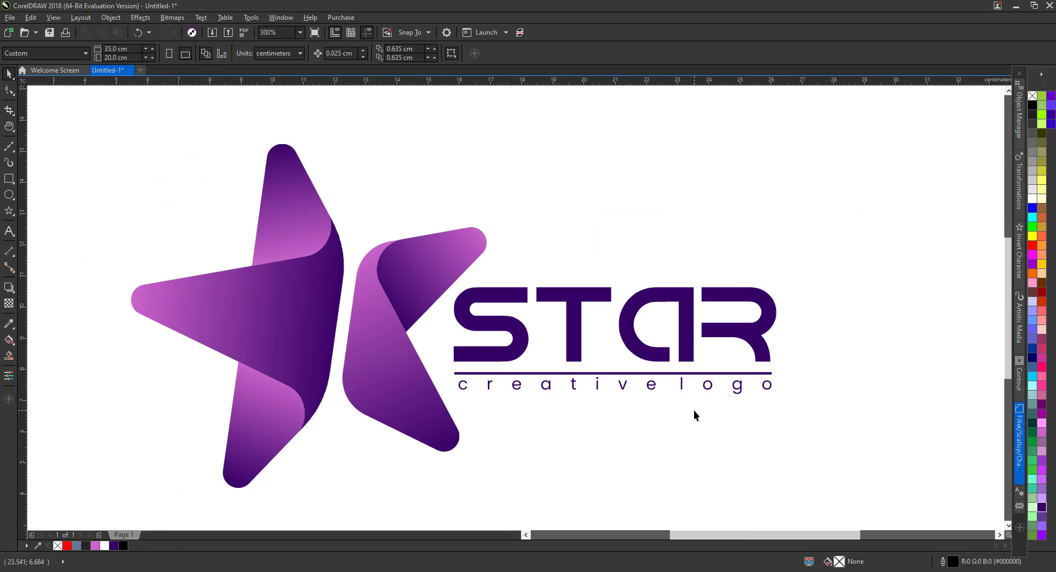
left_click_drag(813, 298, 591, 424)
left_click(641, 434)
left_click(650, 387)
key("Down")
key("Down")
key("Down")
key("Down")
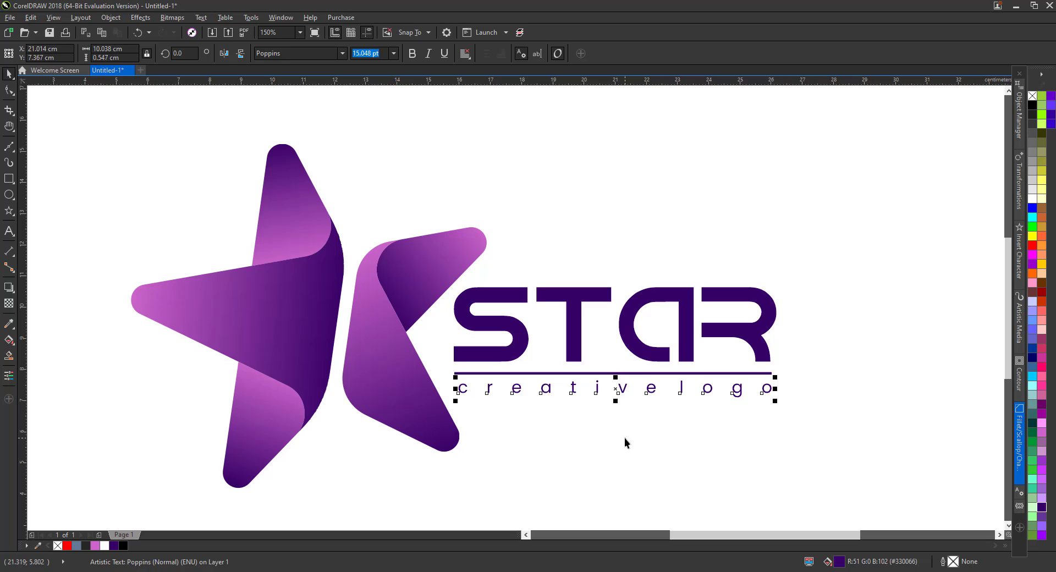
Group the STAR text, purple line and tagline, and nudge the group slightly down and to the left beside the star
left_click_drag(808, 318, 640, 420)
key("ctrl+g")
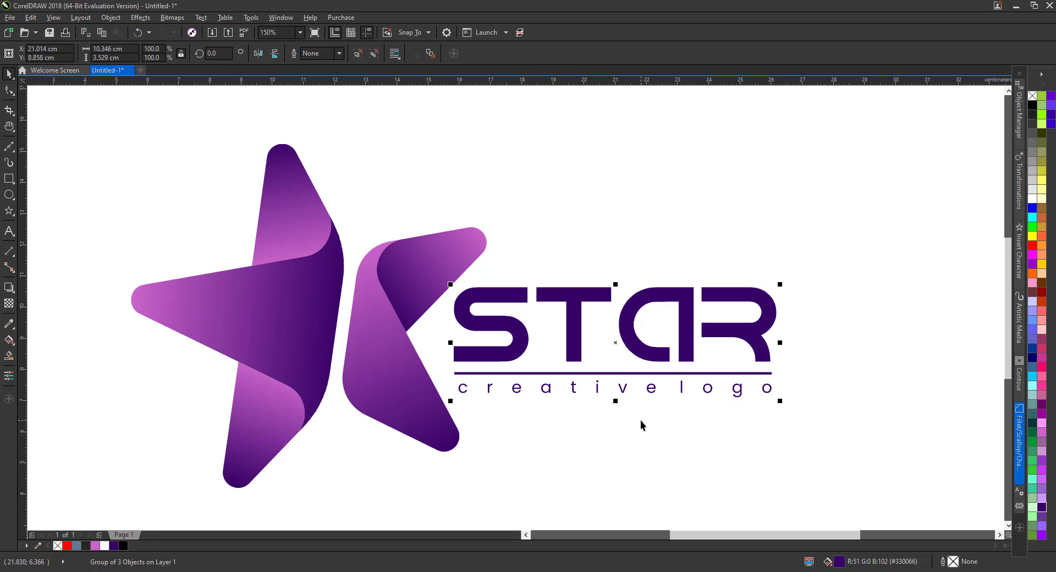
key("Down")
key("Down")
key("Down")
key("Down")
key("Down")
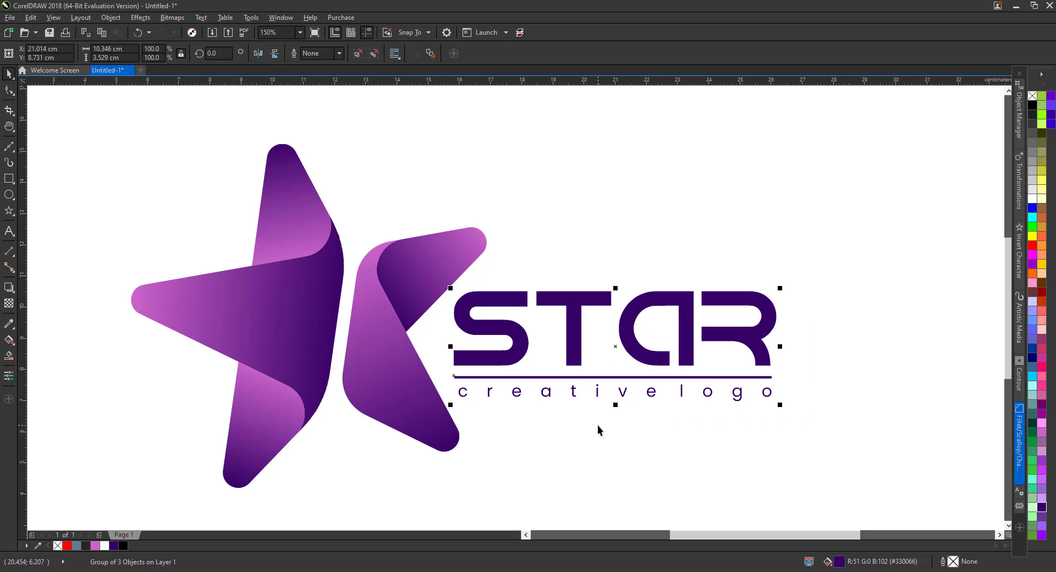
key("Left")
key("Down")
key("Left")
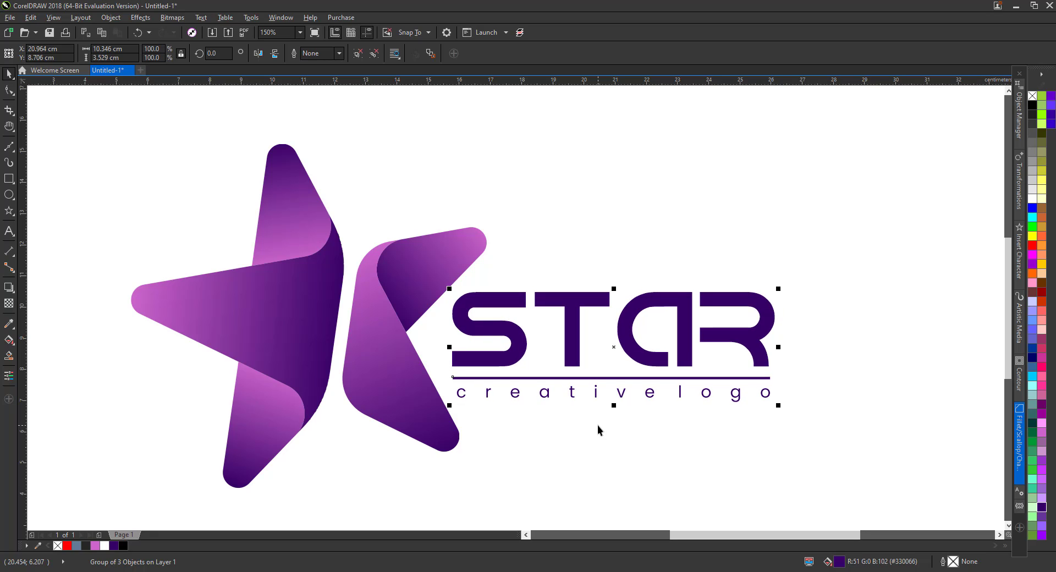
key("Down")
key("Left")
left_click(553, 456)
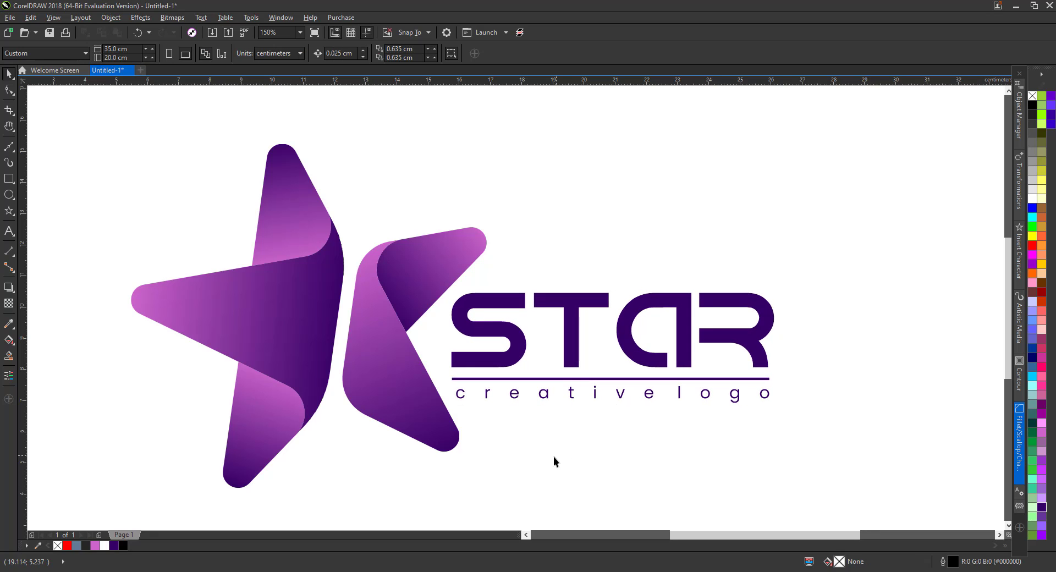